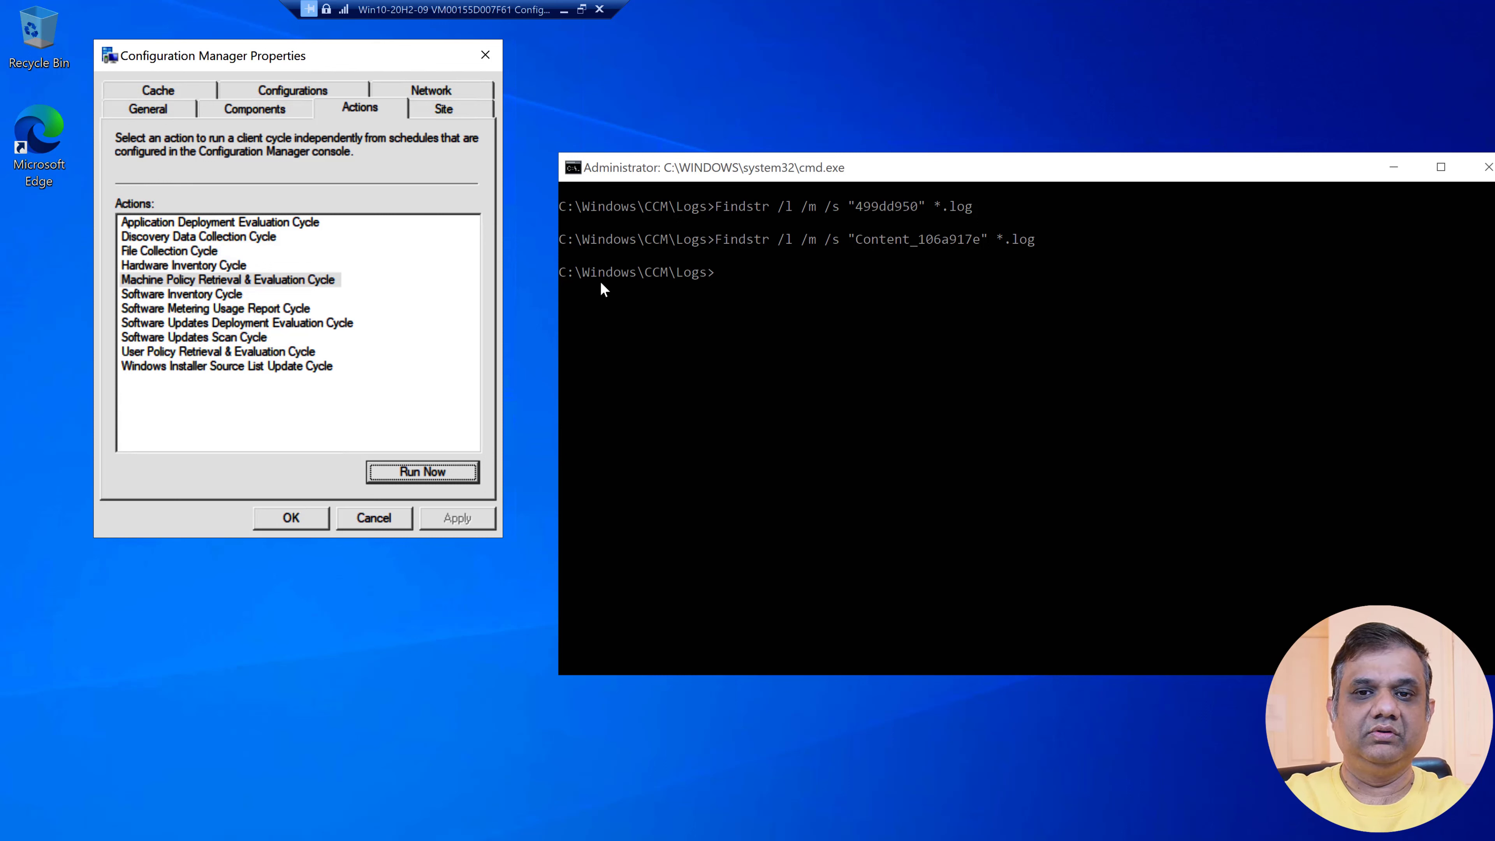
- Ready the command Findstr /l /m /s "499dd950" *.log at the prompt and trigger the Machine Policy Retrieval & Evaluation Cycle
click(827, 352)
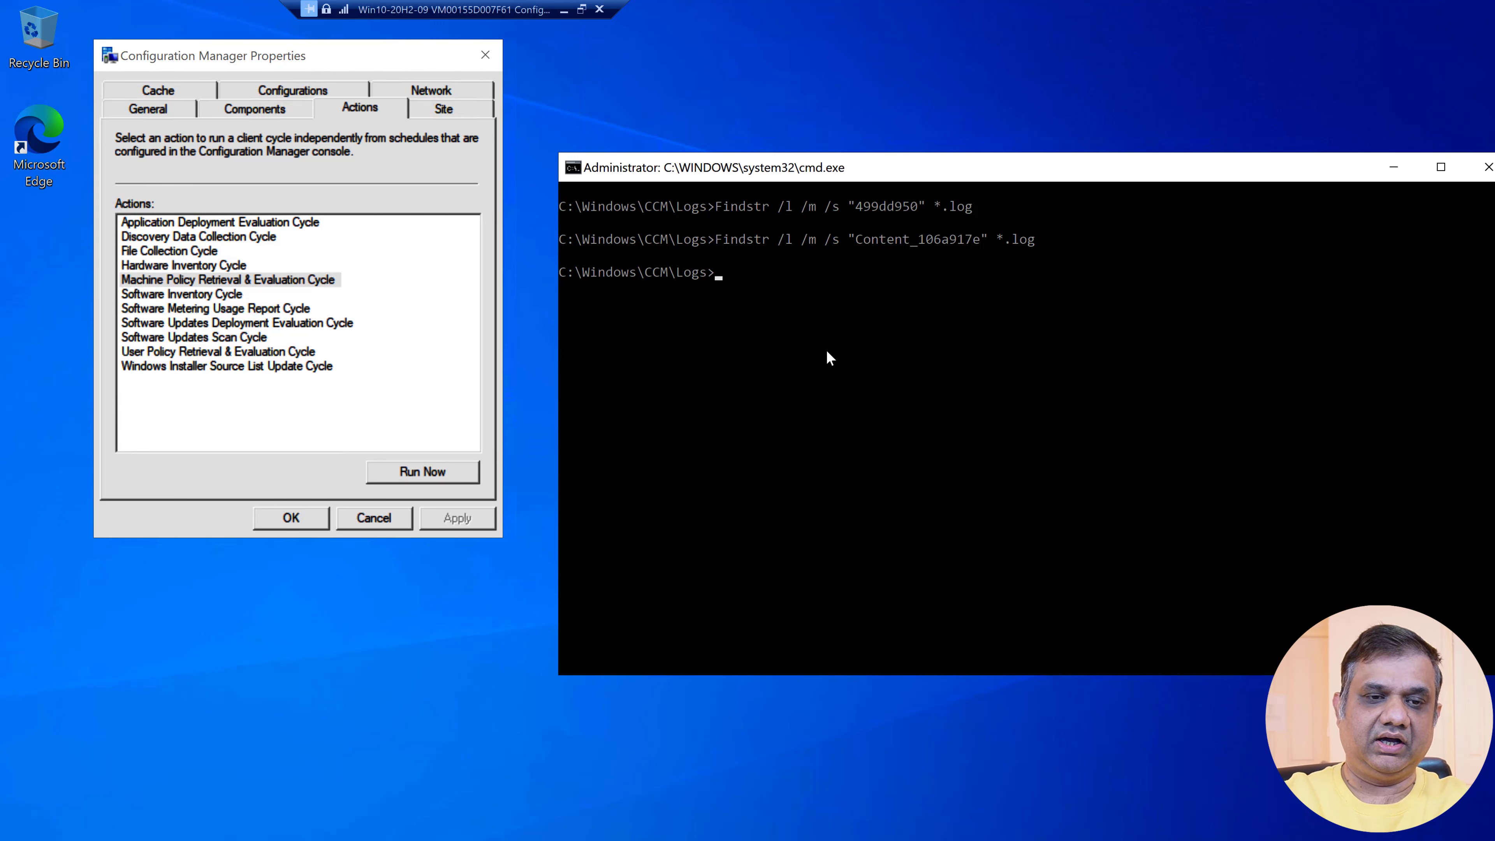
key(Up)
key(Up)
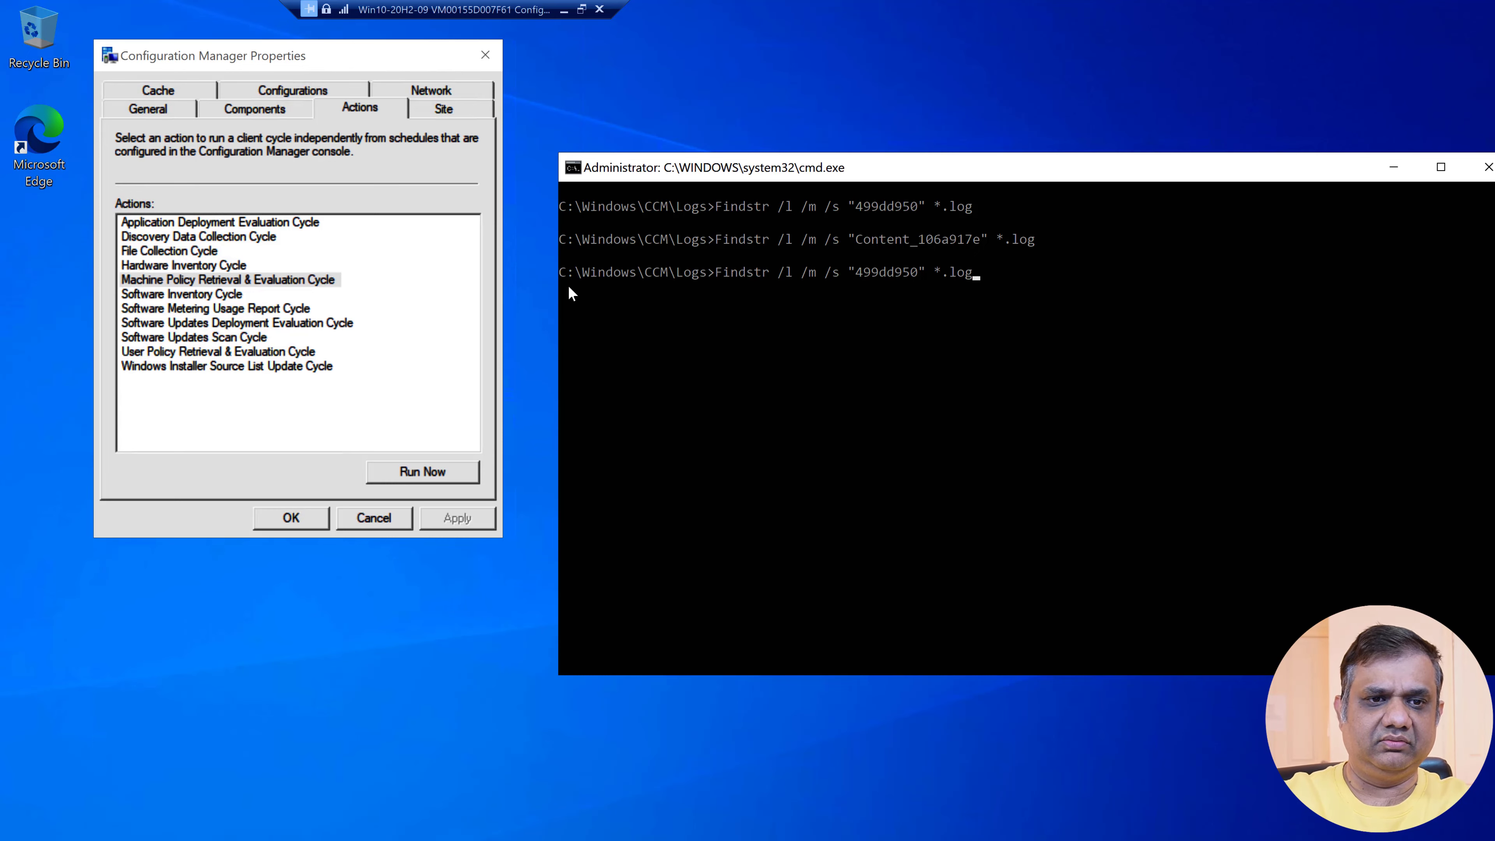
click(313, 279)
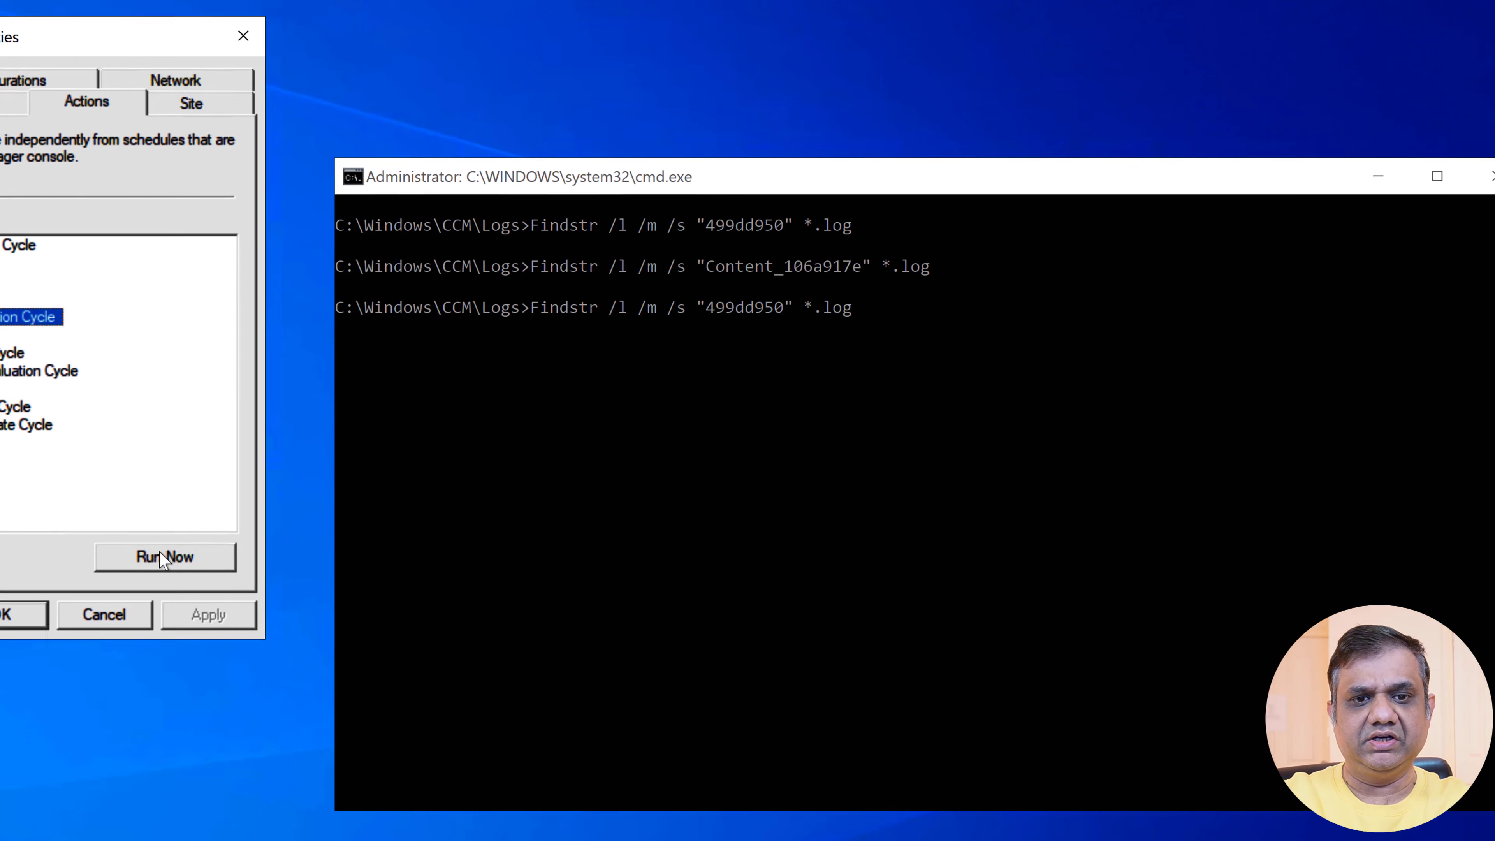
click(310, 508)
click(805, 606)
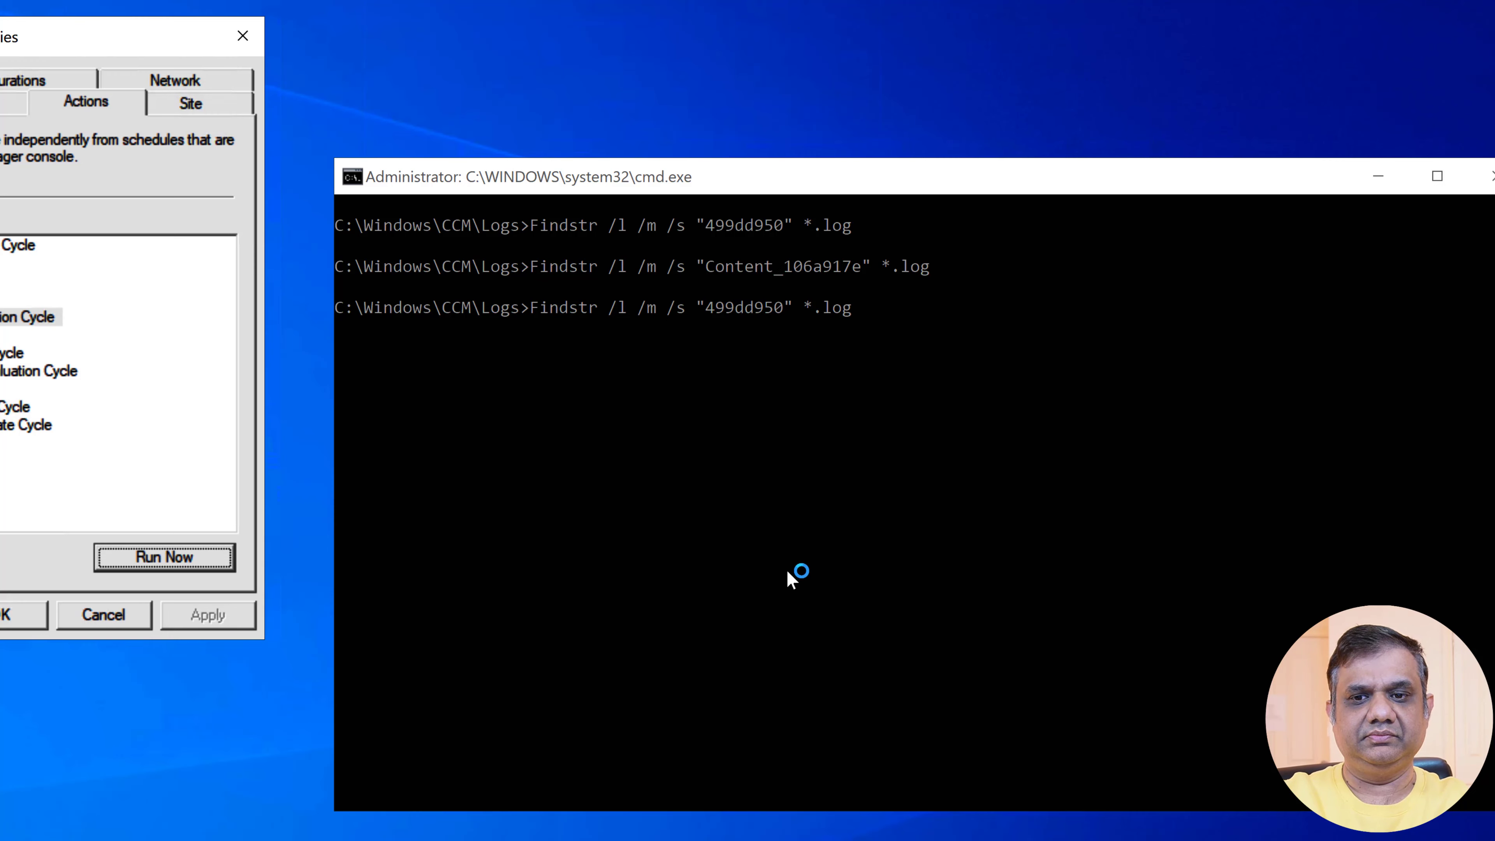
- Run Findstr /l /m /s "499dd950" *.log in the client logs folder, and run the same search once more
key(Return)
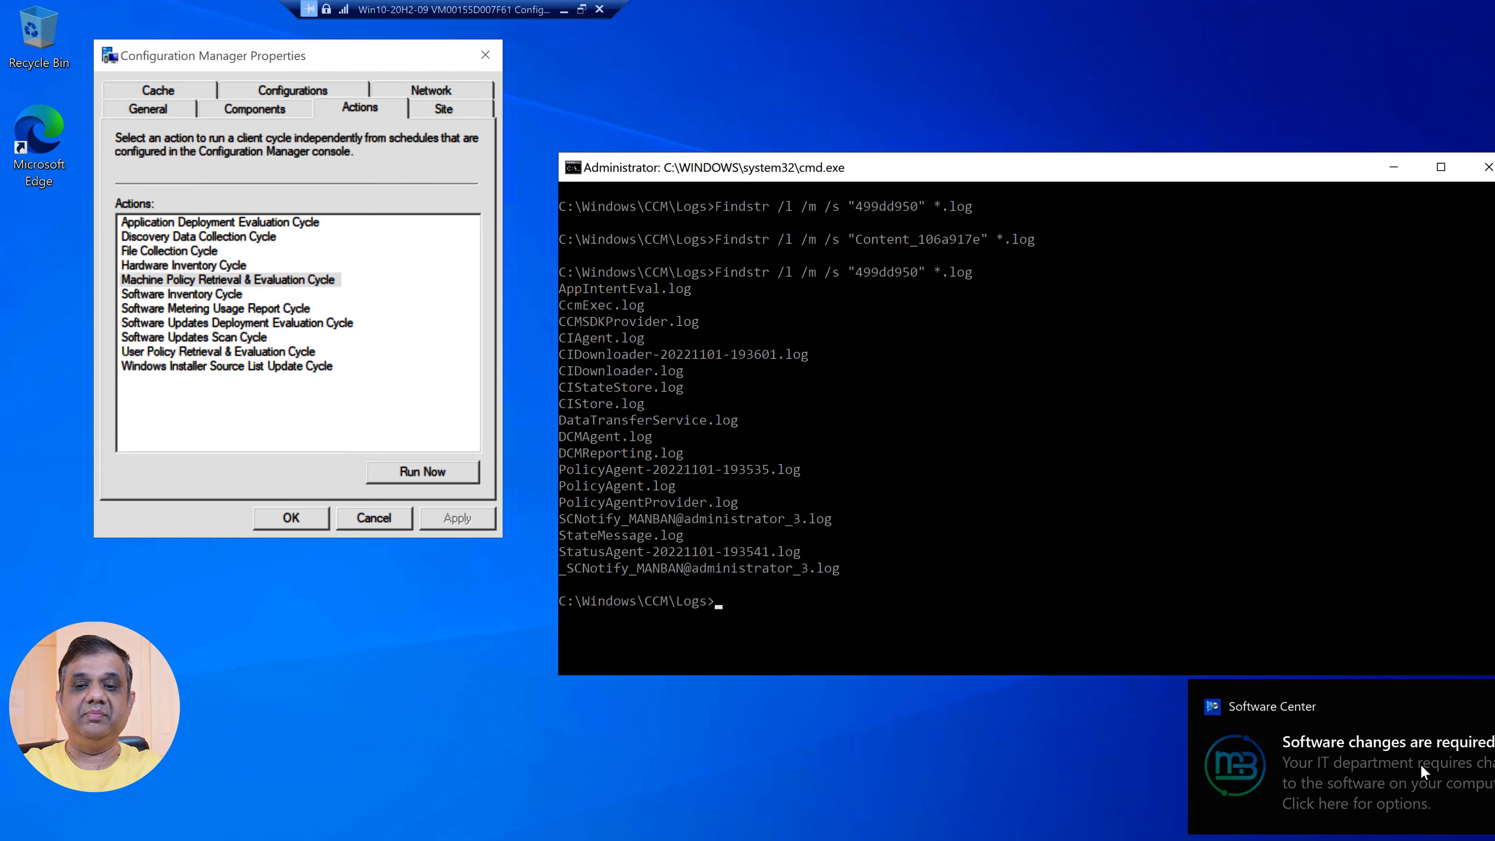
click(1120, 493)
key(Up)
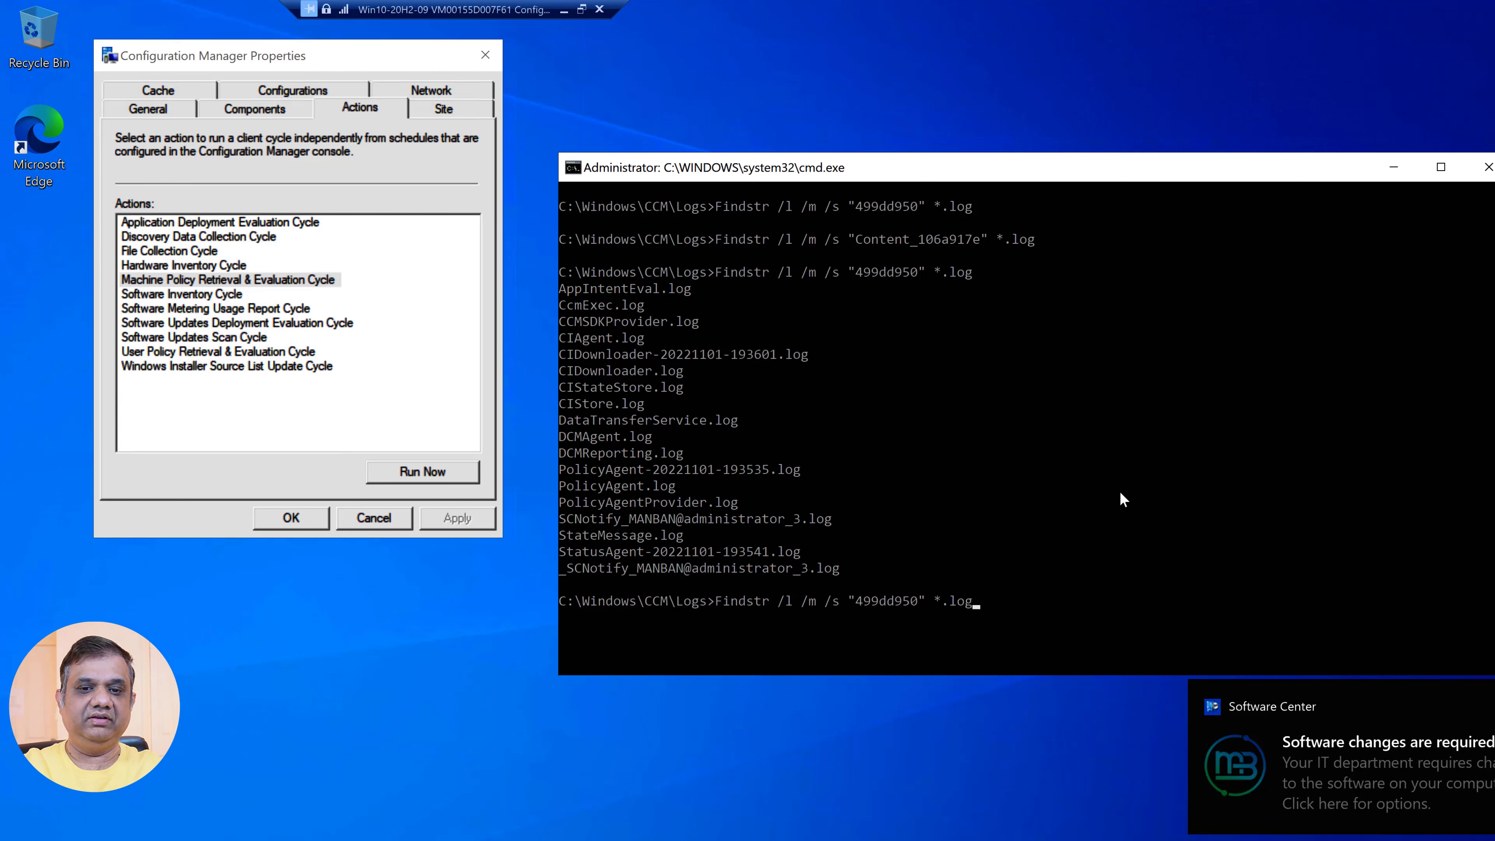
key(Return)
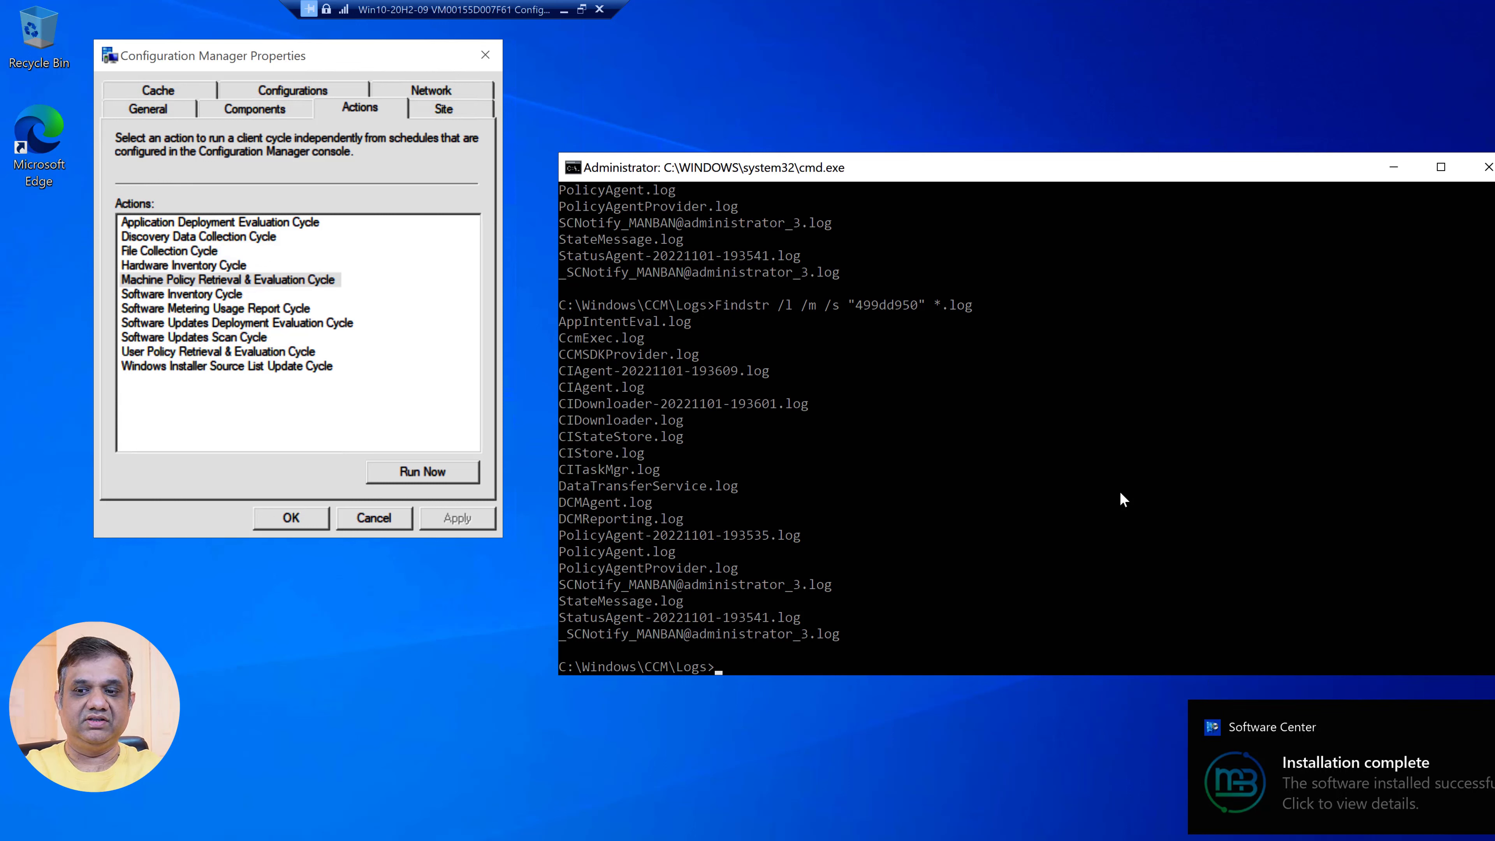
- Search the client logs for the content ID with Findstr /l /m /s "Content_106a917e" *.log
key(Up)
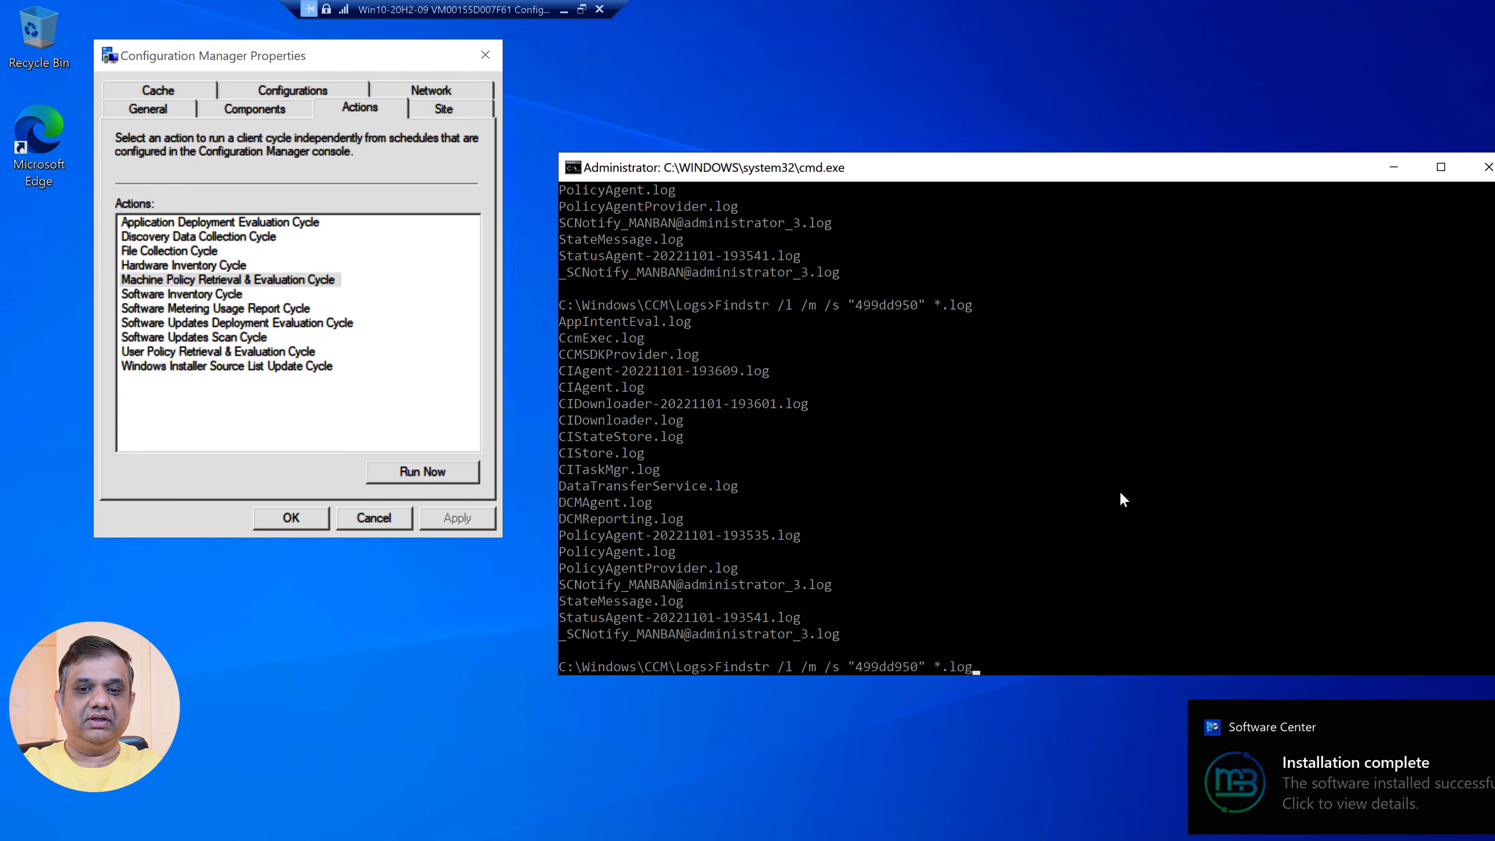
key(Escape)
text(cls)
key(Up)
key(Up)
key(Up)
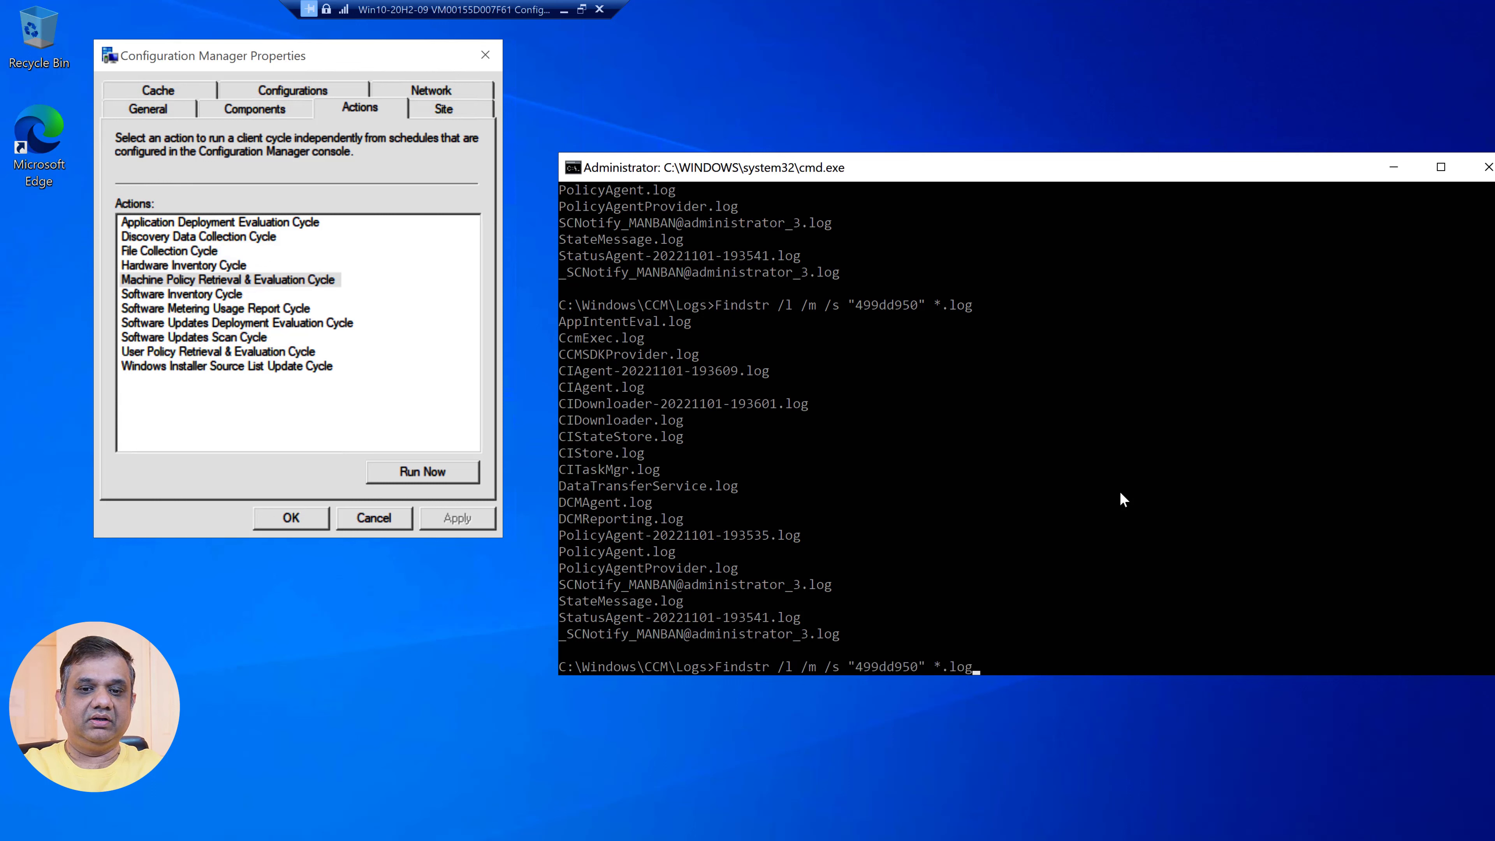
key(Return)
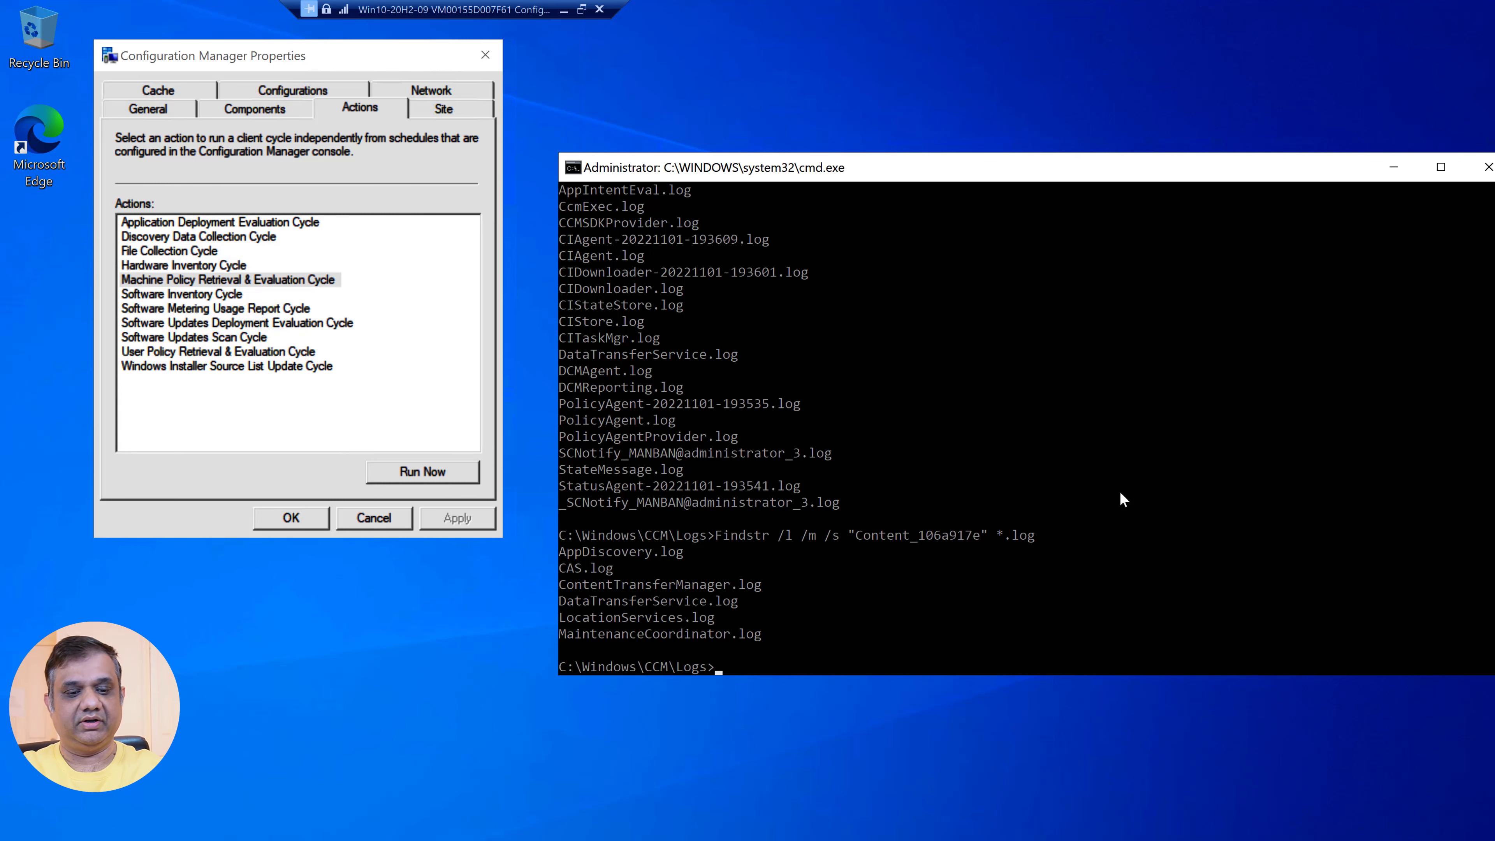
- Browse to C:\Windows\CCM\Logs and open the PolicyAgent log in Configuration Manager Trace Log Tool
key(super+r)
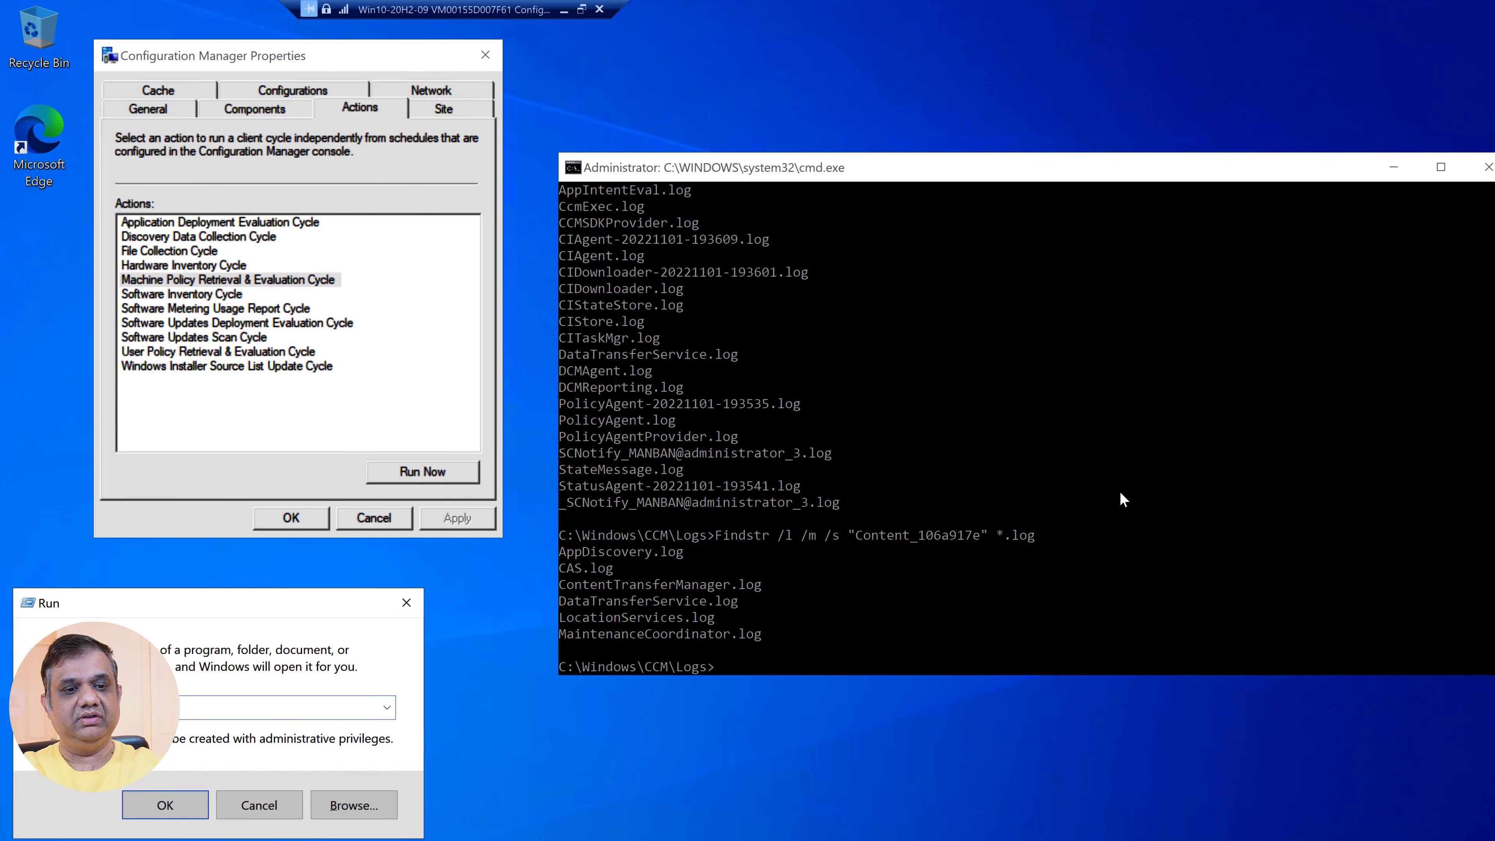
key(Return)
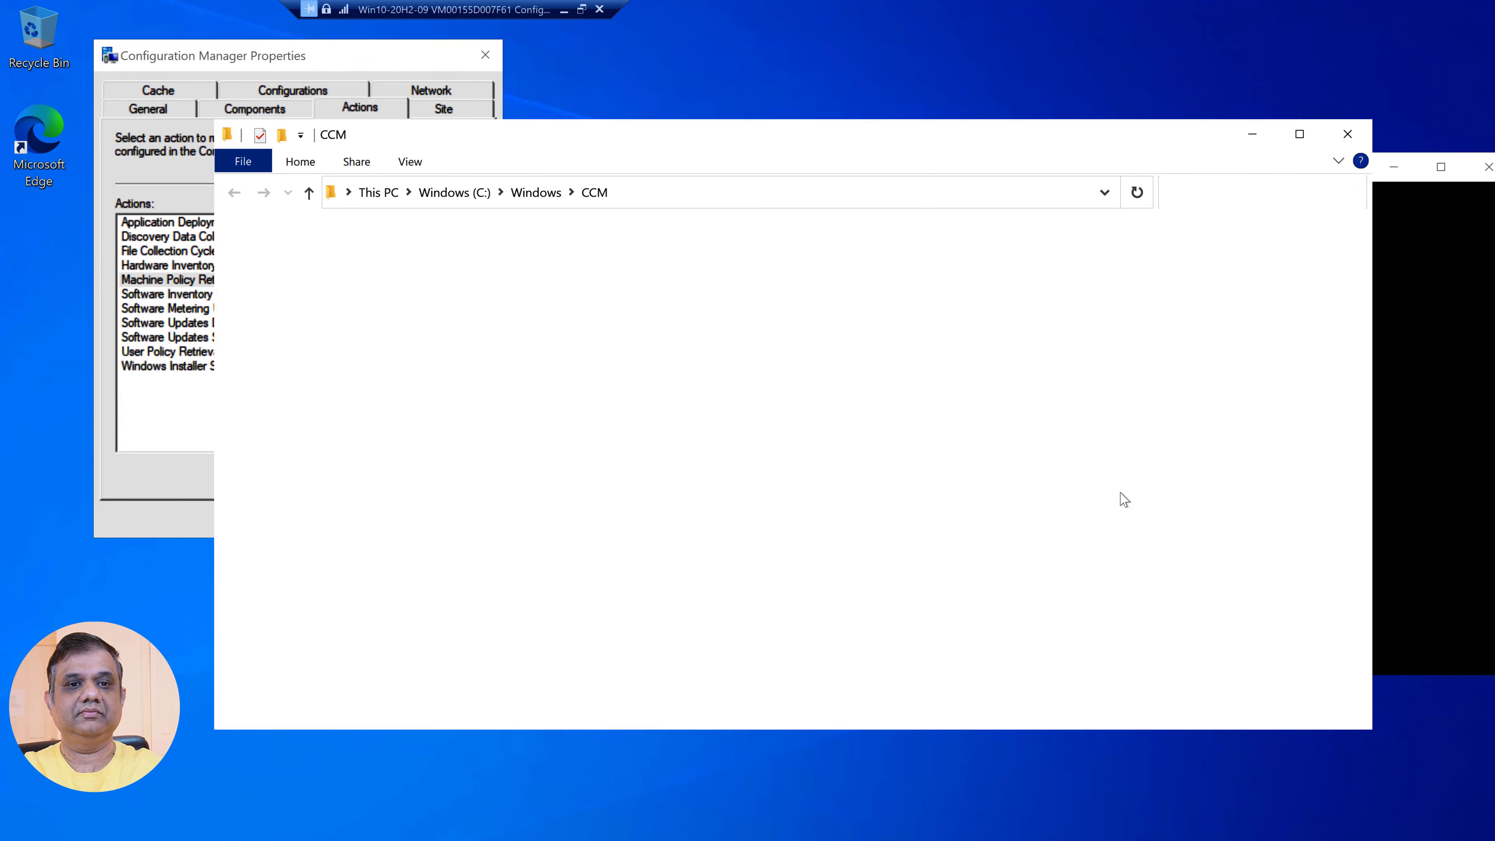
key(l)
key(Return)
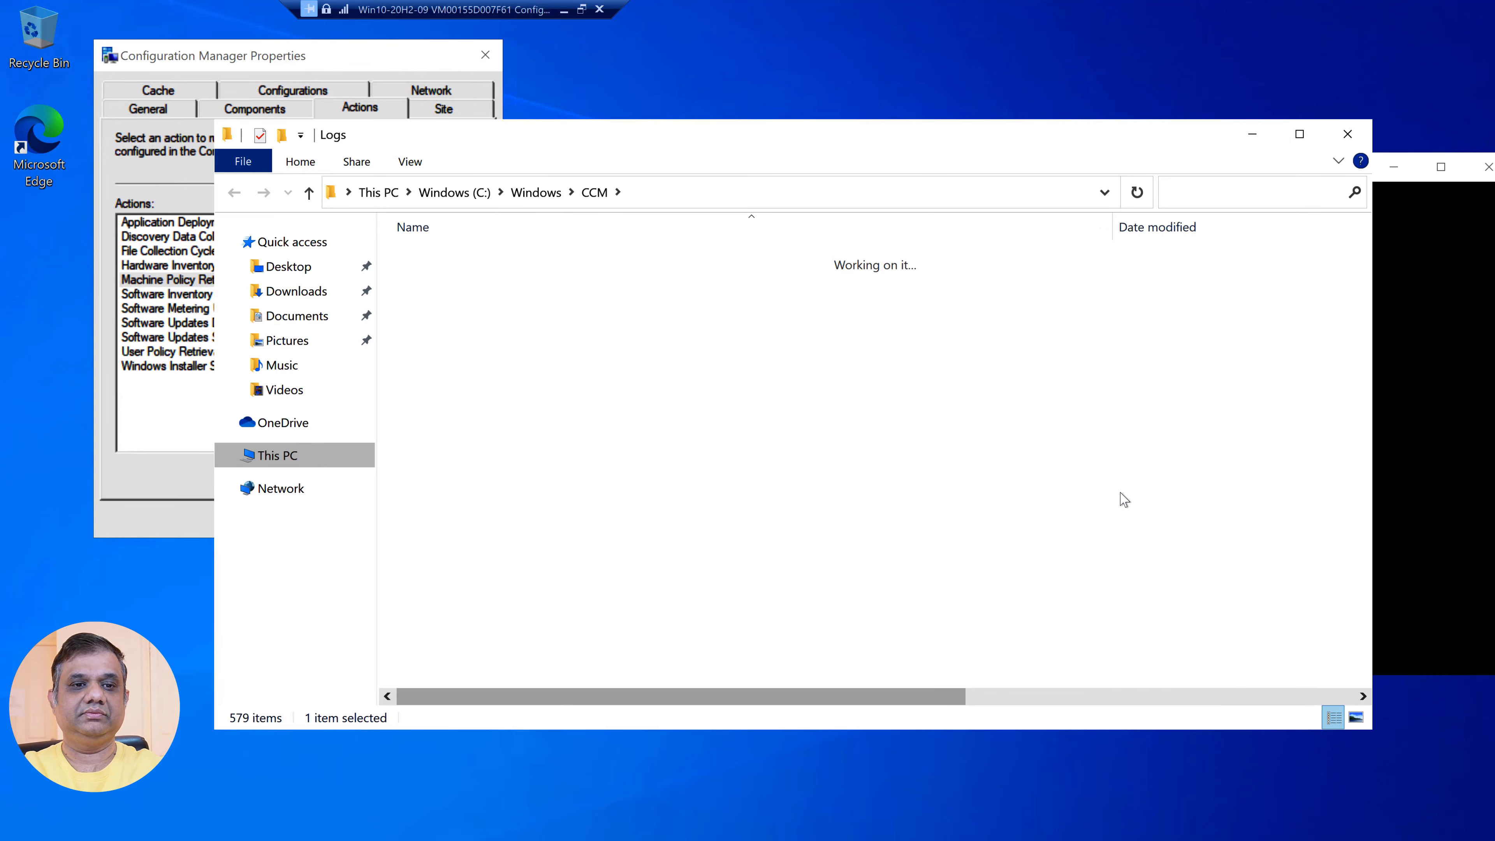
key(p)
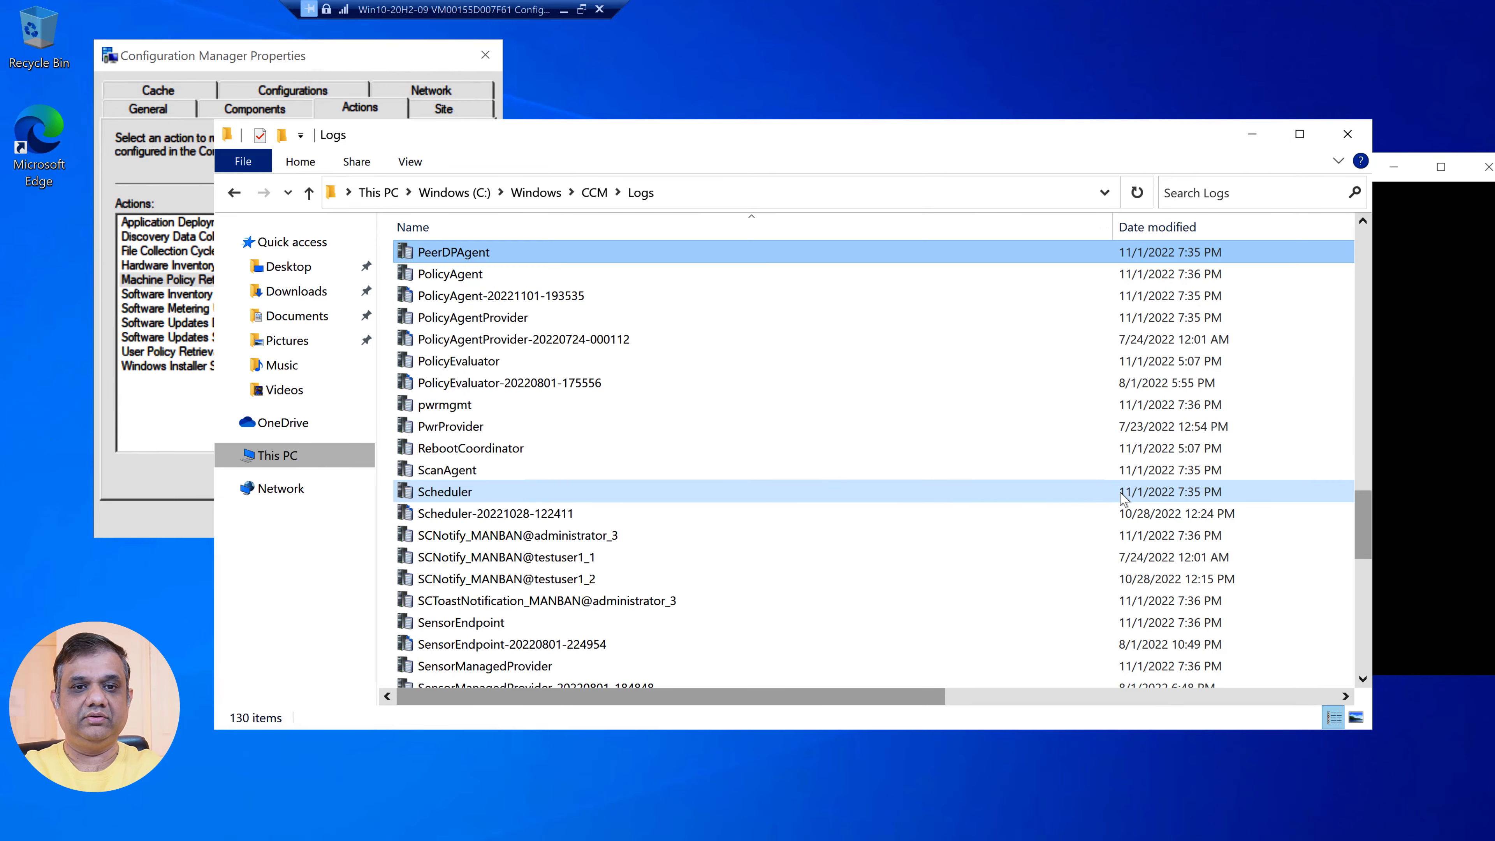
key(o)
key(Return)
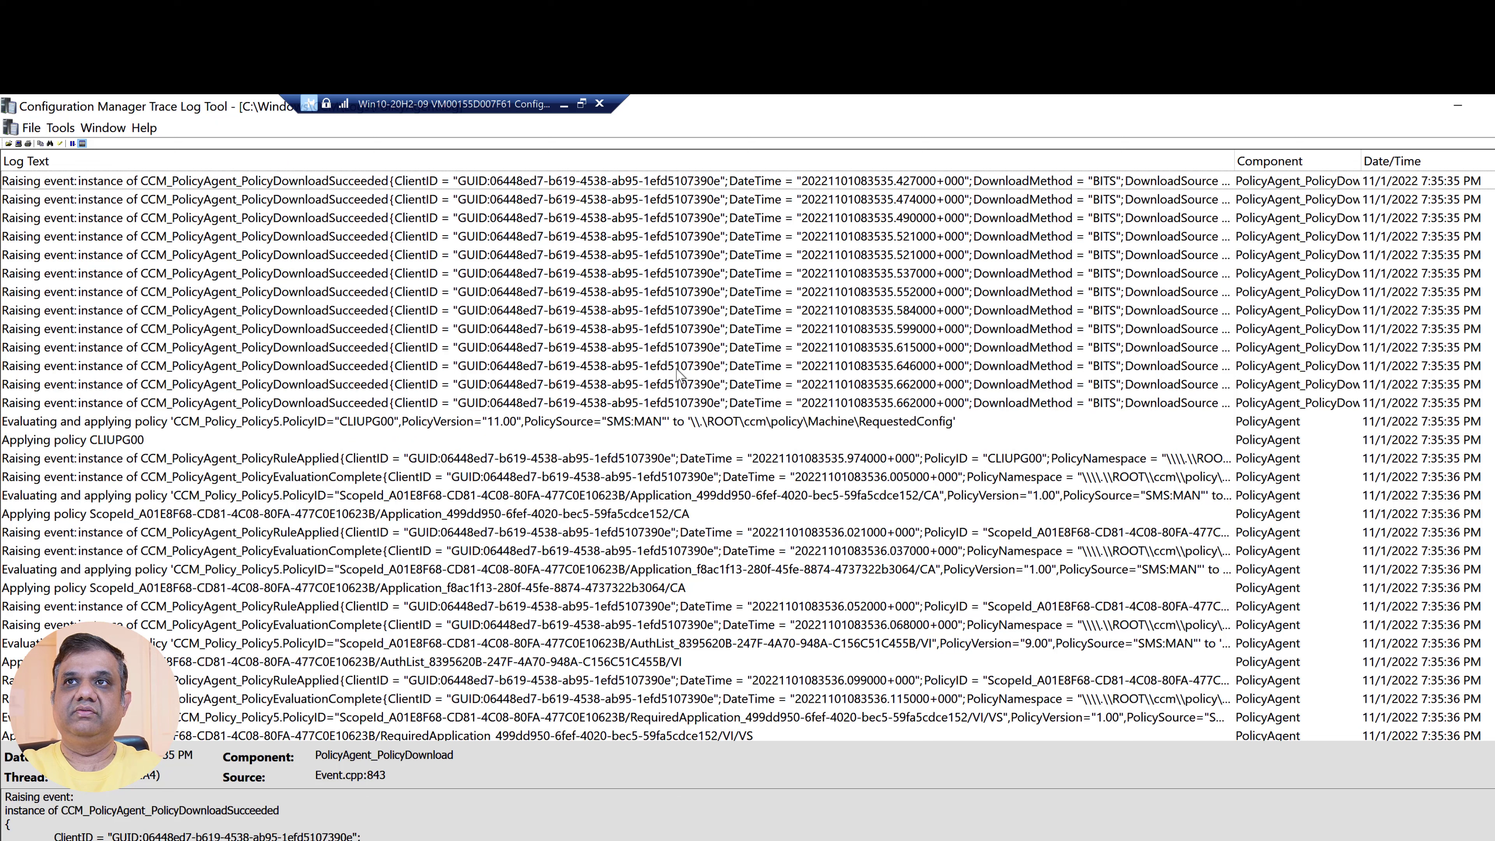
- Find "499dd950" in the PolicyAgent log and go through its successive matches, examining the policy download, evaluation and rule-applied entries
key(ctrl+f)
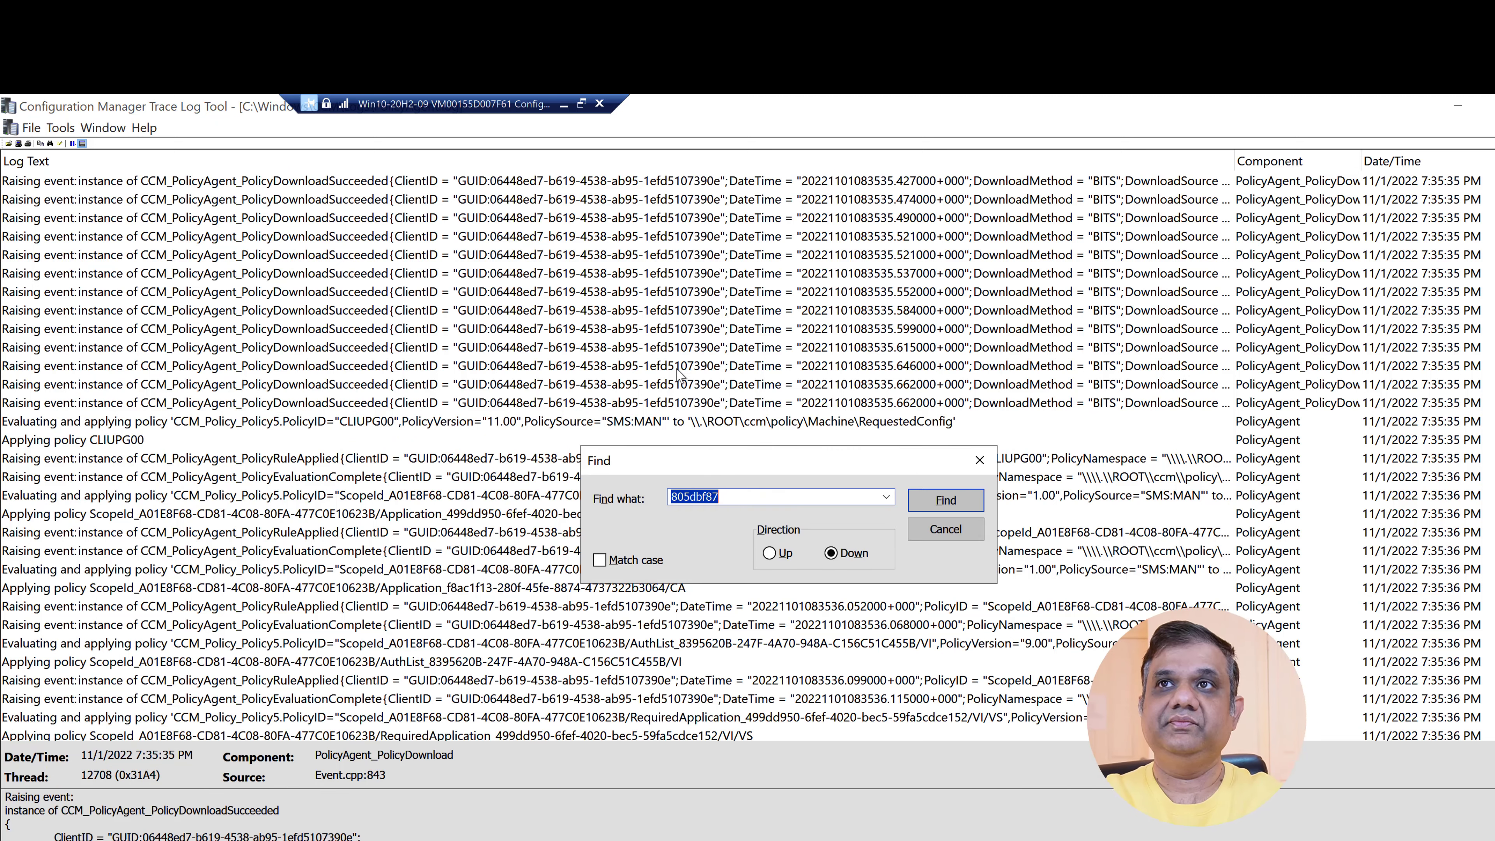
text(4)
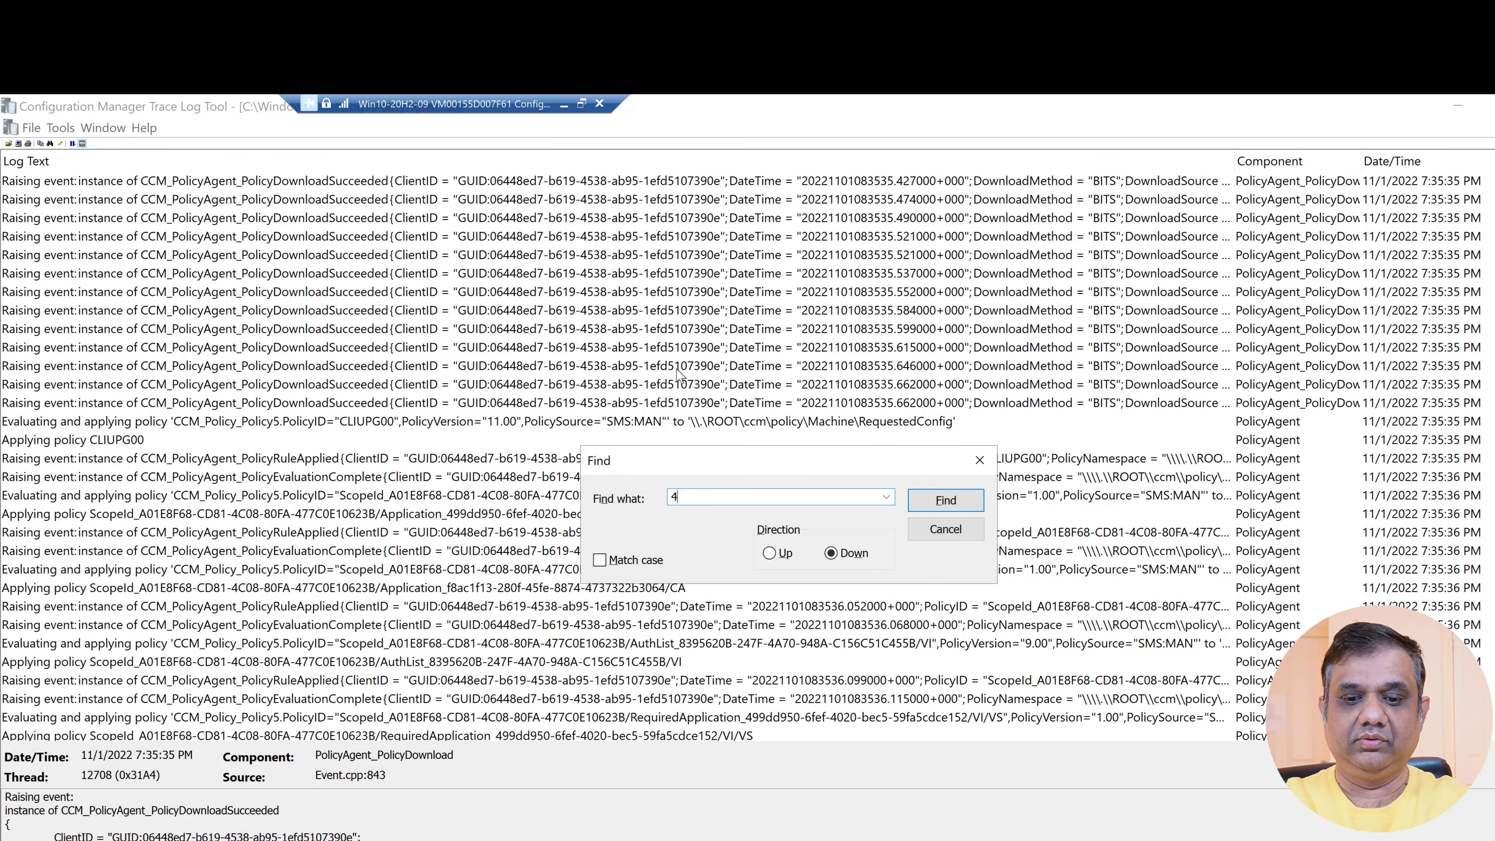
text(99dd950)
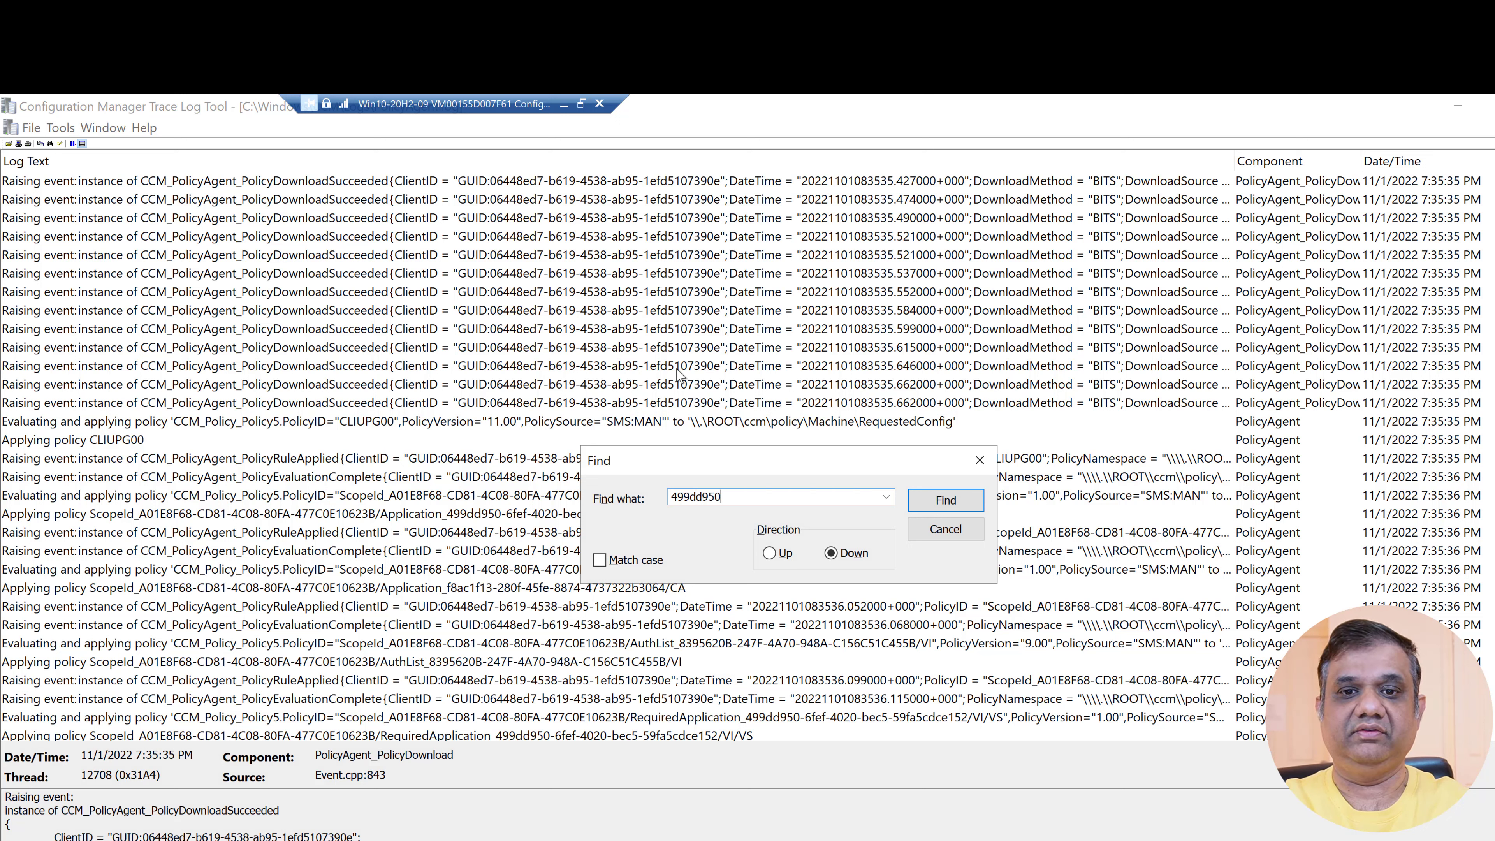
key(Return)
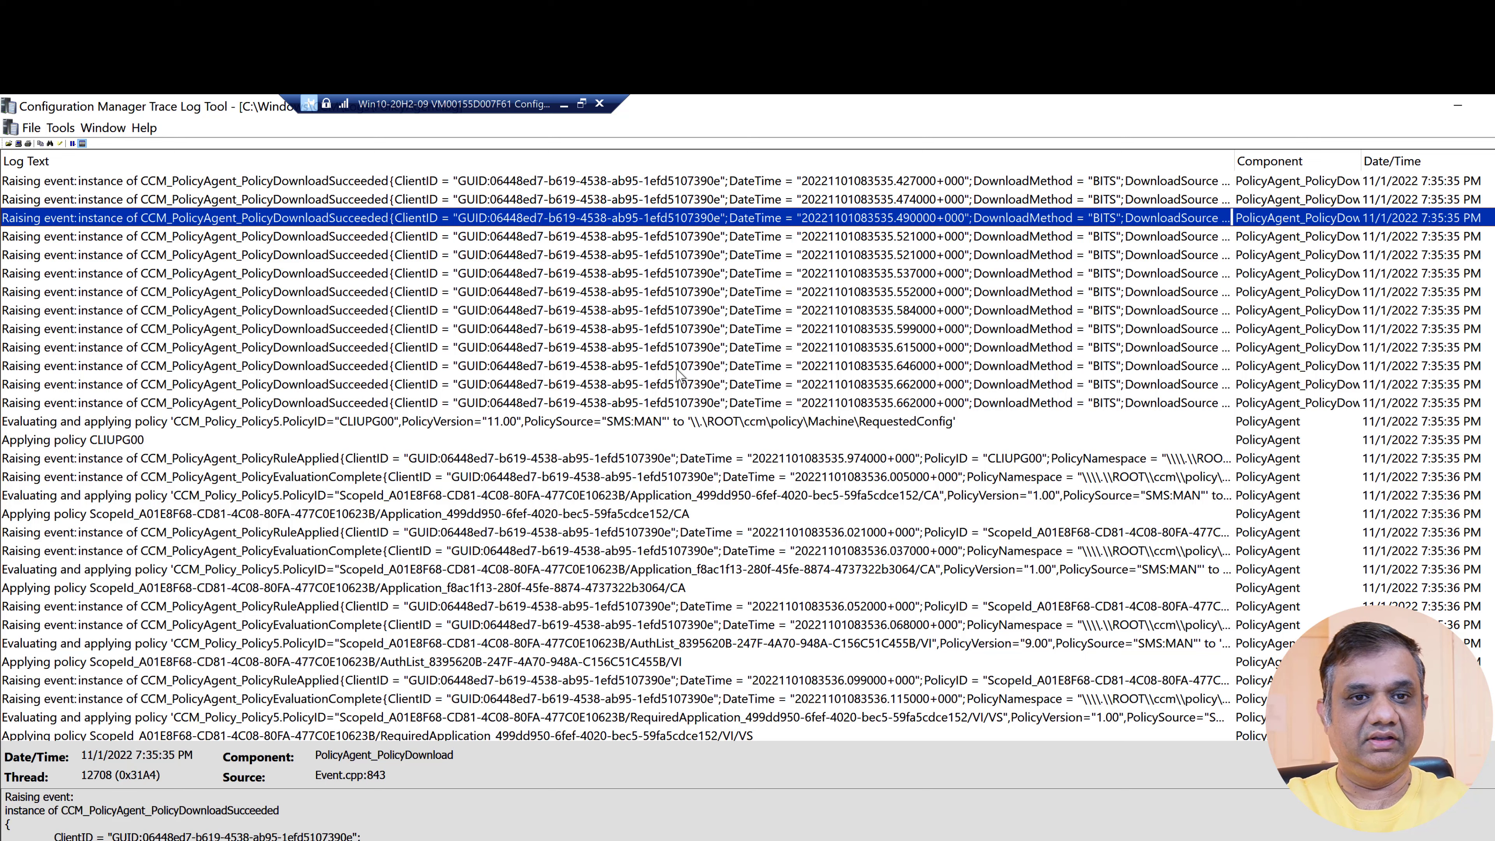
key(F3)
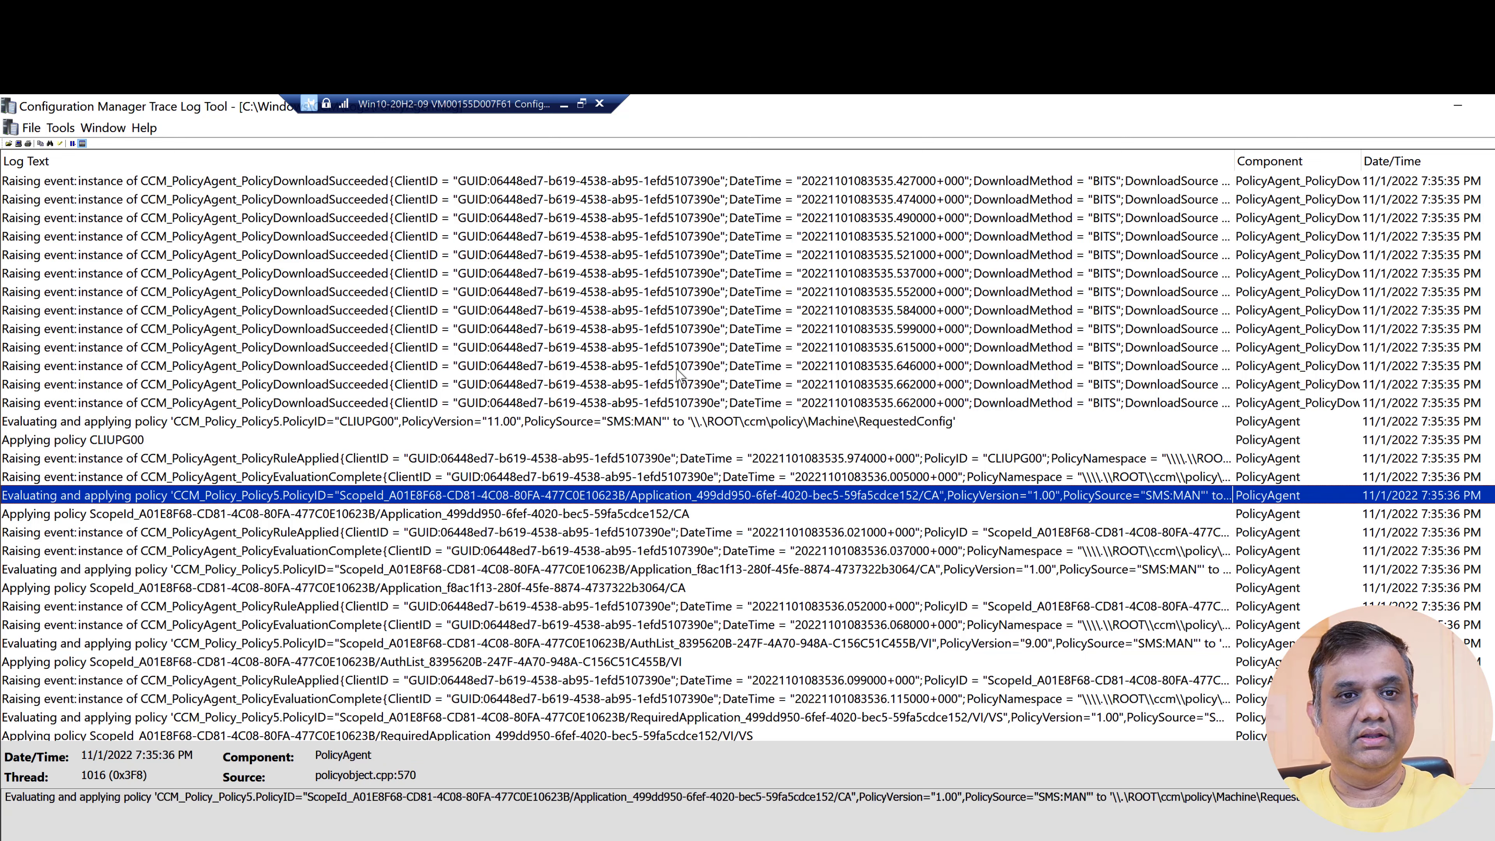
key(F3)
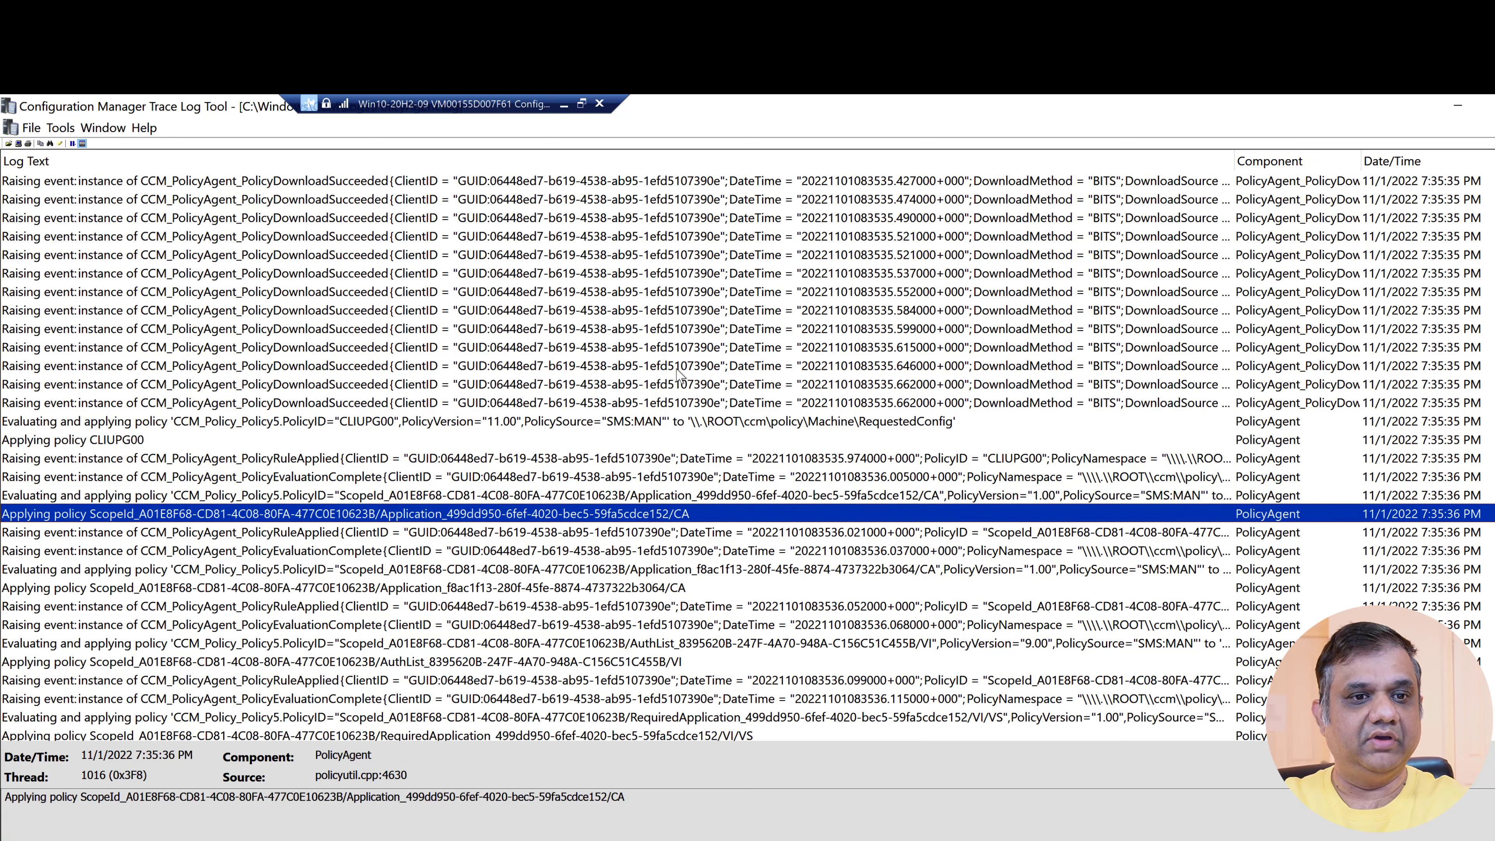
key(F3)
key(F3)
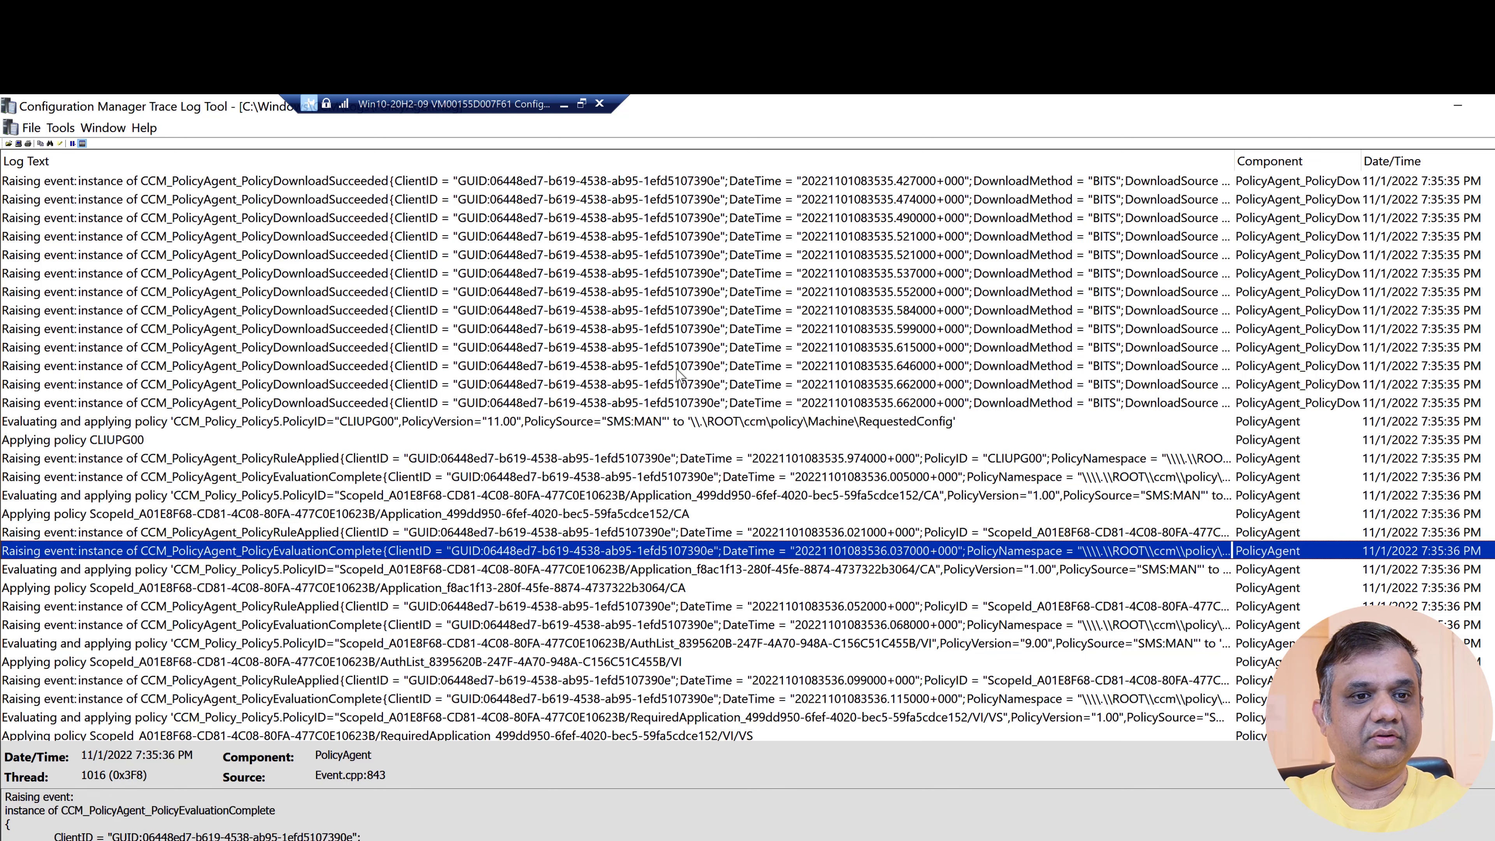
key(F3)
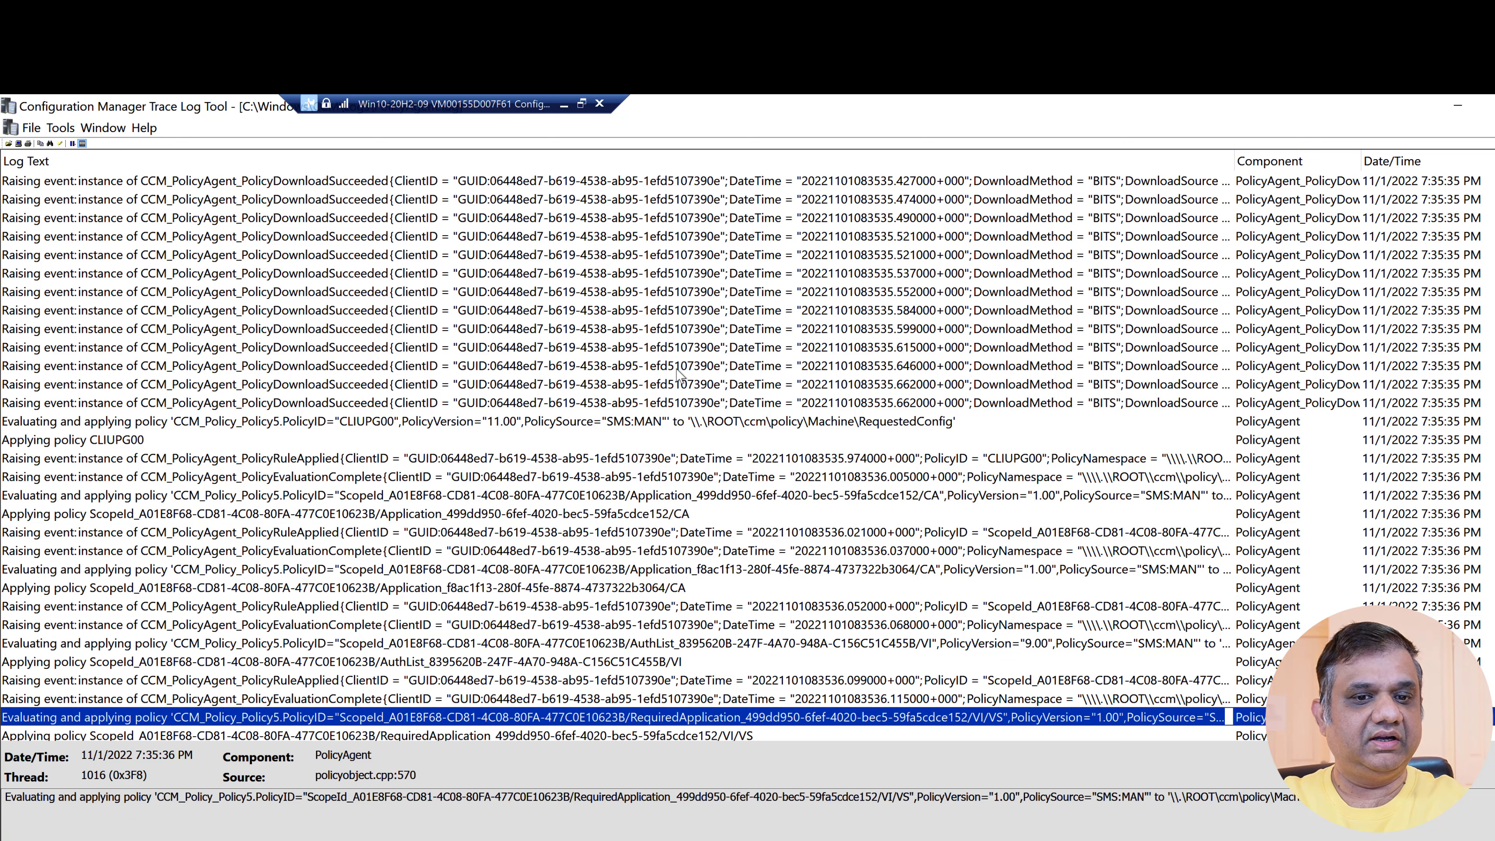
key(F3)
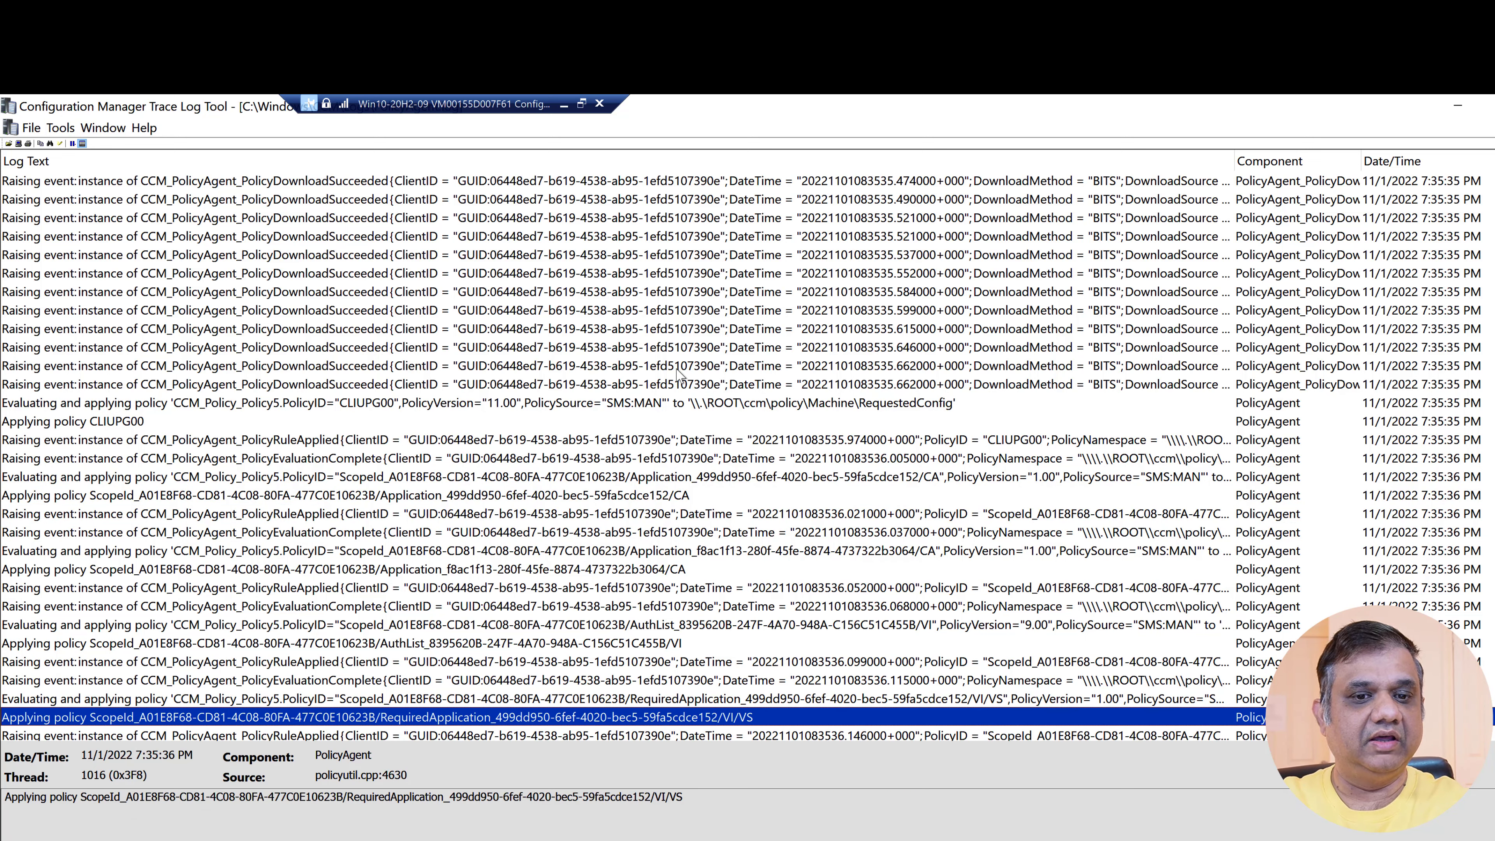
key(F3)
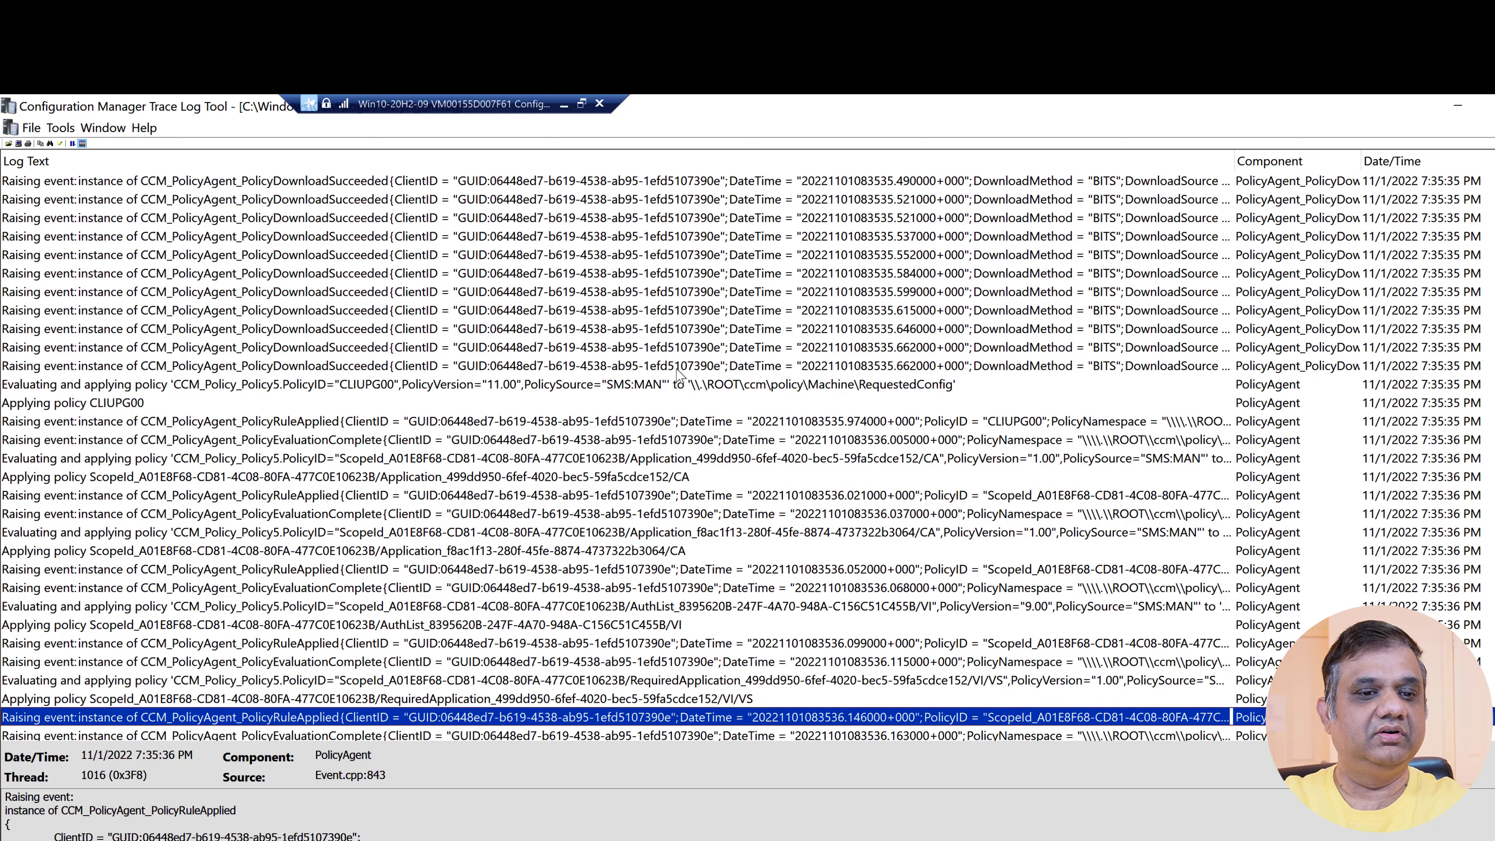
key(F3)
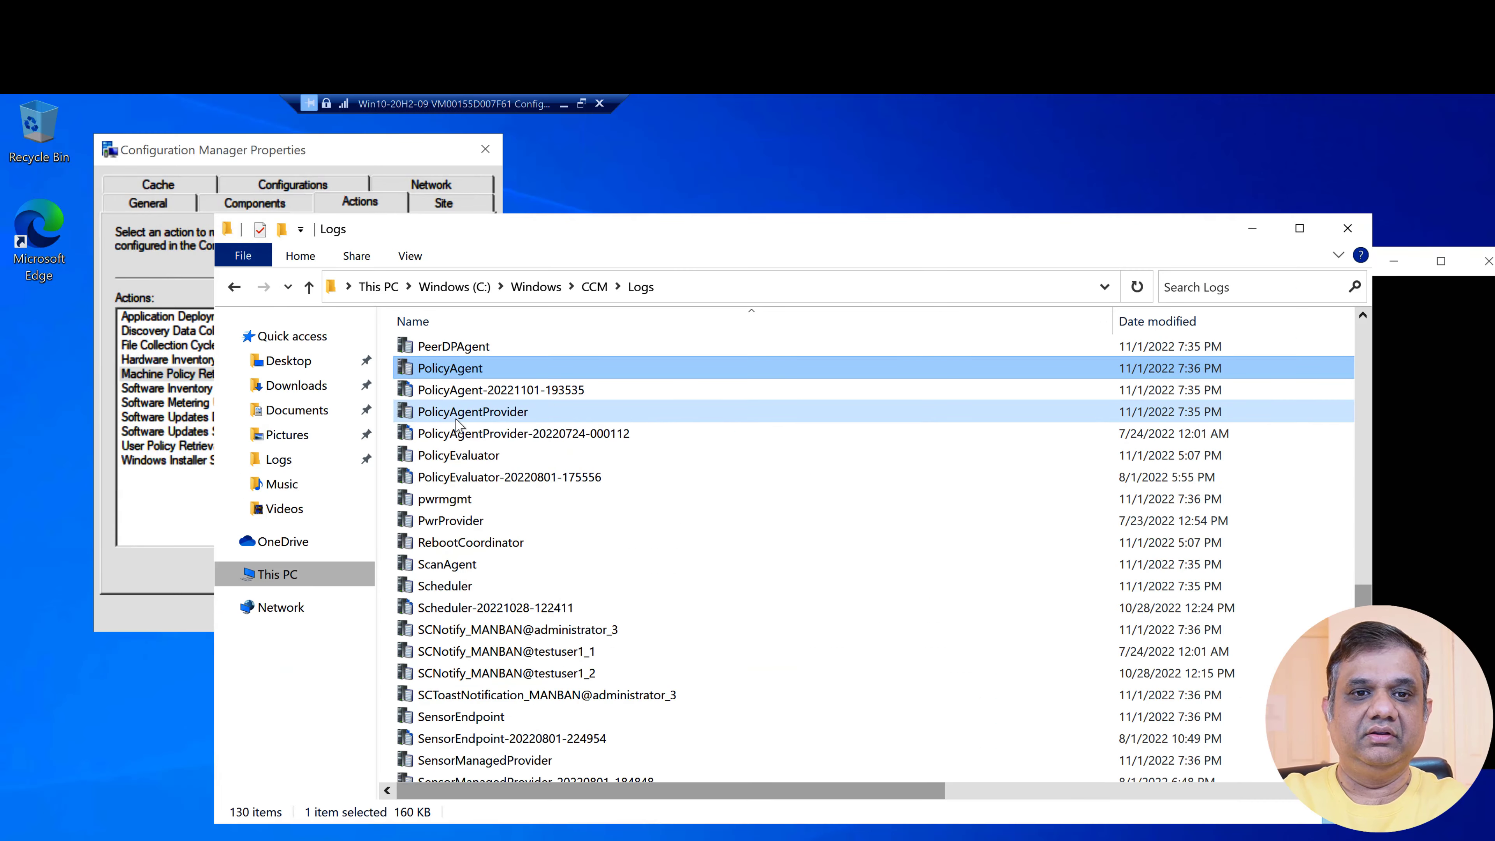
- Open the AppEnforce log from the Logs folder and maximize its window
click(456, 415)
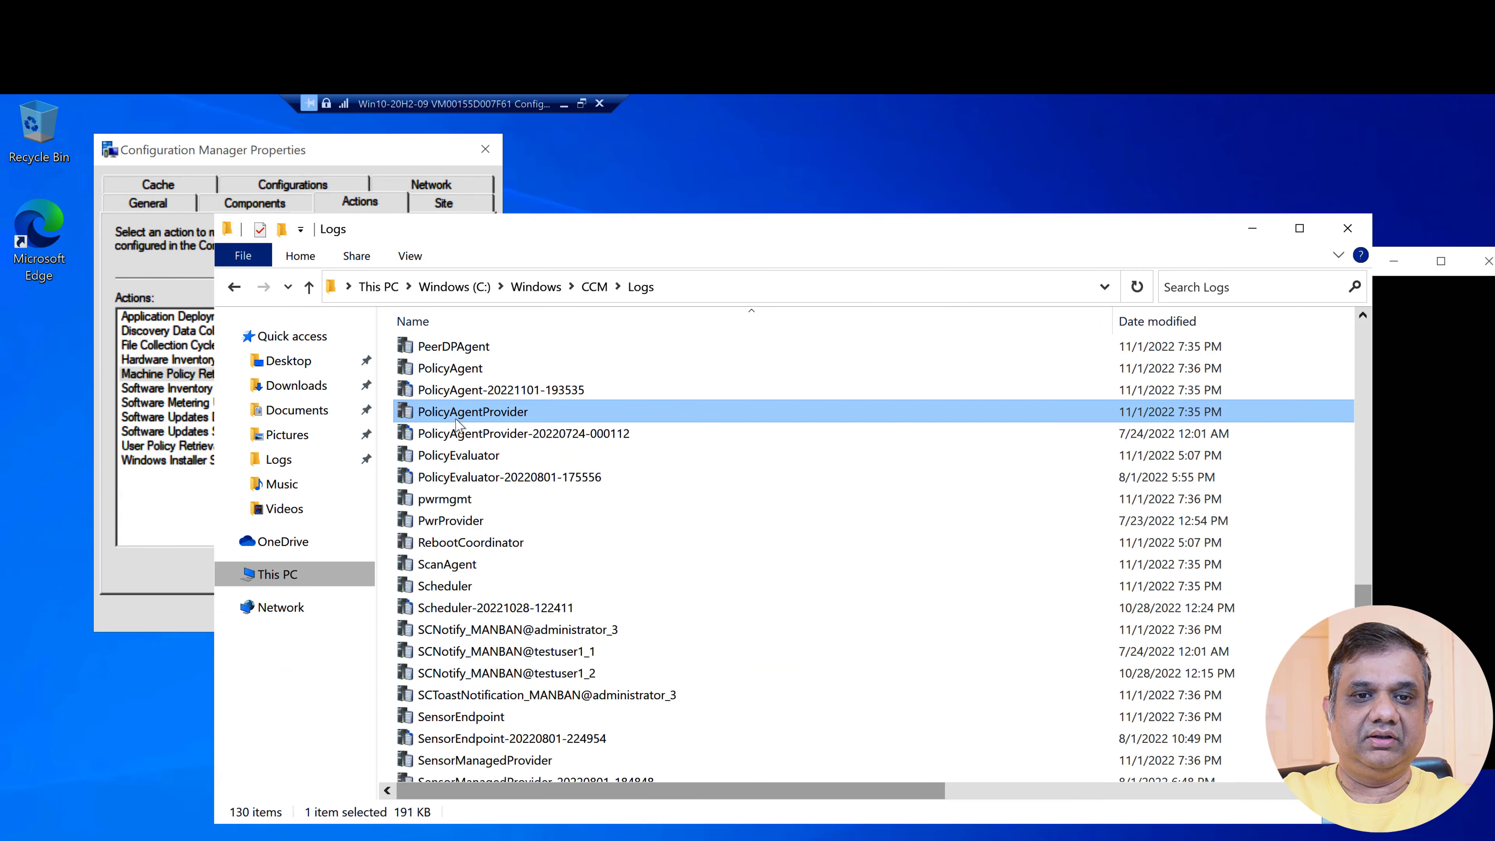
key(Home)
key(Down)
key(Down)
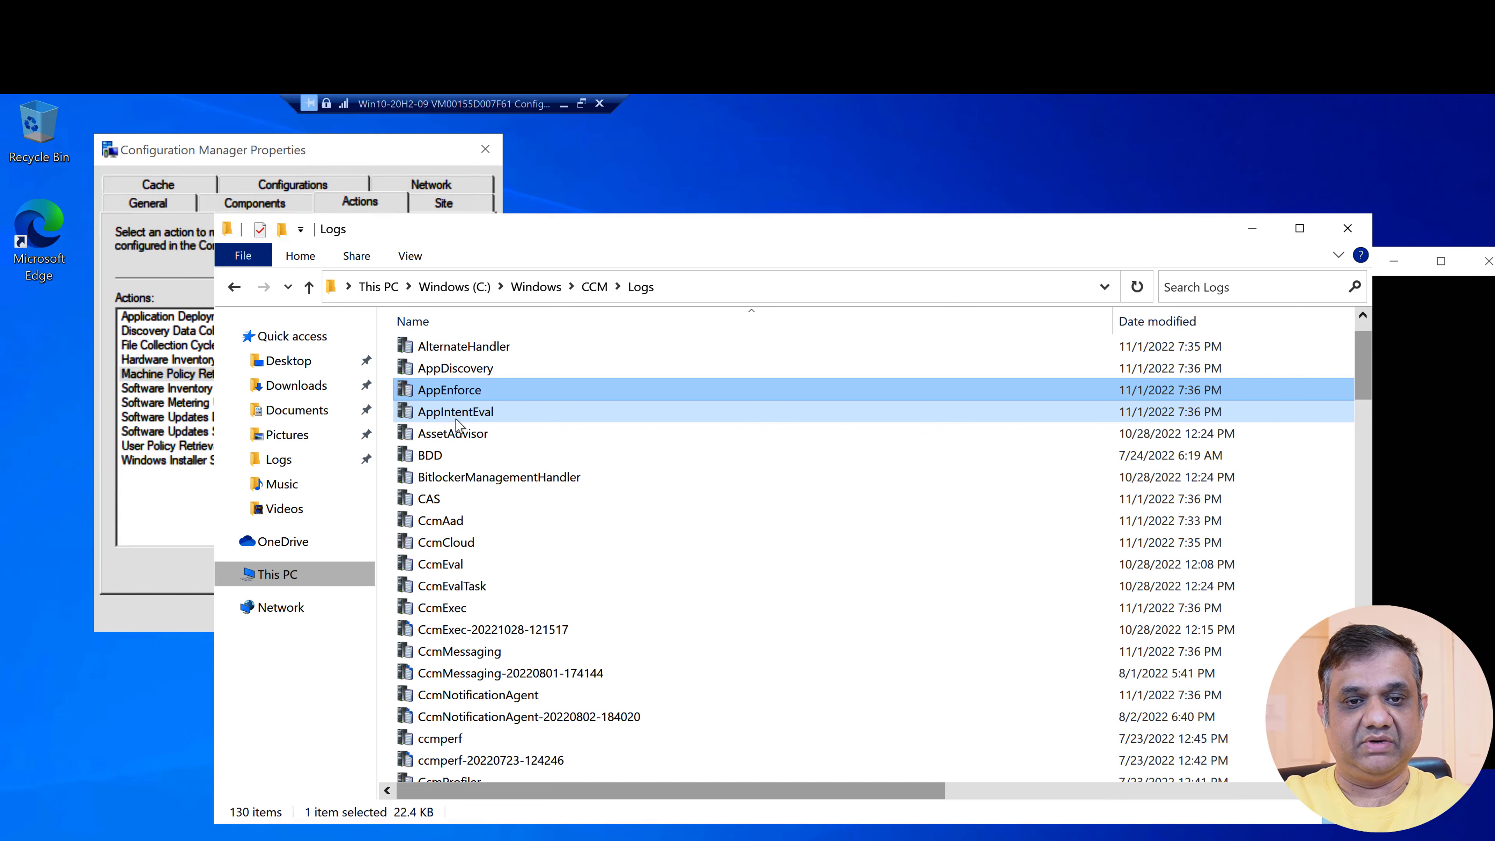
key(Return)
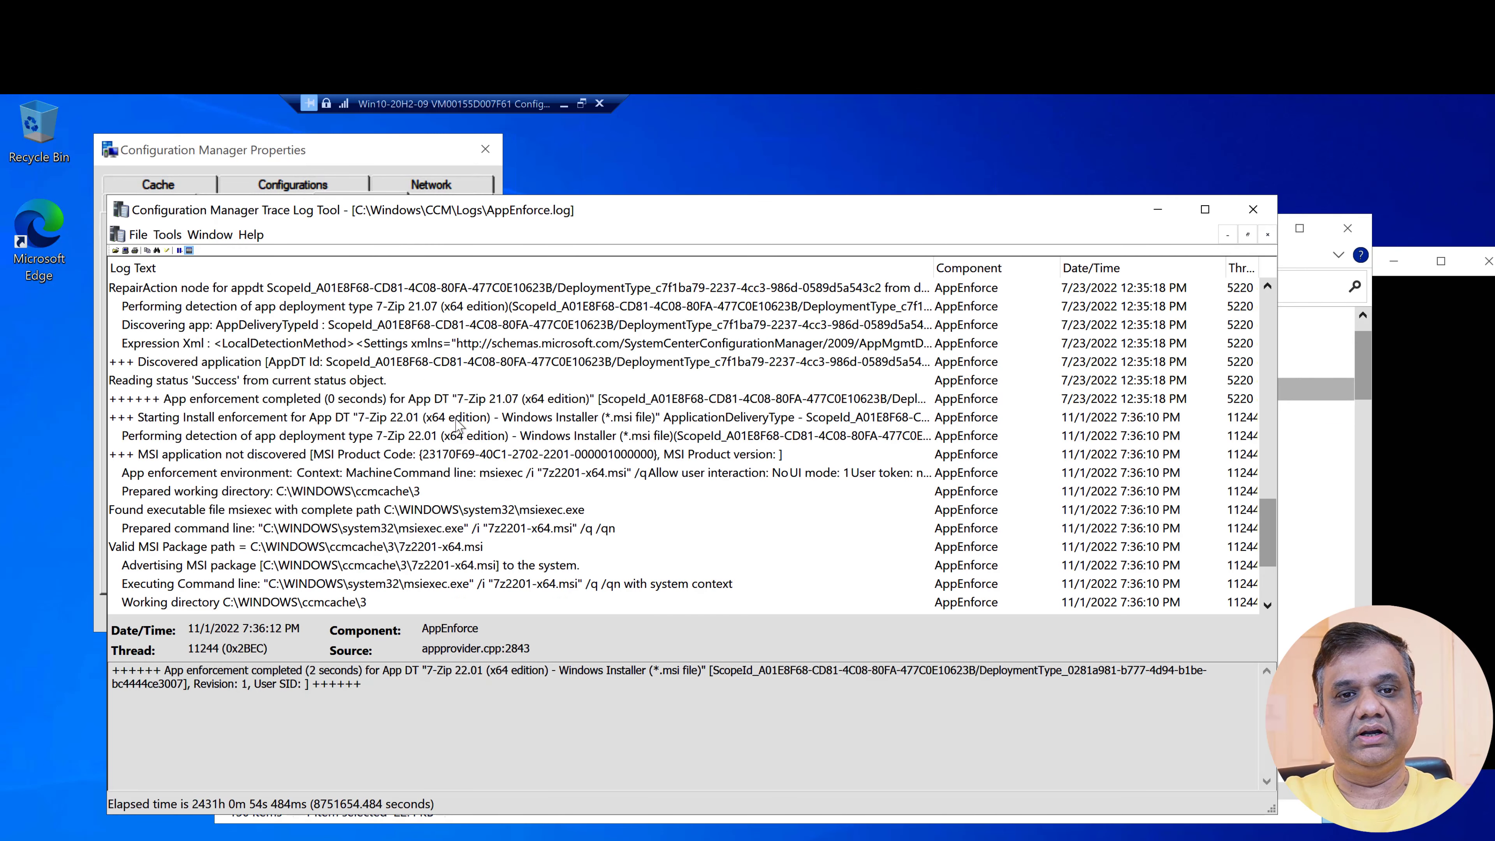
key(alt+space)
key(x)
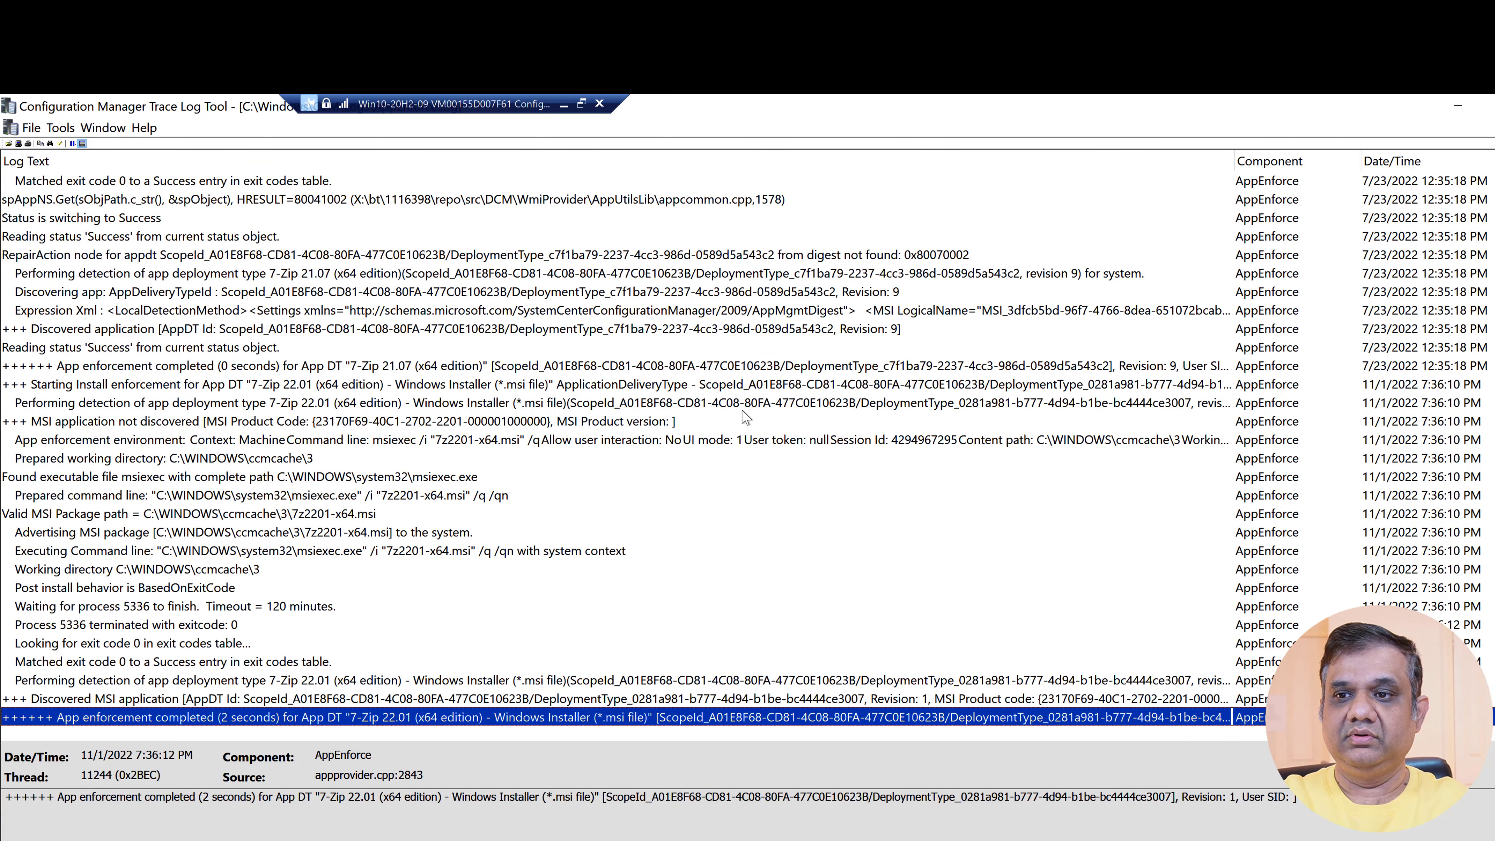
- Examine the AppEnforce entries for the 7-Zip 22.01 install start, MSI detection check, enforcement environment and prepared working directory
click(735, 409)
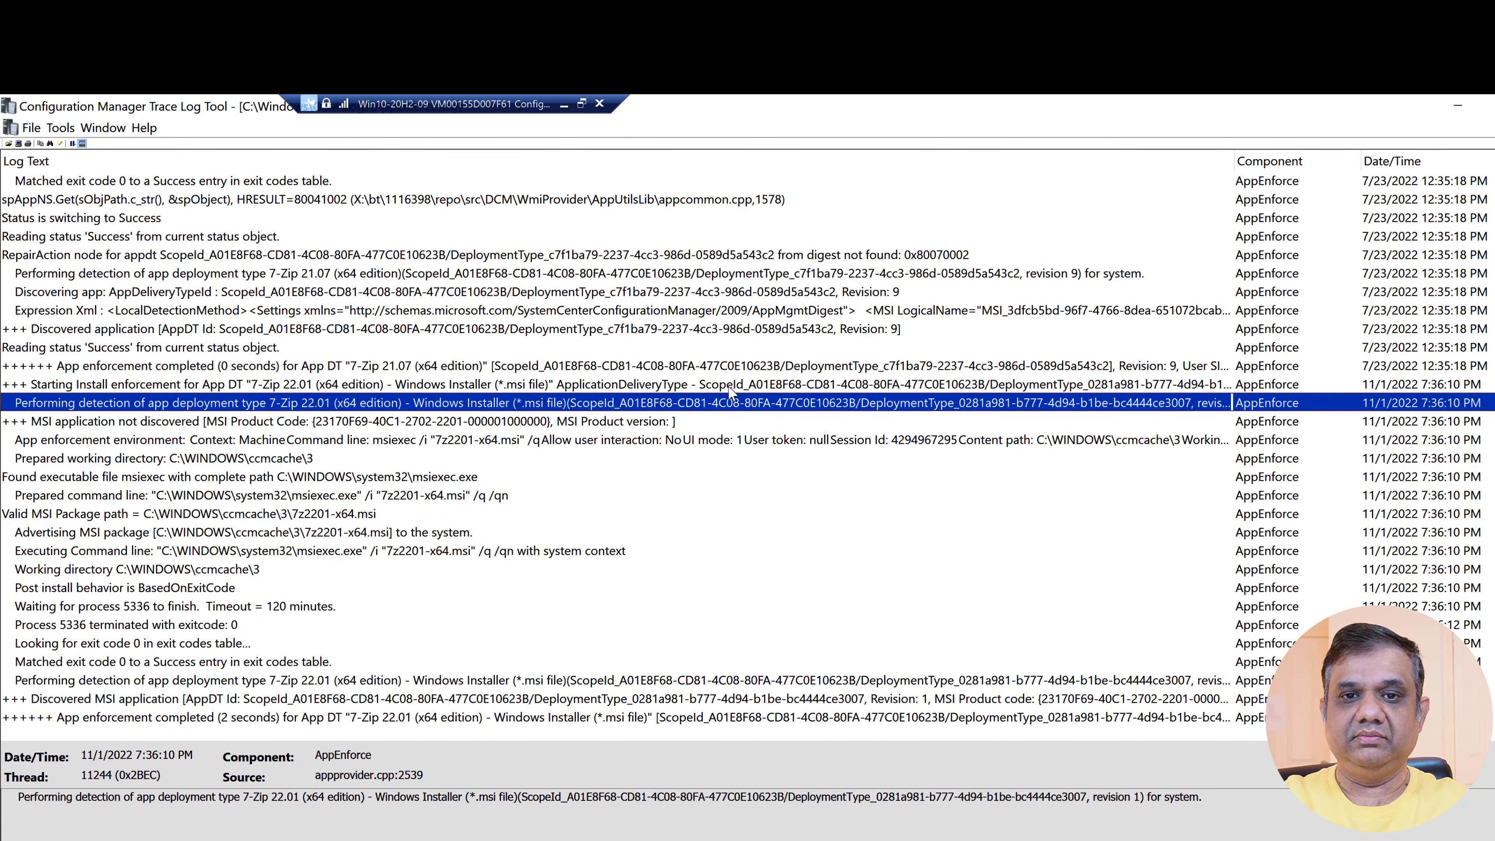
click(733, 388)
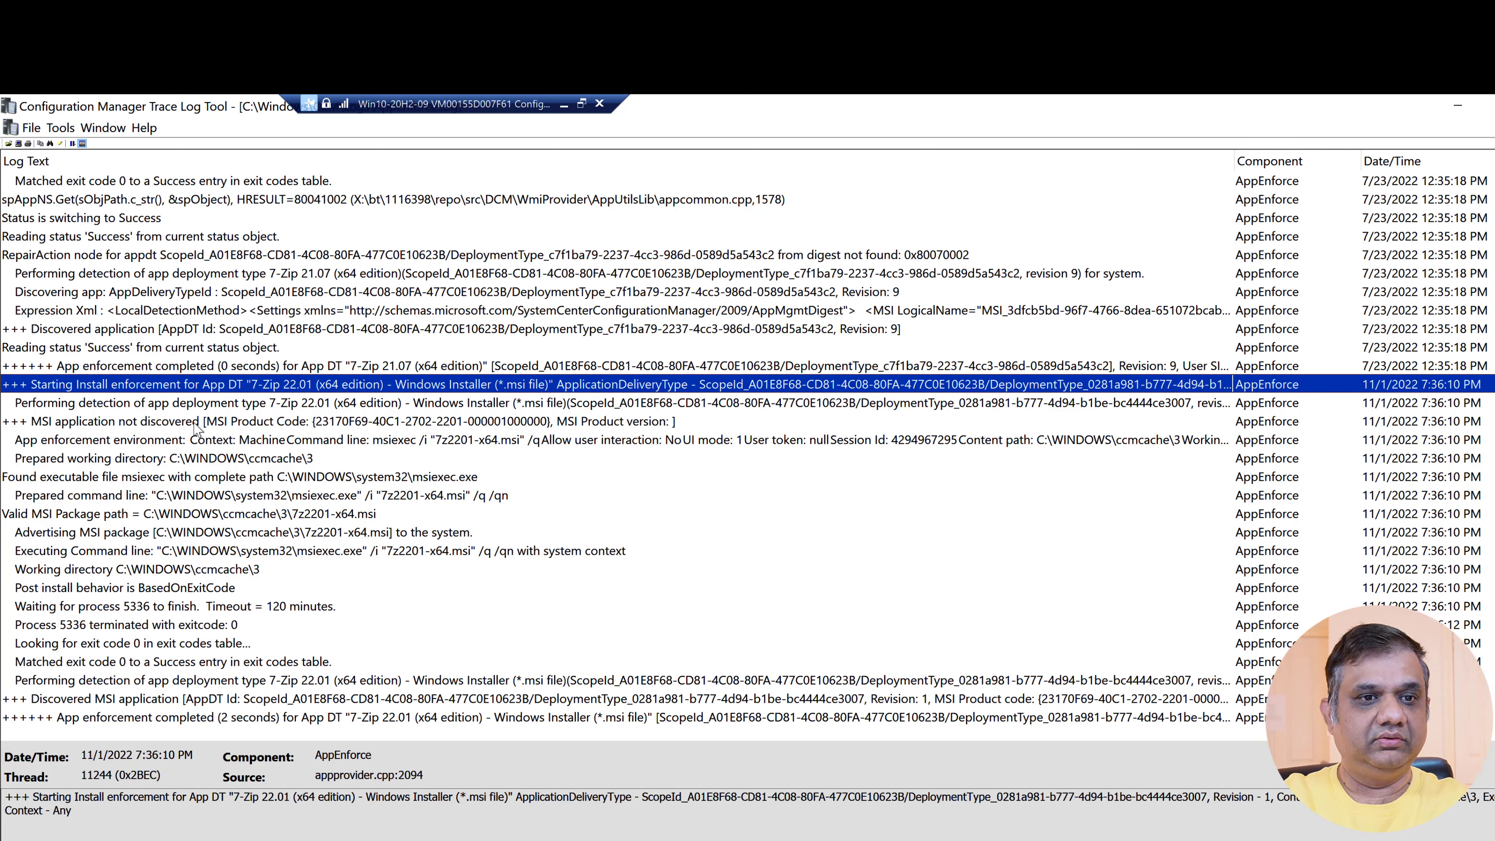
click(197, 406)
click(170, 423)
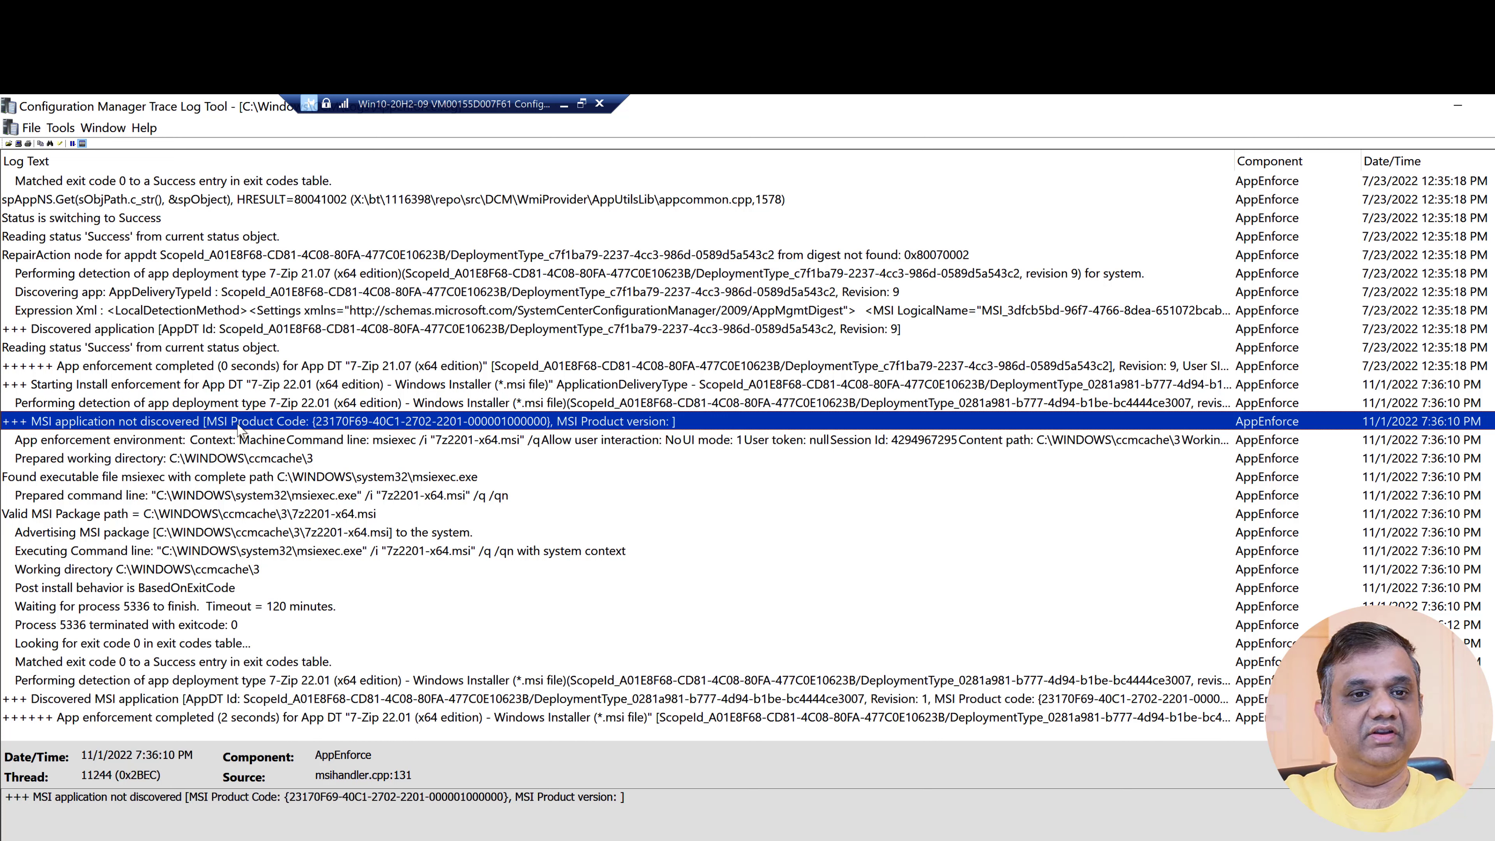
click(246, 444)
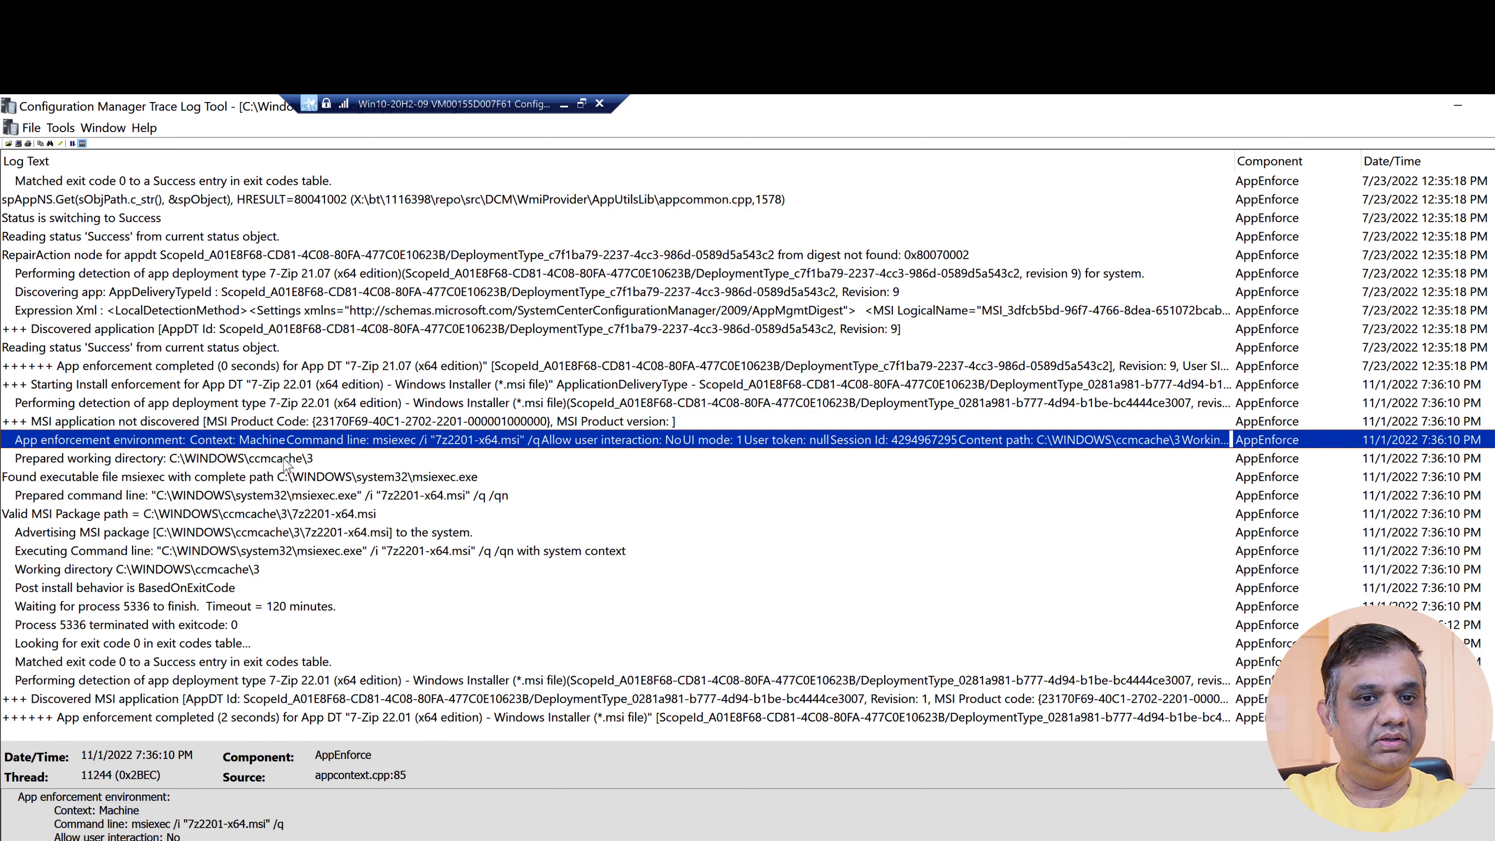
click(284, 458)
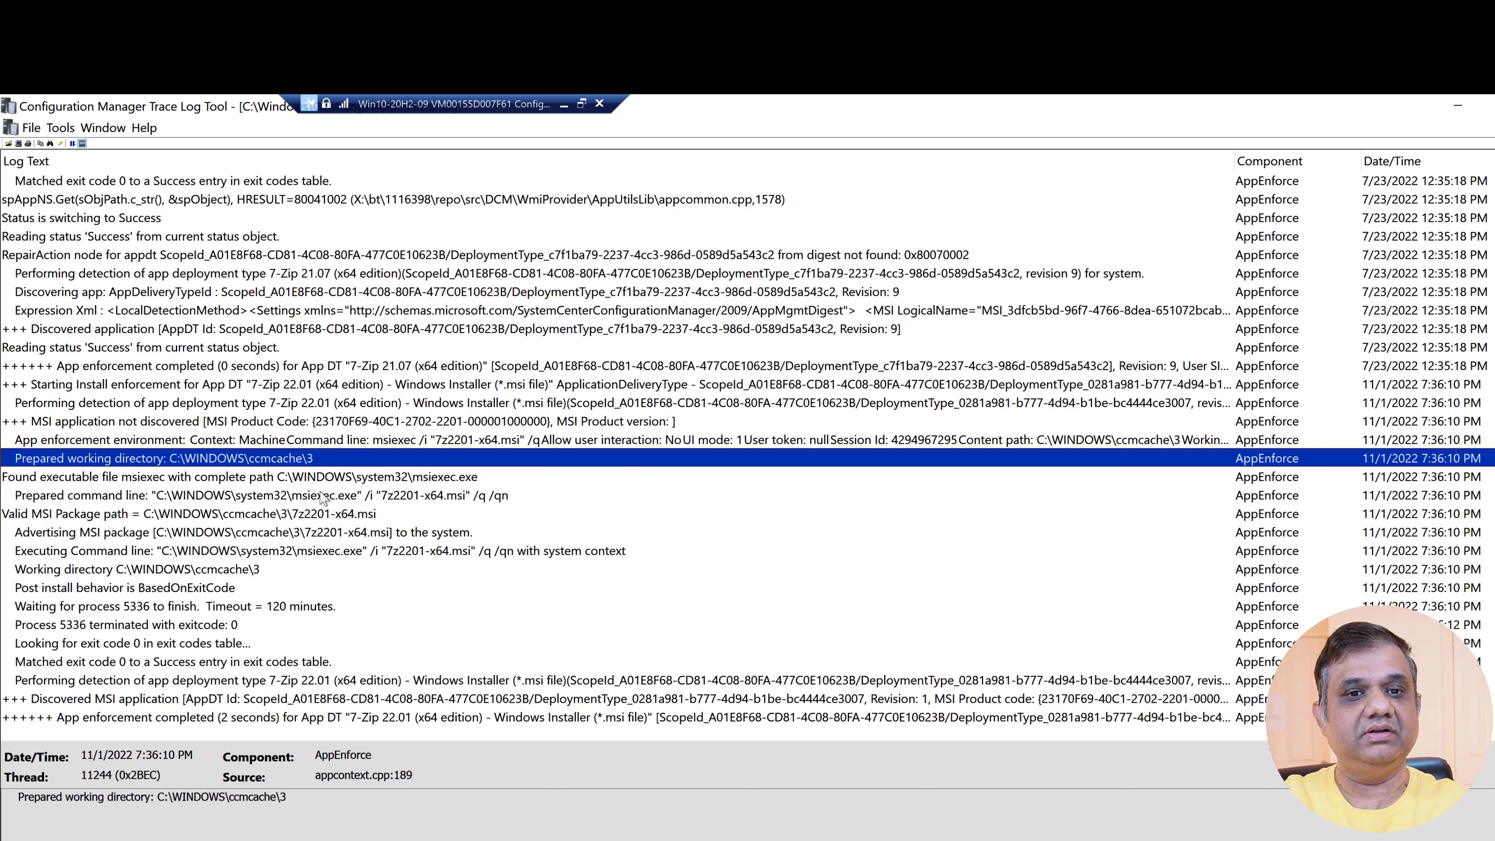
- Examine the AppEnforce entries for the prepared msiexec command line, MSI package path, command execution, exit code lookup and post-install discovery
click(335, 499)
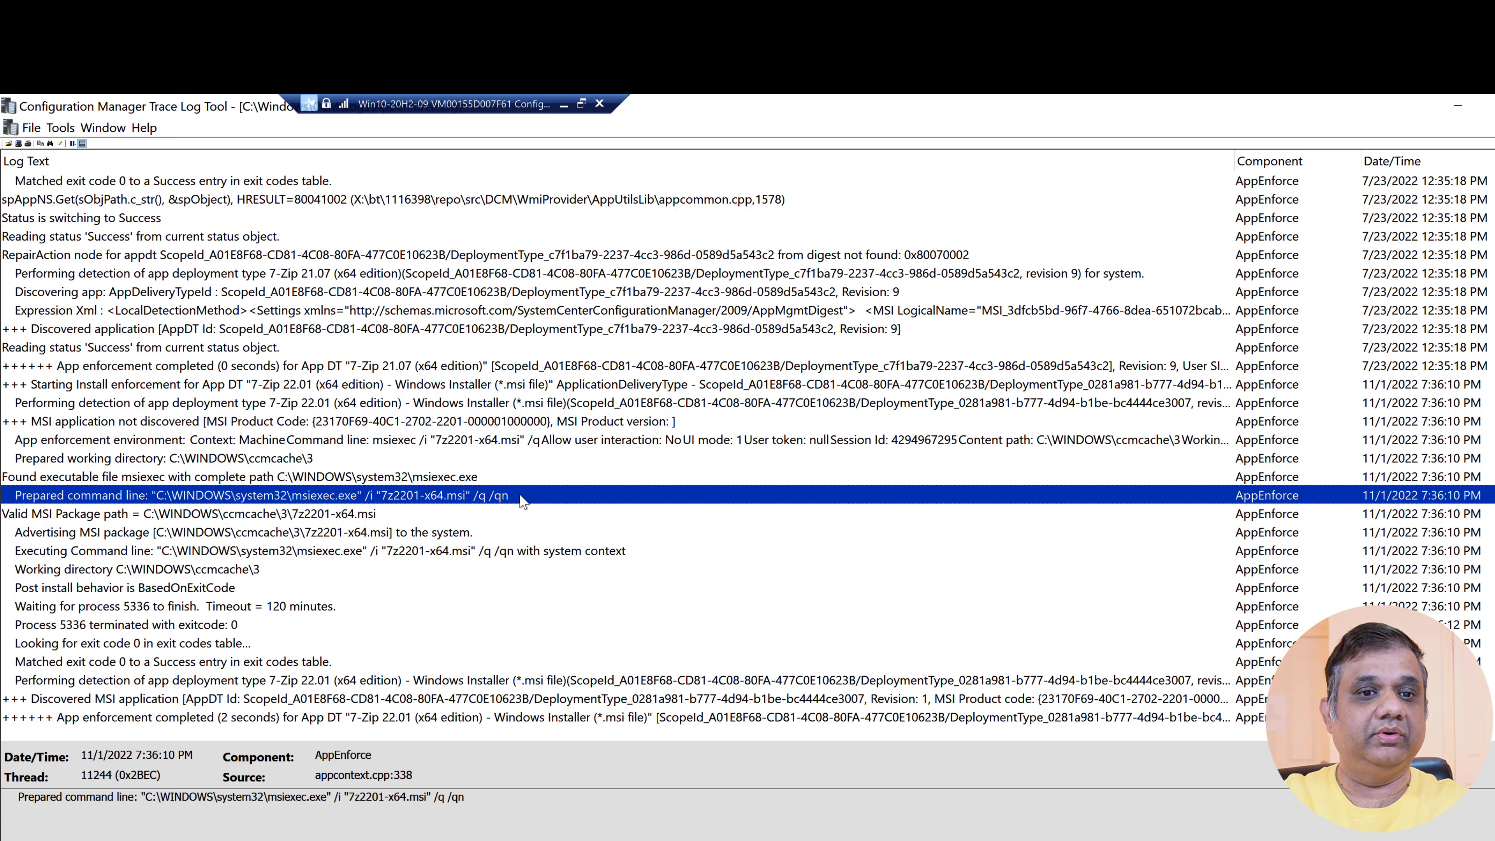
click(277, 516)
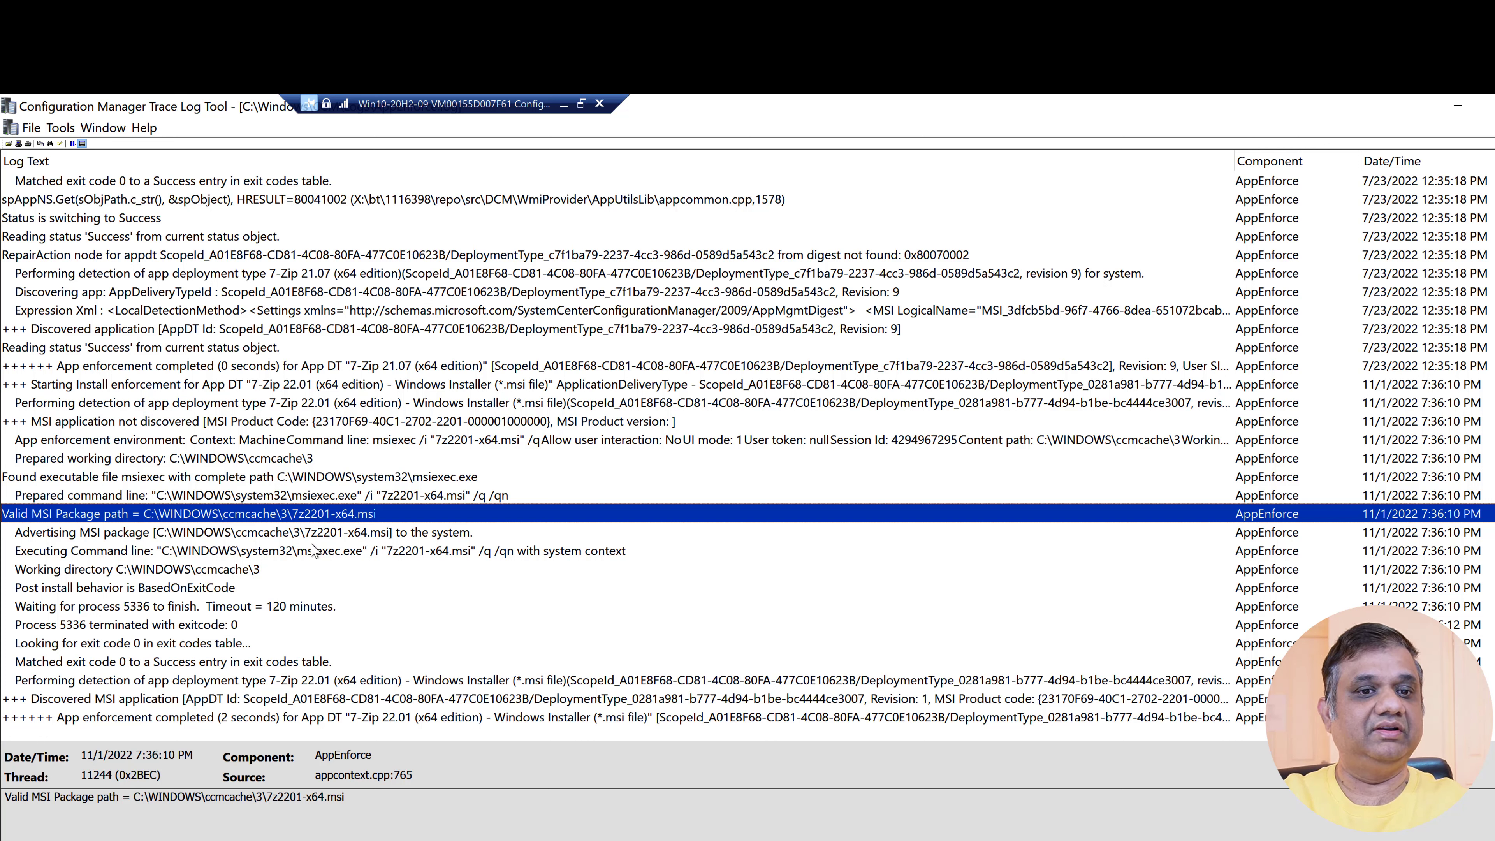
click(287, 551)
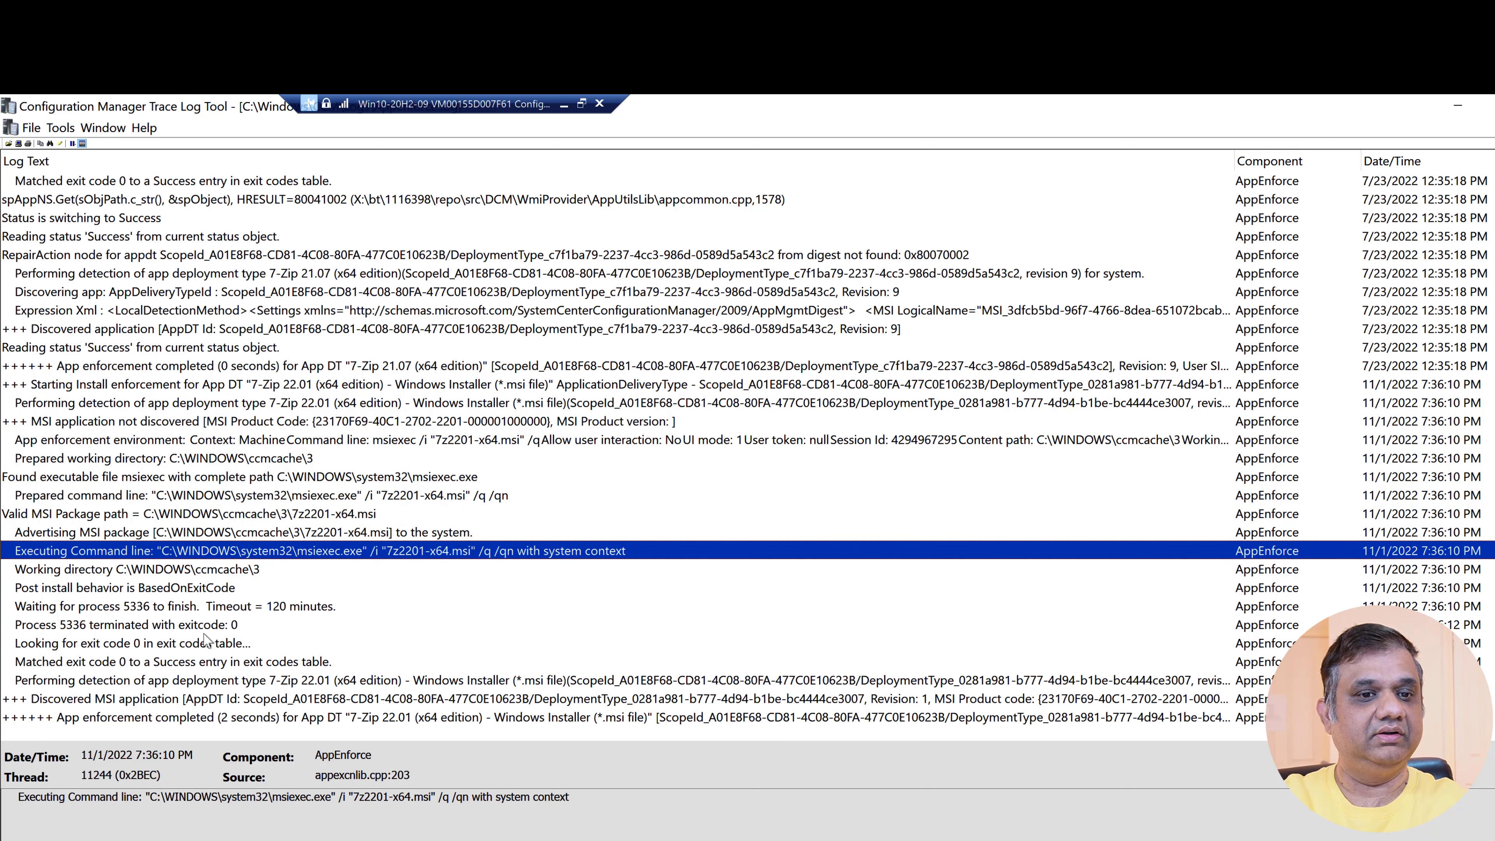
click(201, 644)
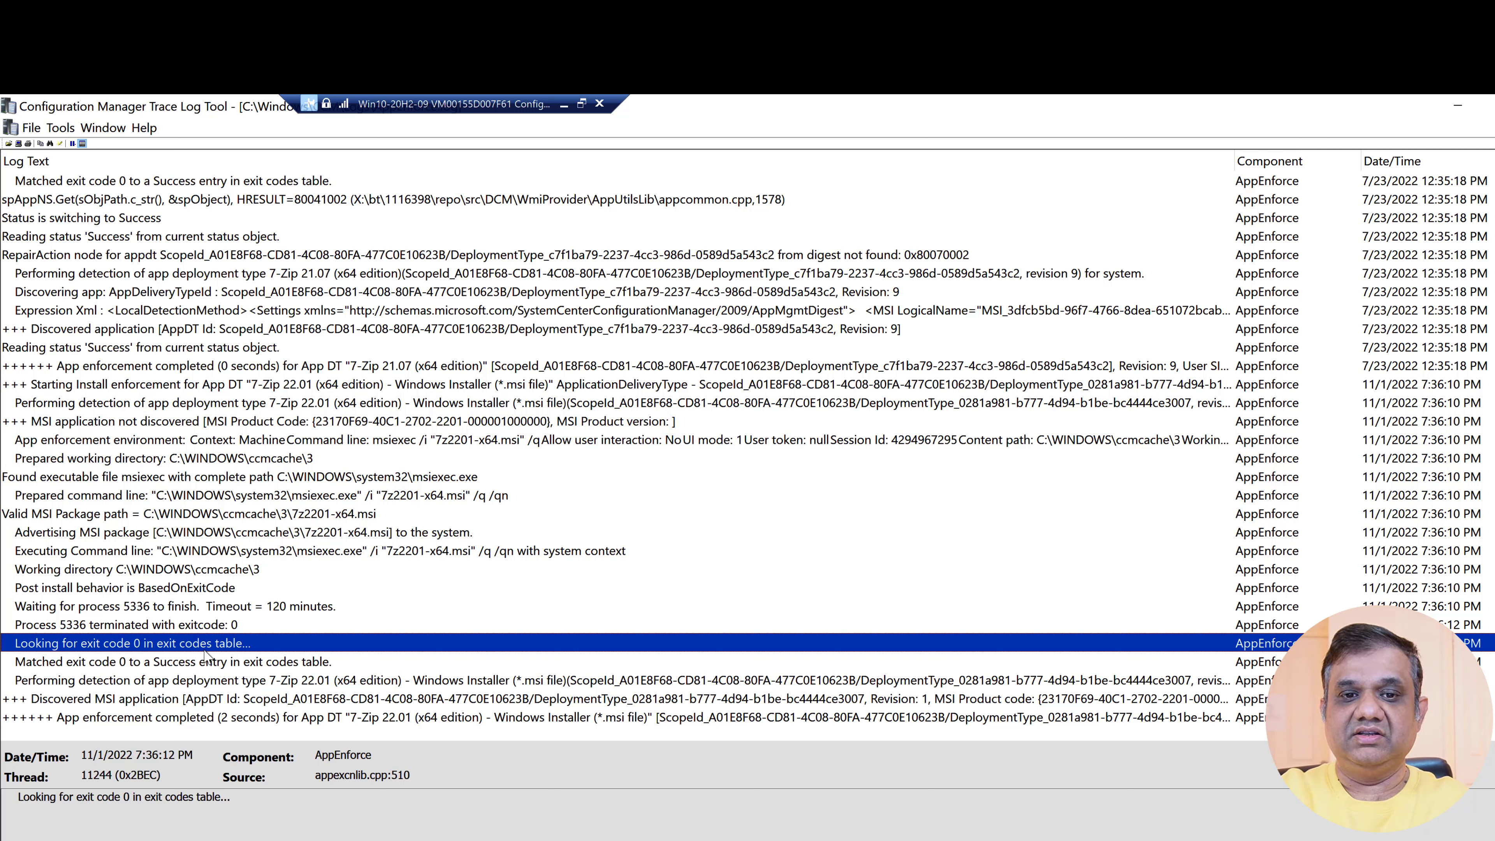
click(82, 703)
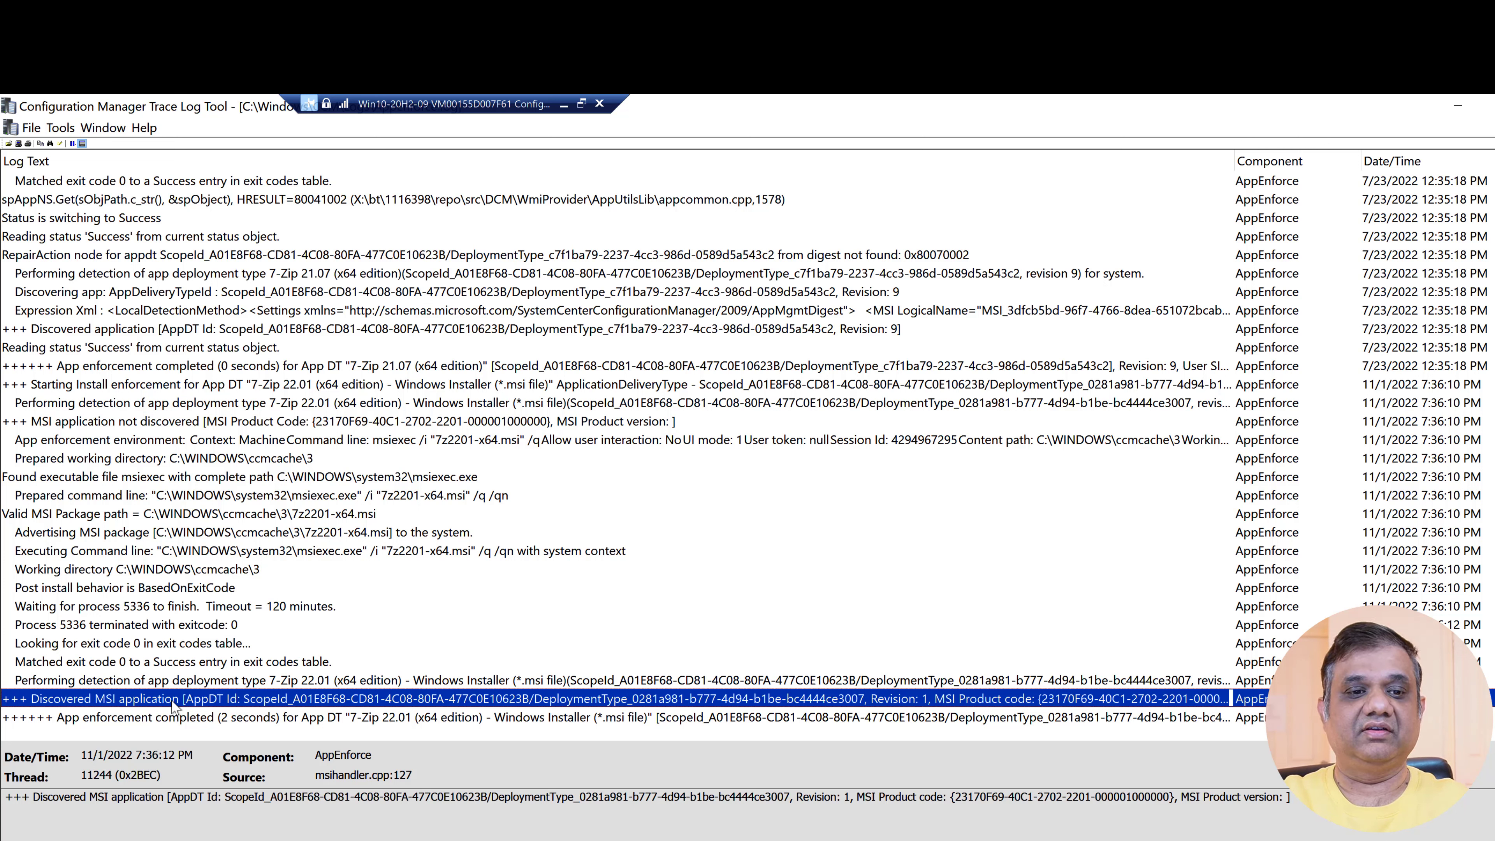
- Switch back to the Logs folder and open the AppDiscovery log
key(alt+Tab)
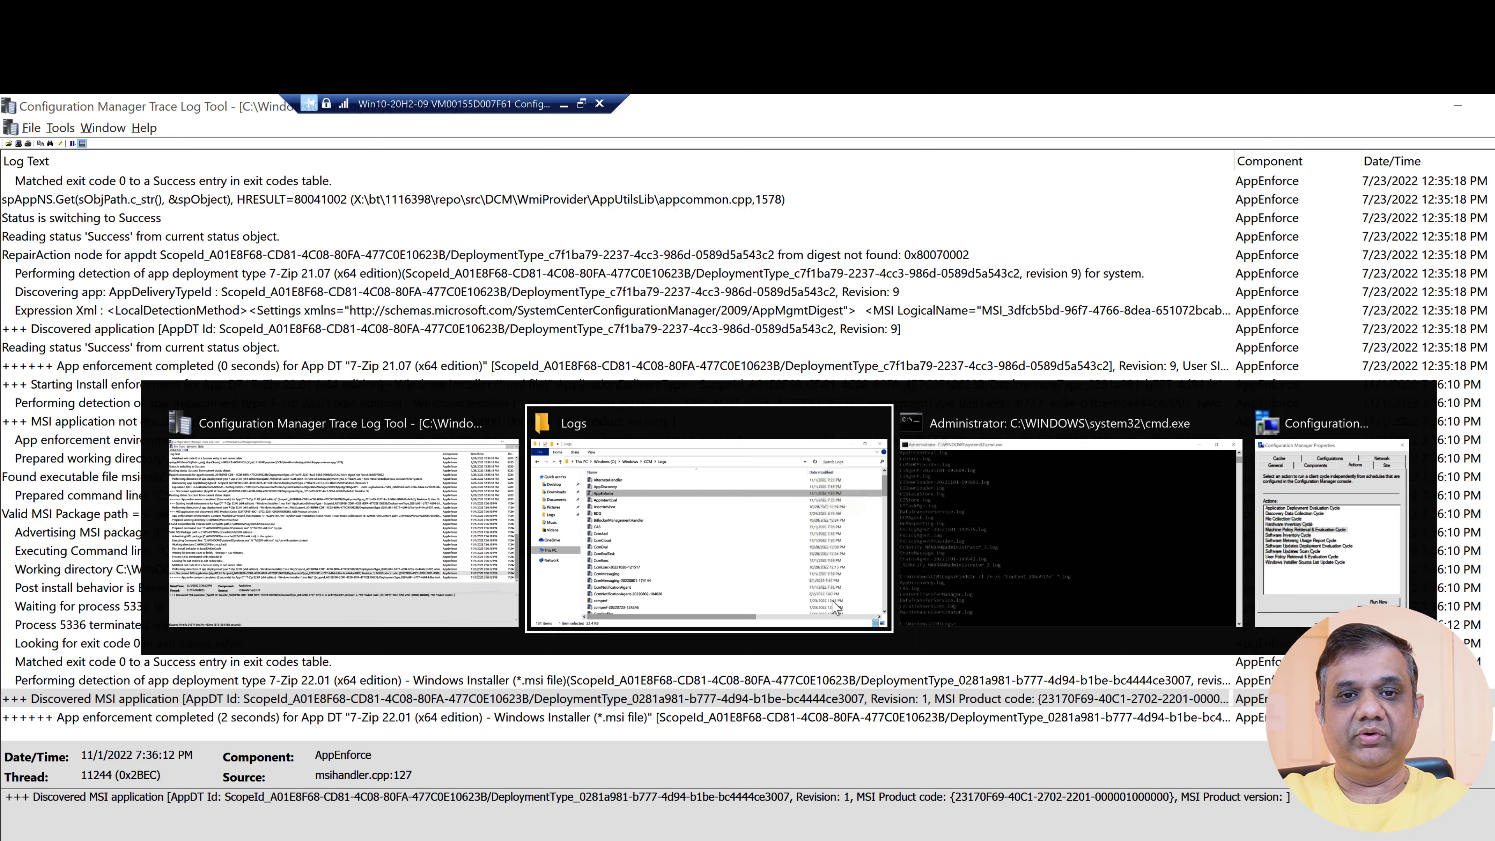
key(alt+Tab)
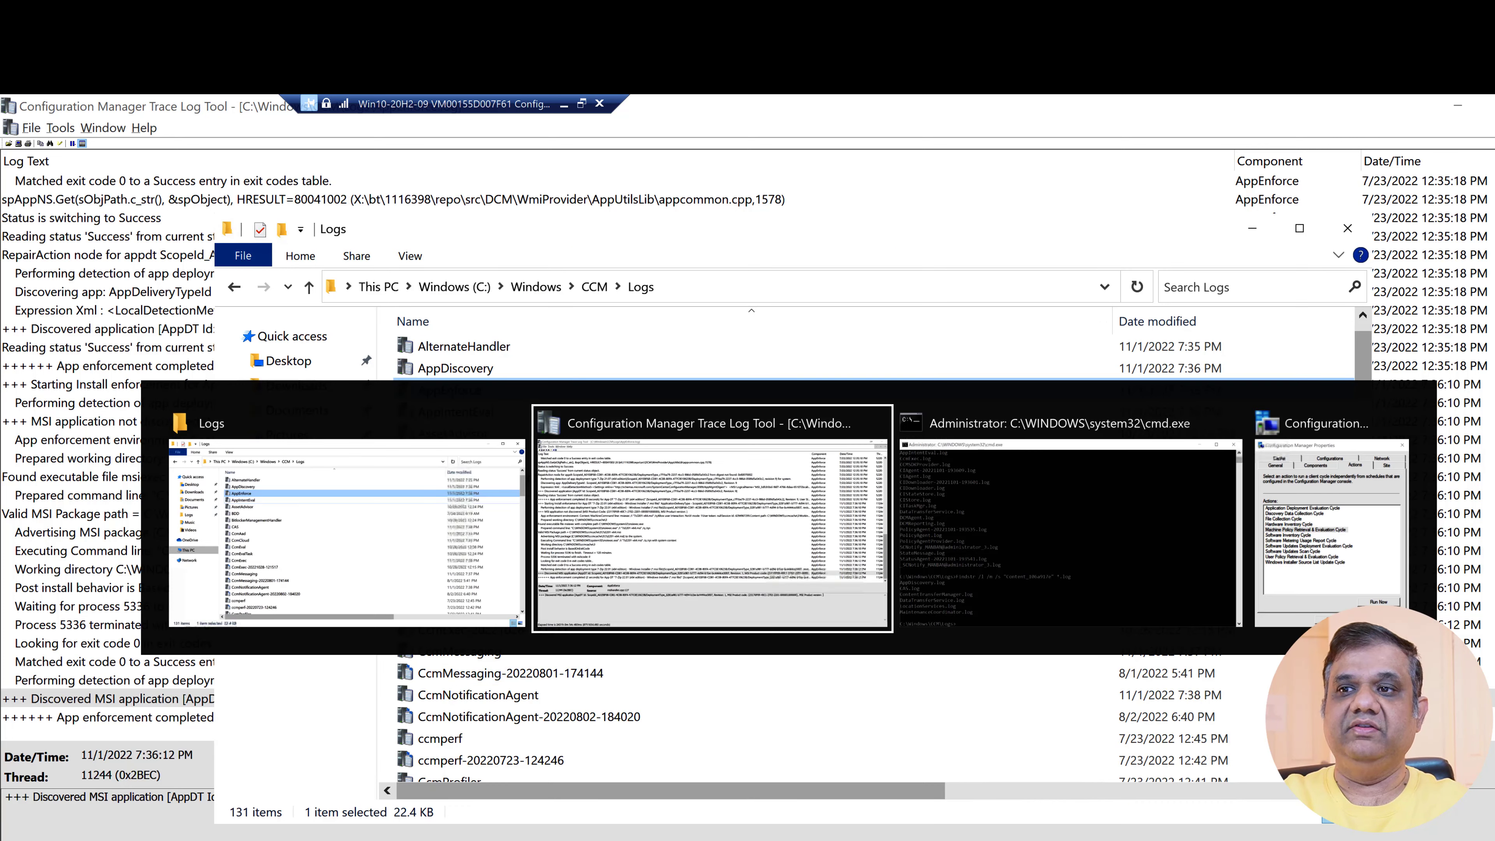
key(alt+Tab)
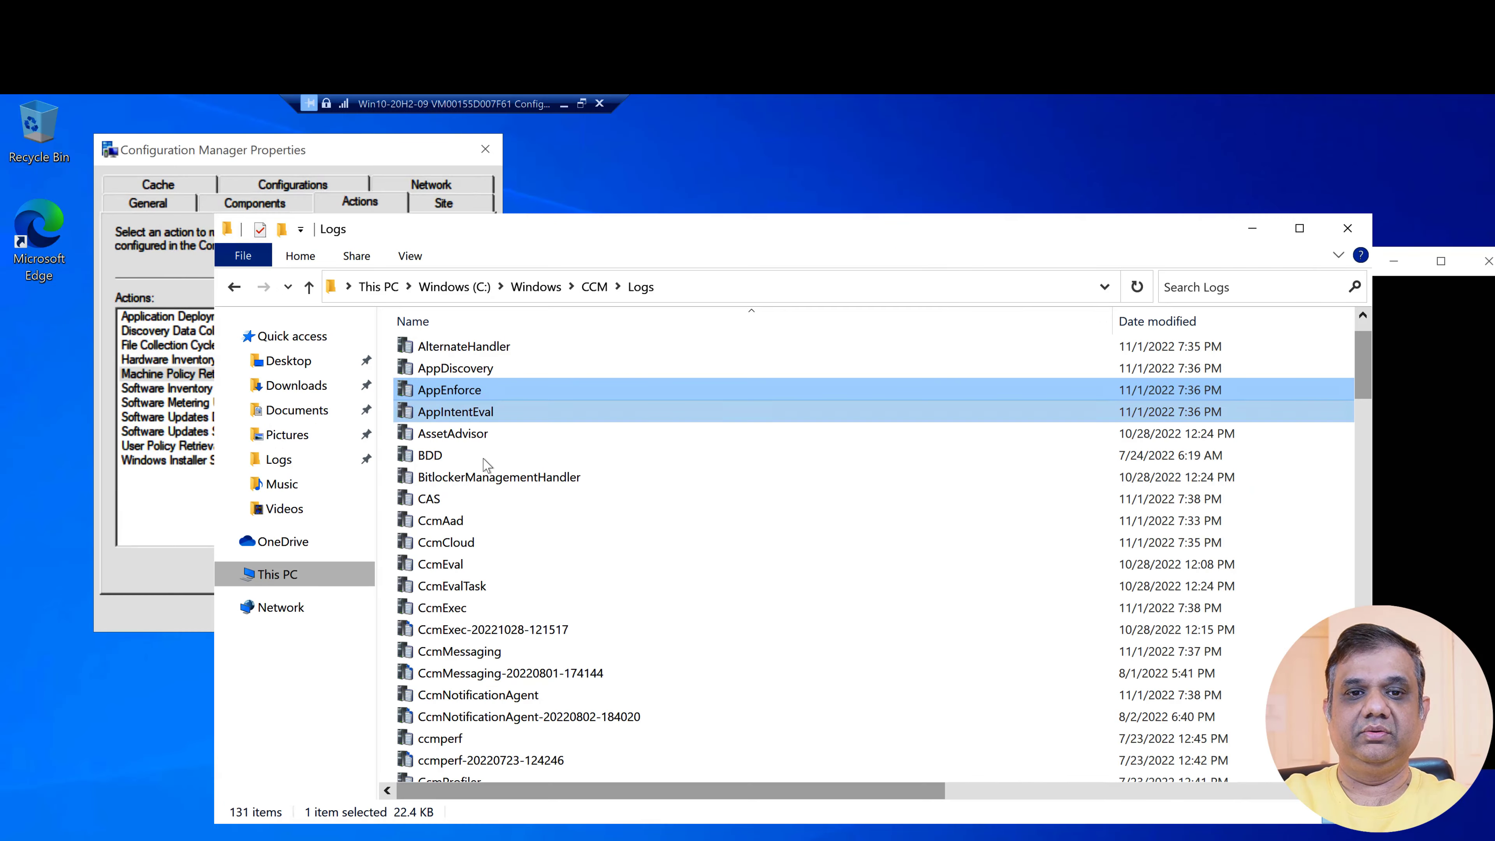
double_click(460, 371)
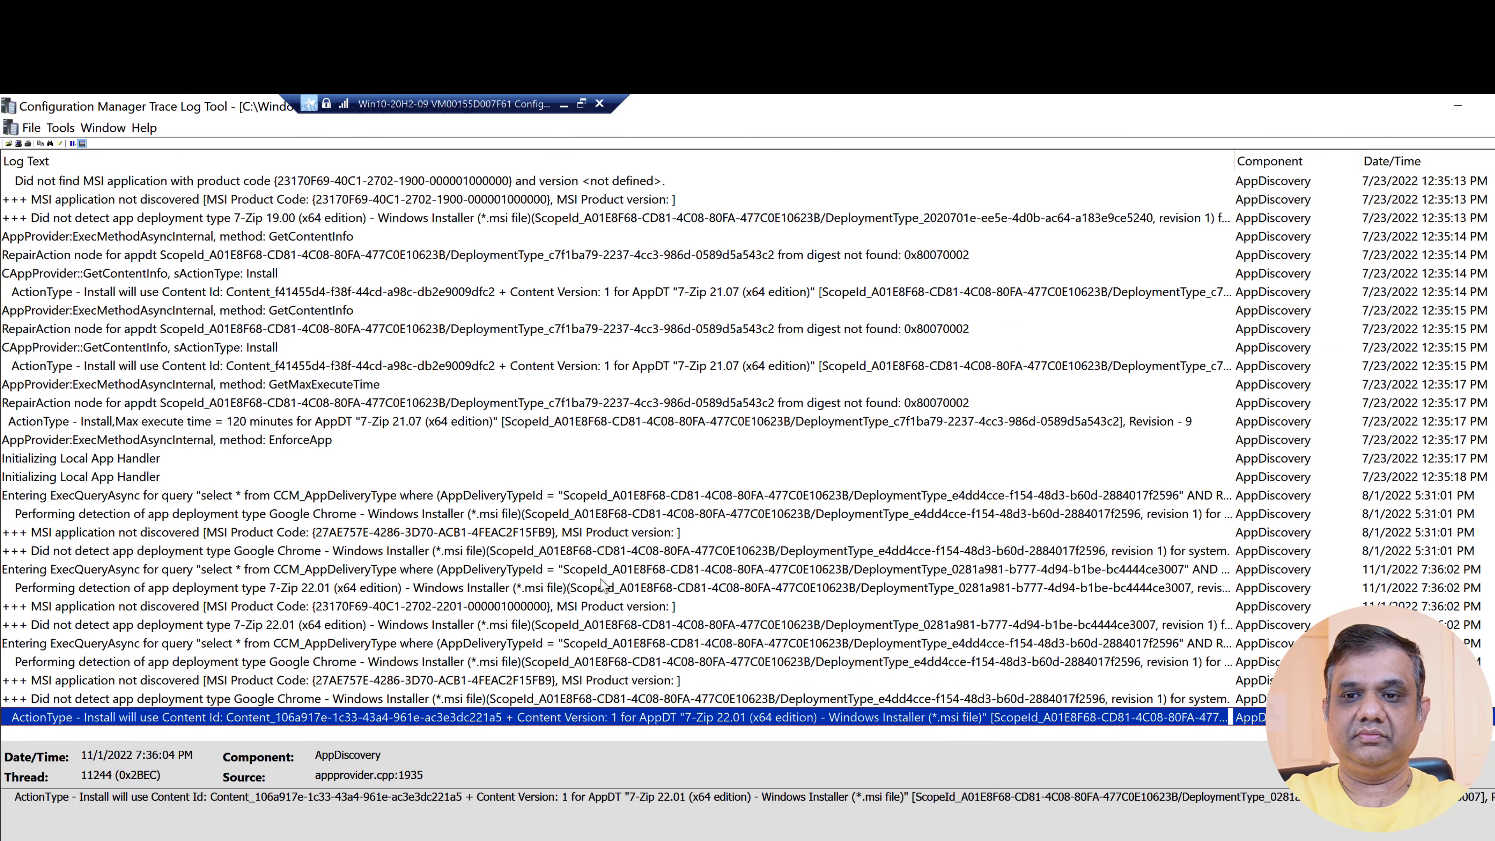
- Examine the Google Chrome and 7-Zip 22.01 detection entries in the AppDiscovery log, and close the log
click(546, 498)
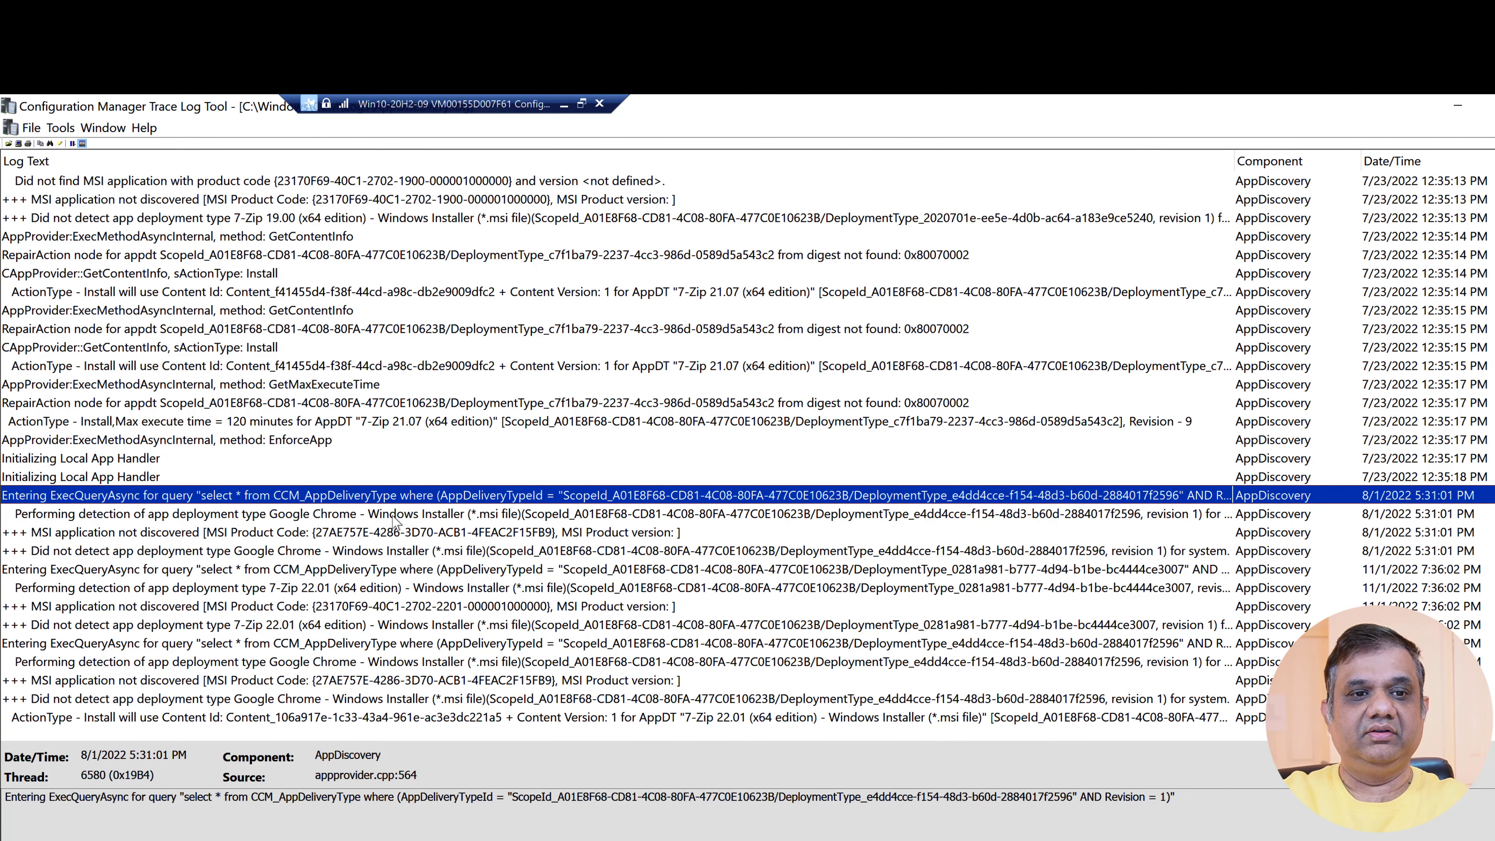
click(182, 537)
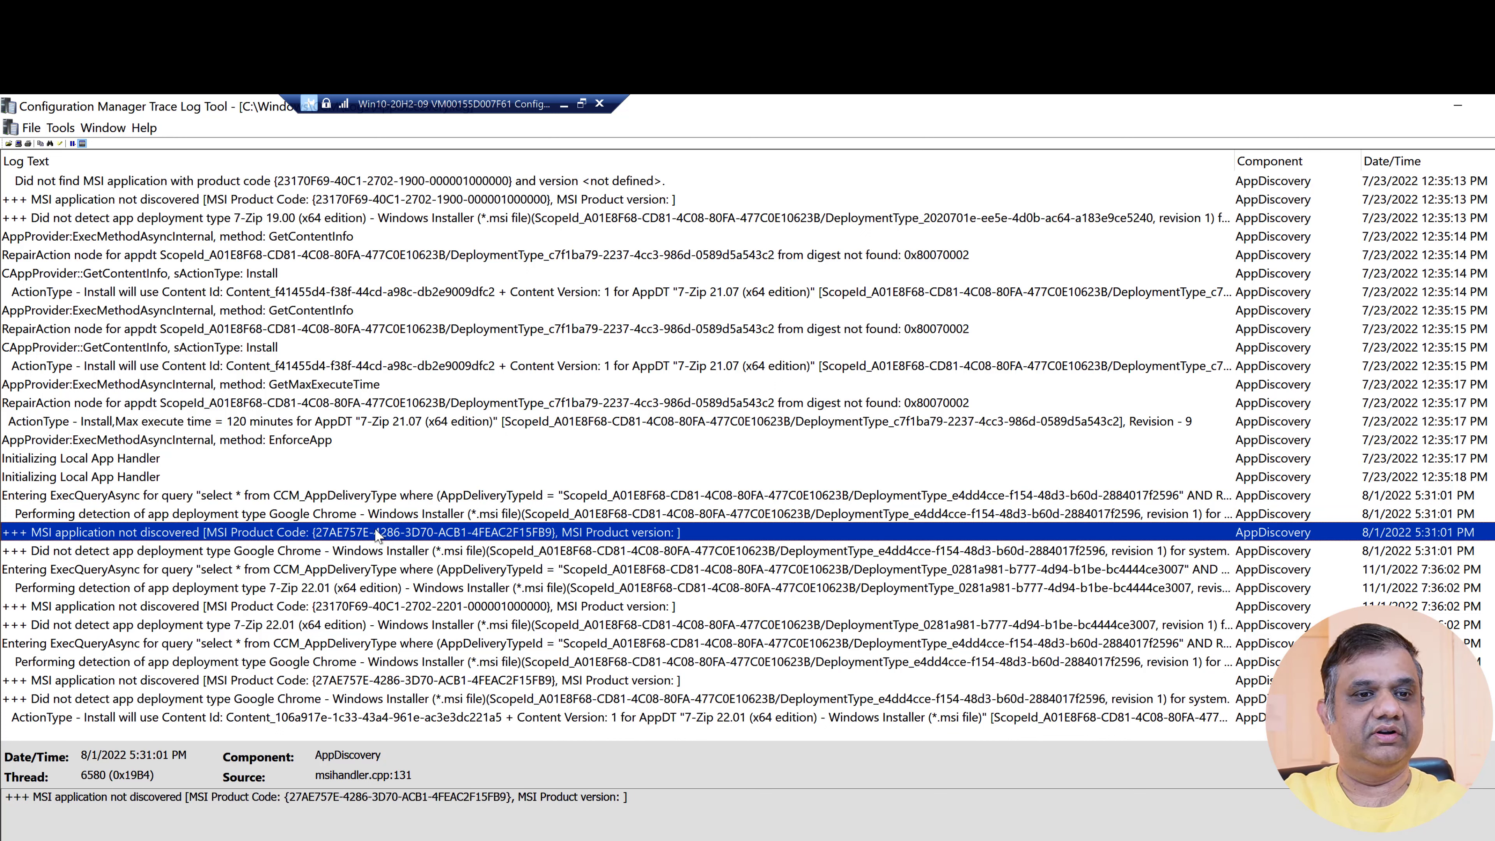
click(236, 608)
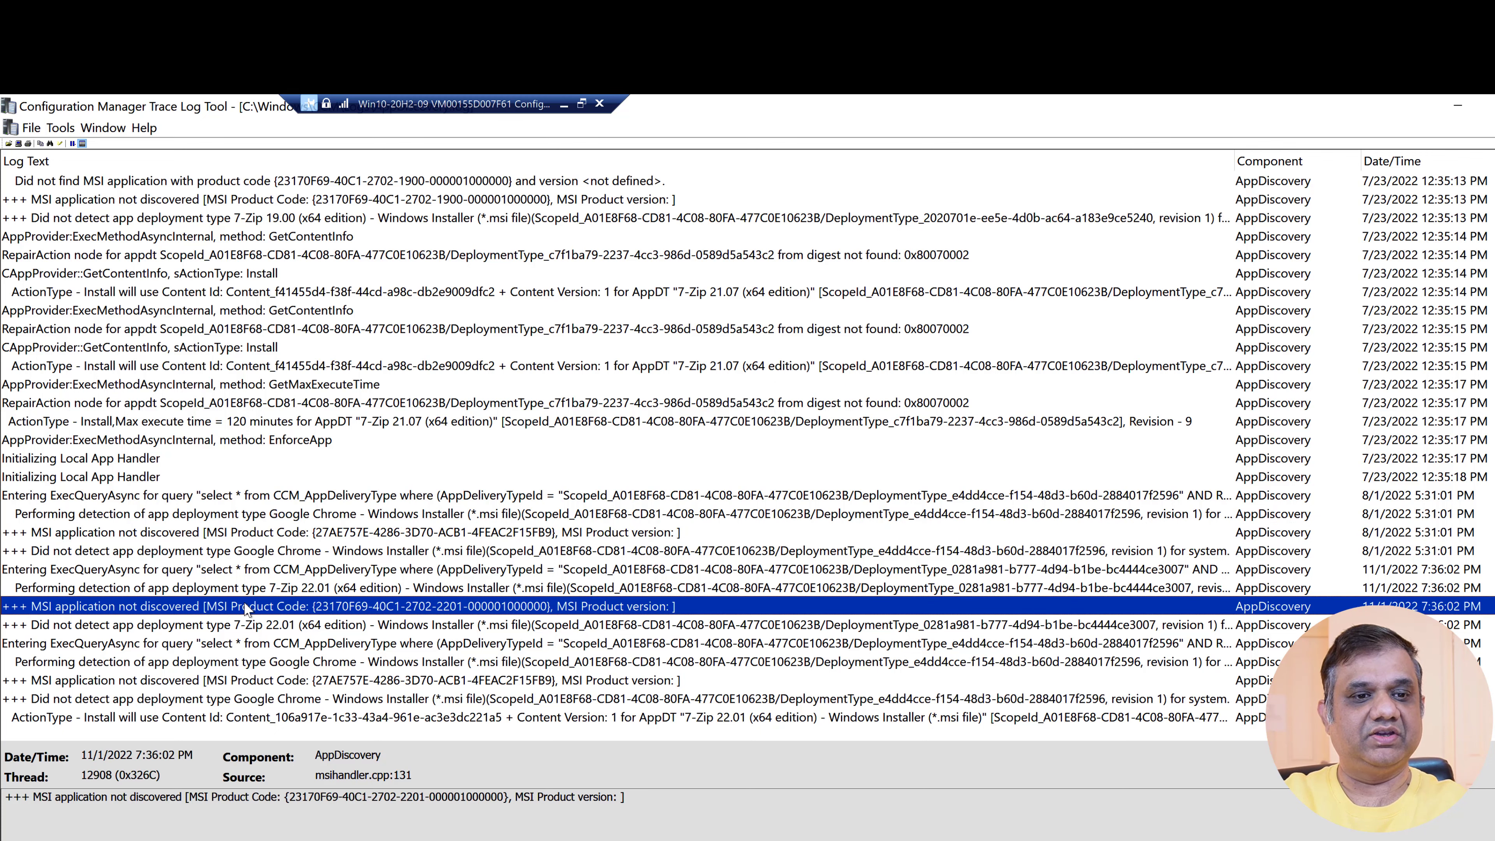
click(148, 628)
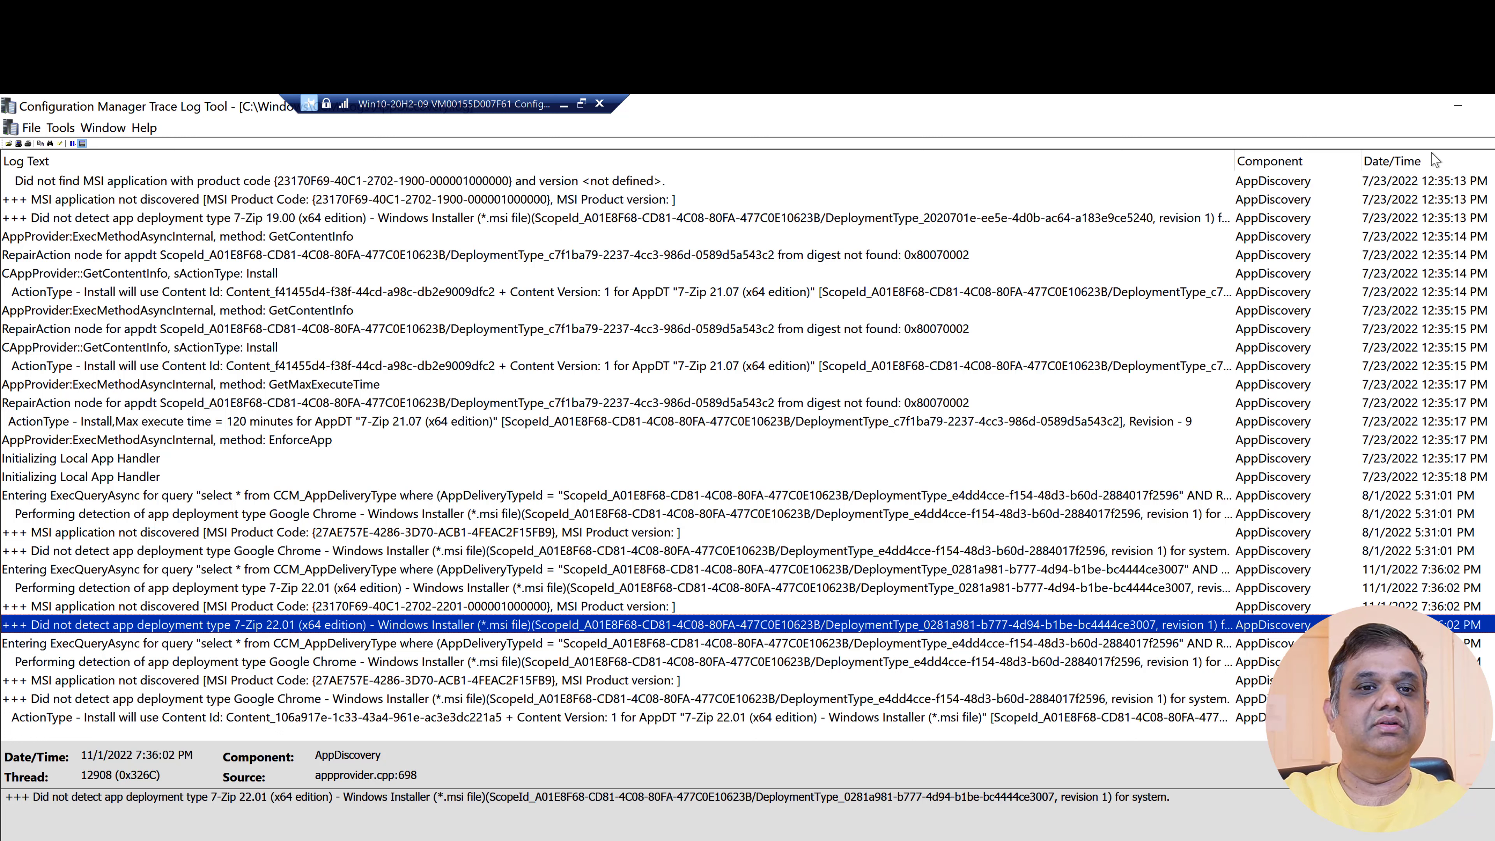
click(1494, 105)
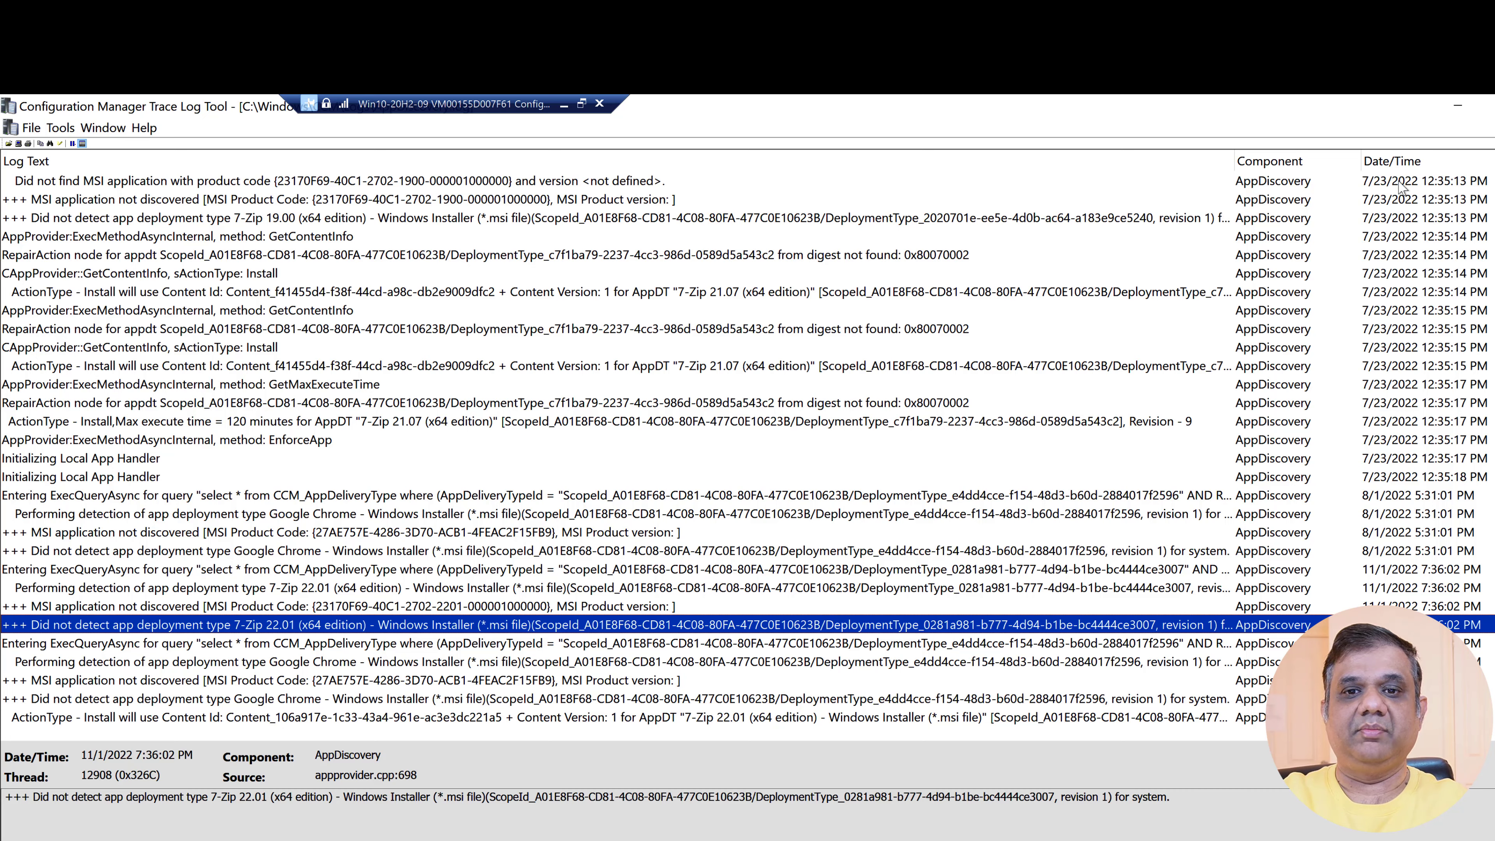
- Open the AppIntentEval log maximized and compare the 7-Zip 22.01 deployment type's state entries from both application policy evaluations
double_click(458, 411)
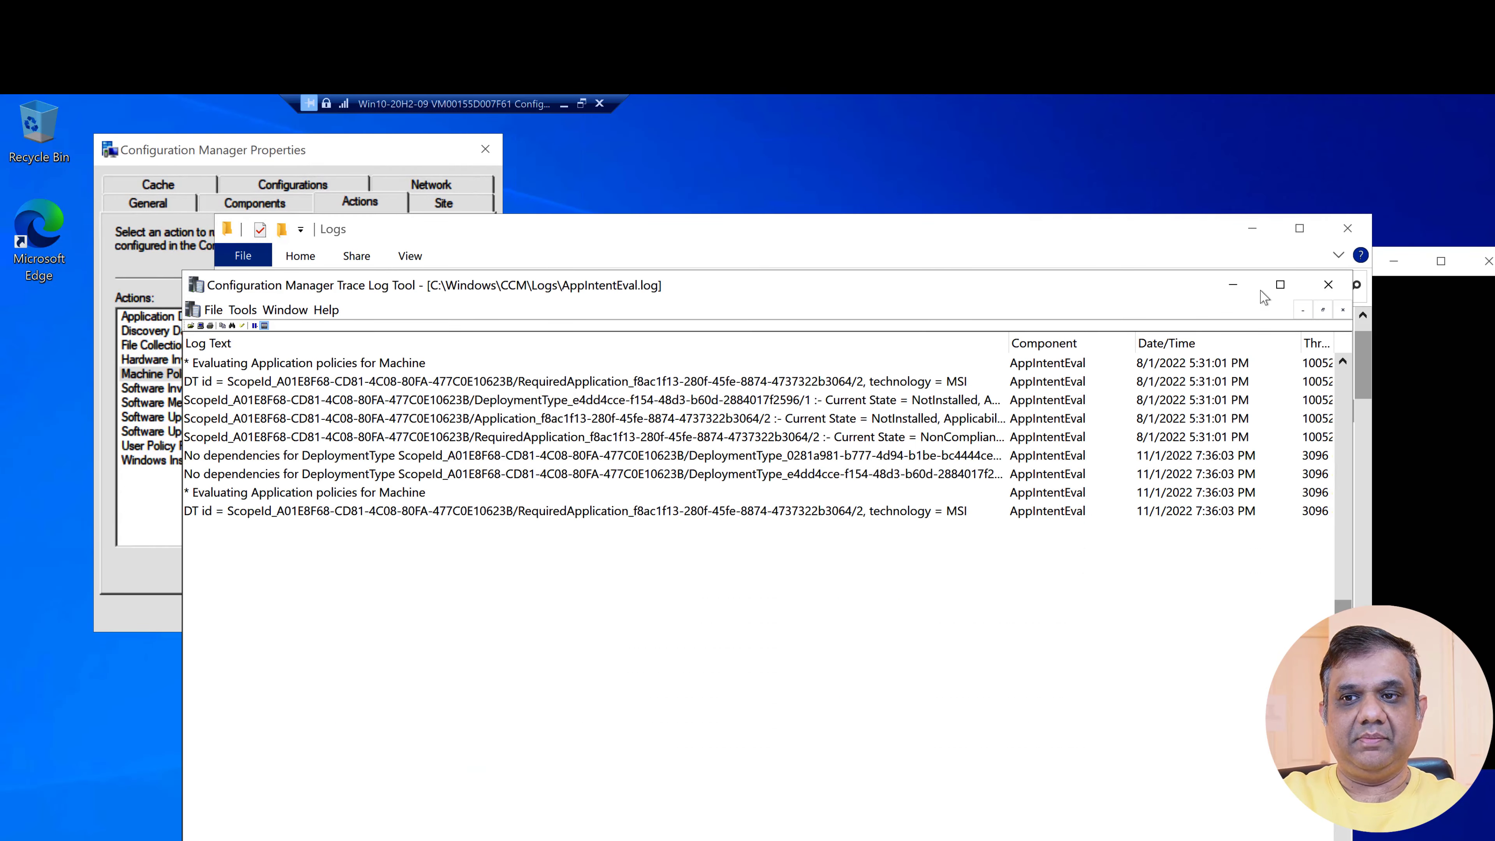
click(1280, 289)
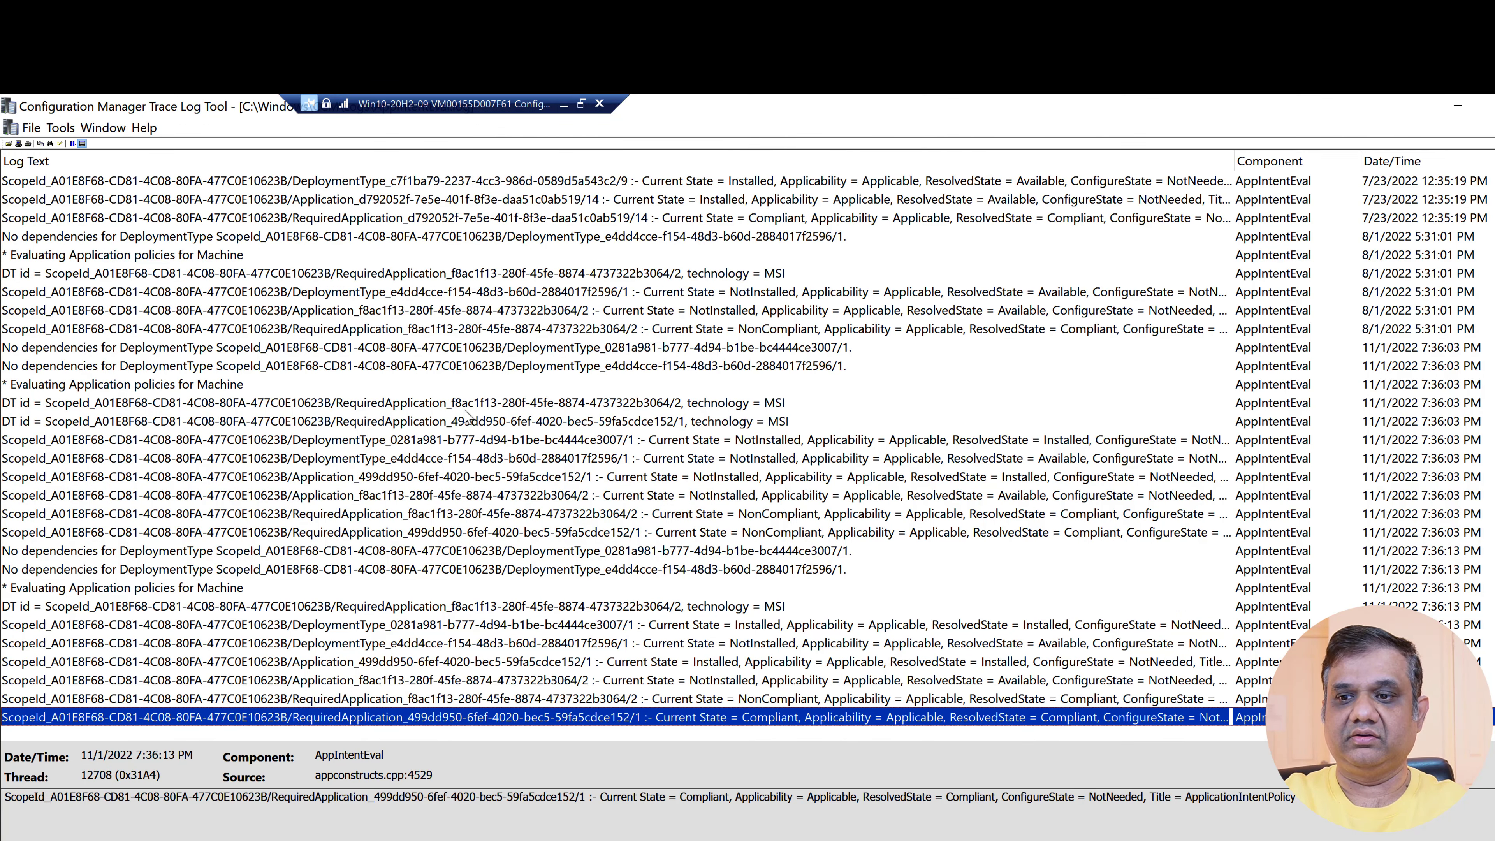
click(467, 388)
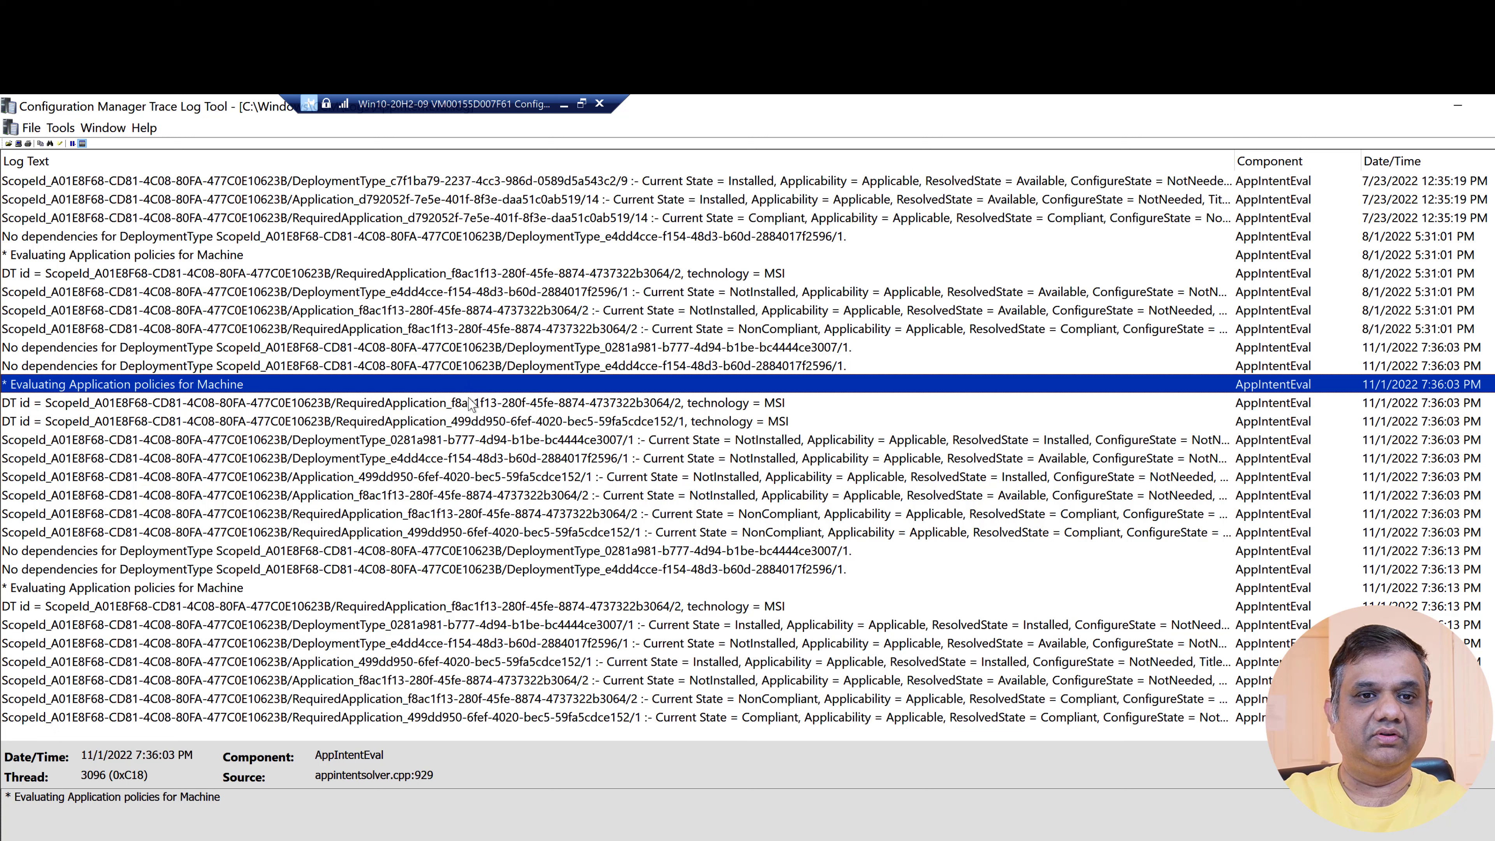
click(469, 402)
click(674, 443)
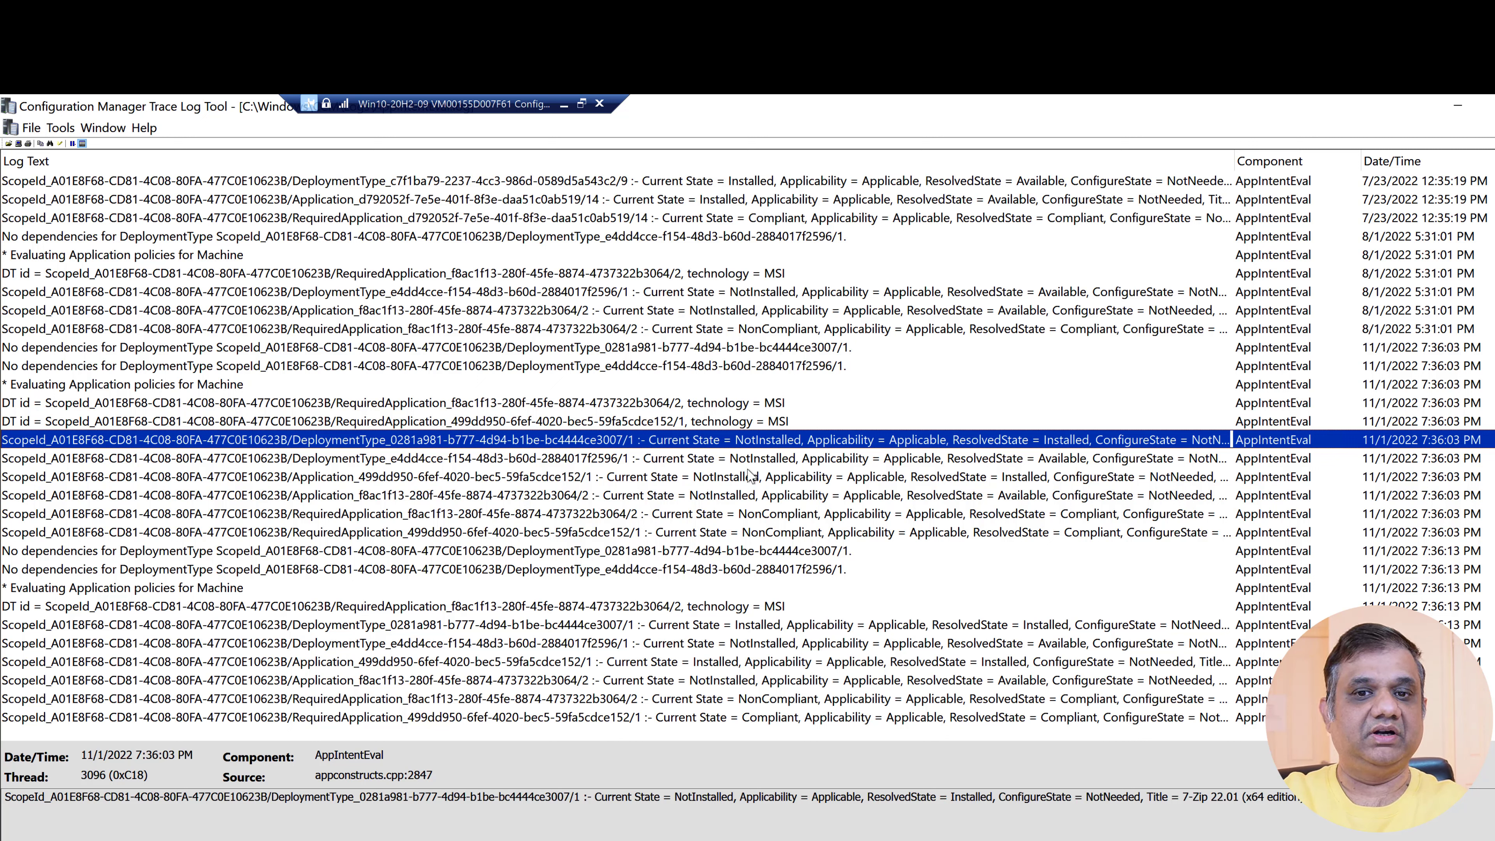
click(702, 628)
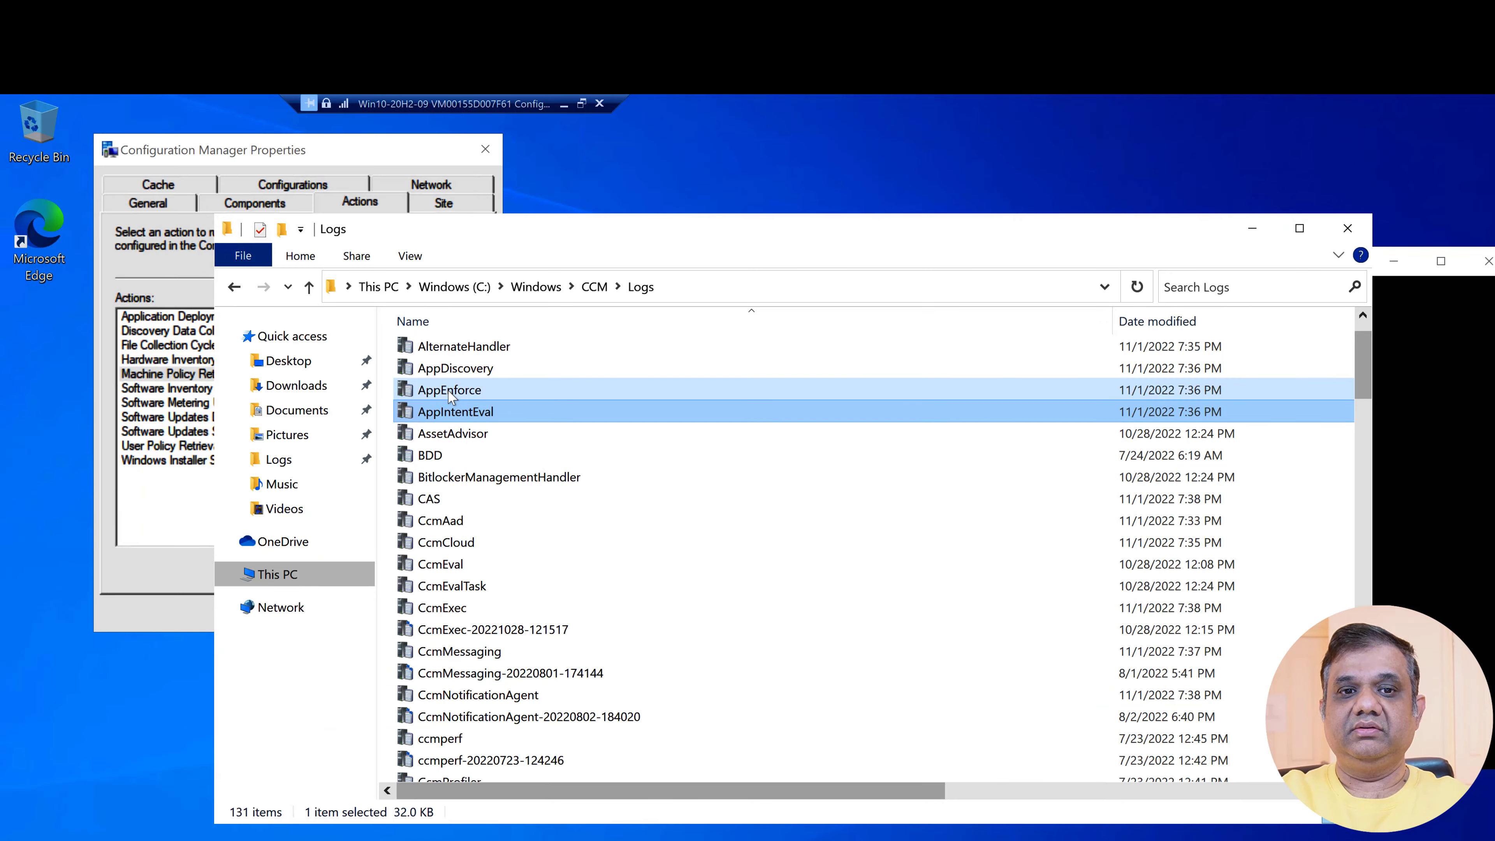
- Open the LocationServices log from the Logs folder for a brief look, and close it
click(449, 391)
key(l)
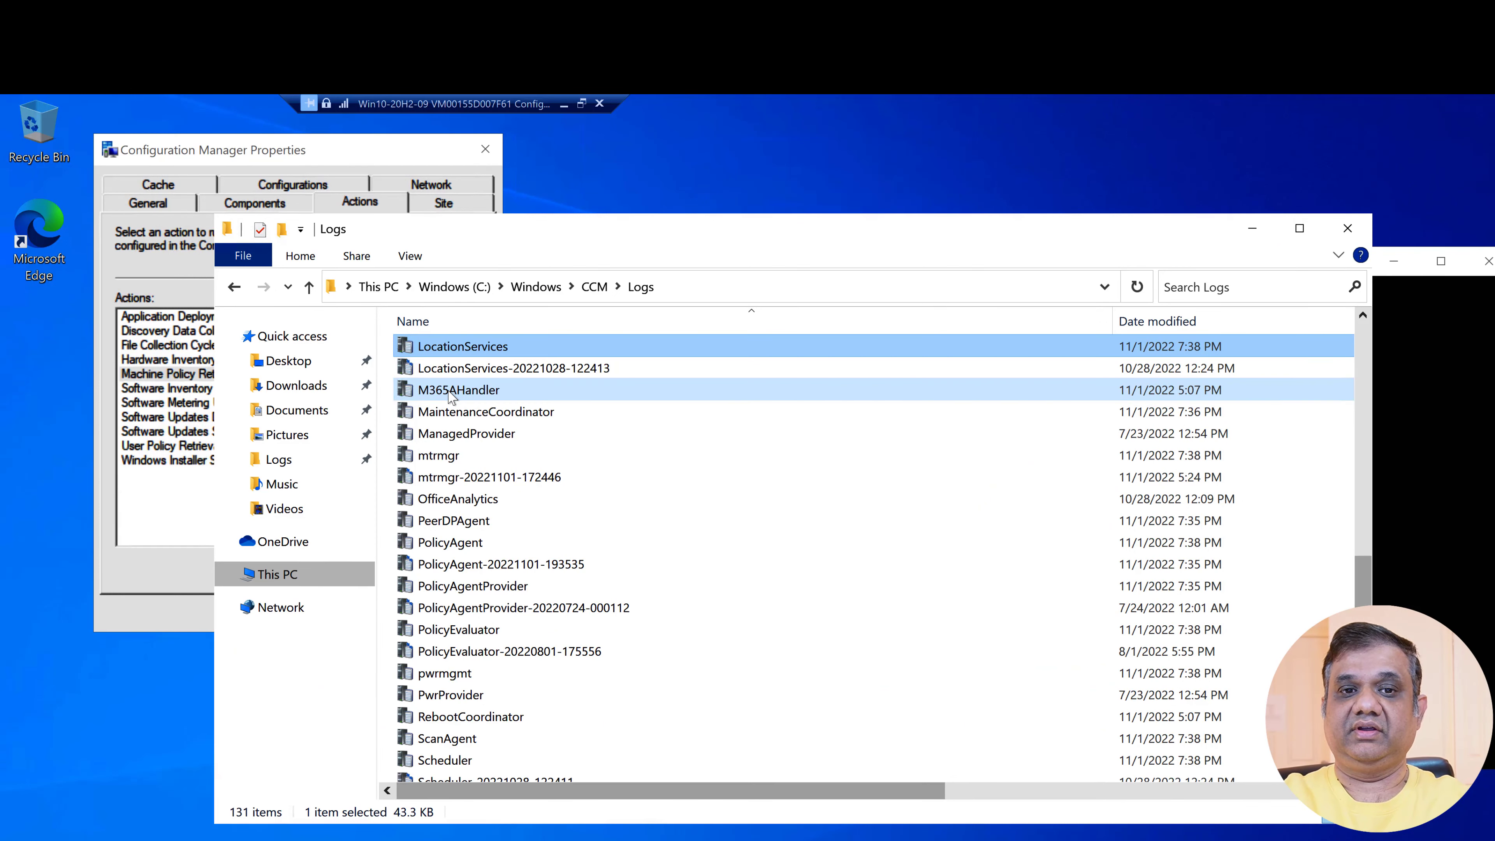
key(Return)
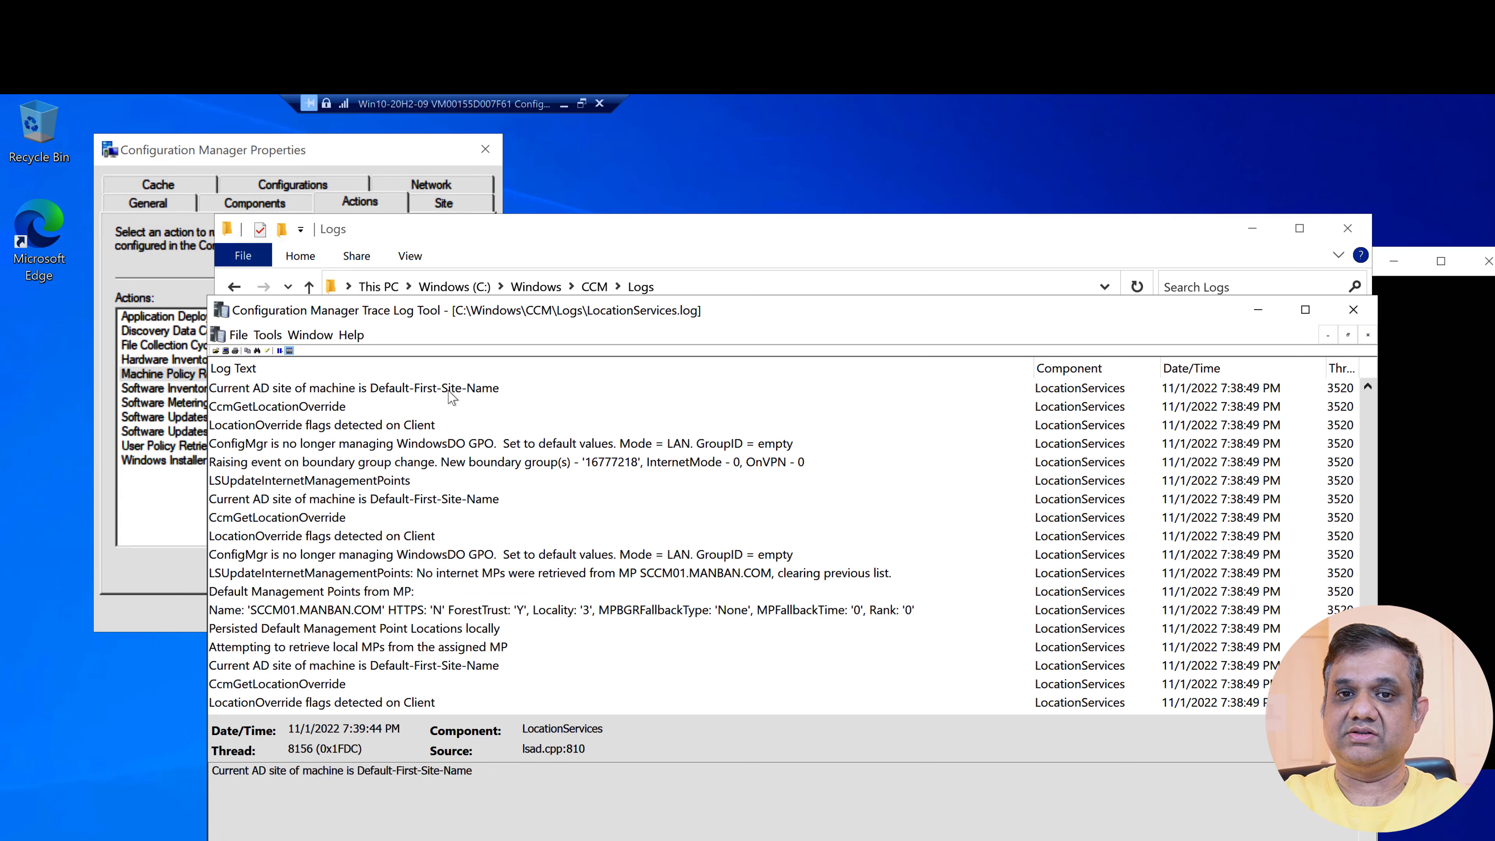
click(1353, 310)
- Open the ContentAccess log from the Logs folder
click(518, 434)
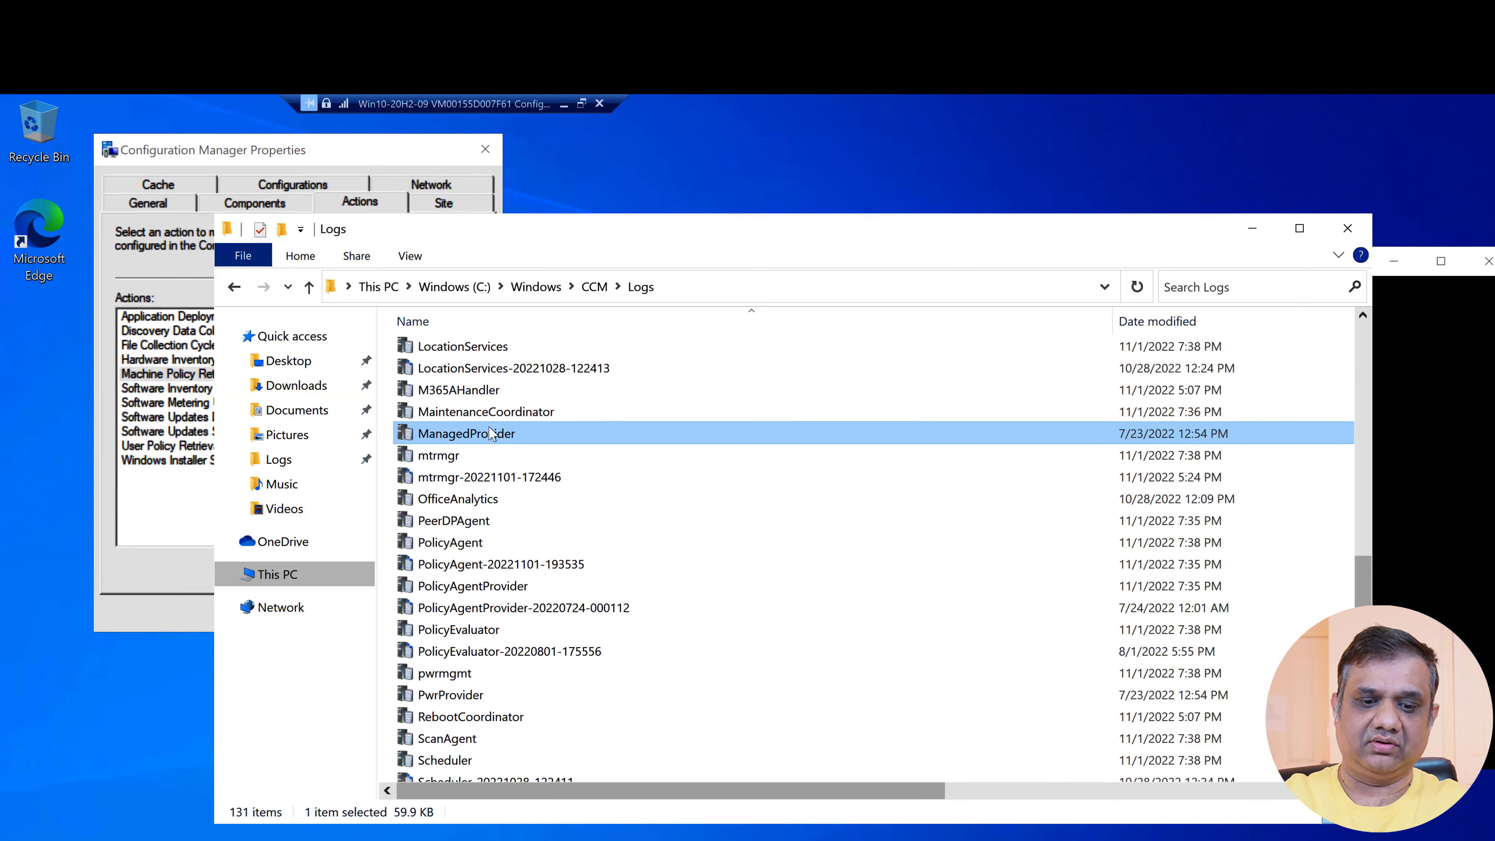
key(c)
key(Return)
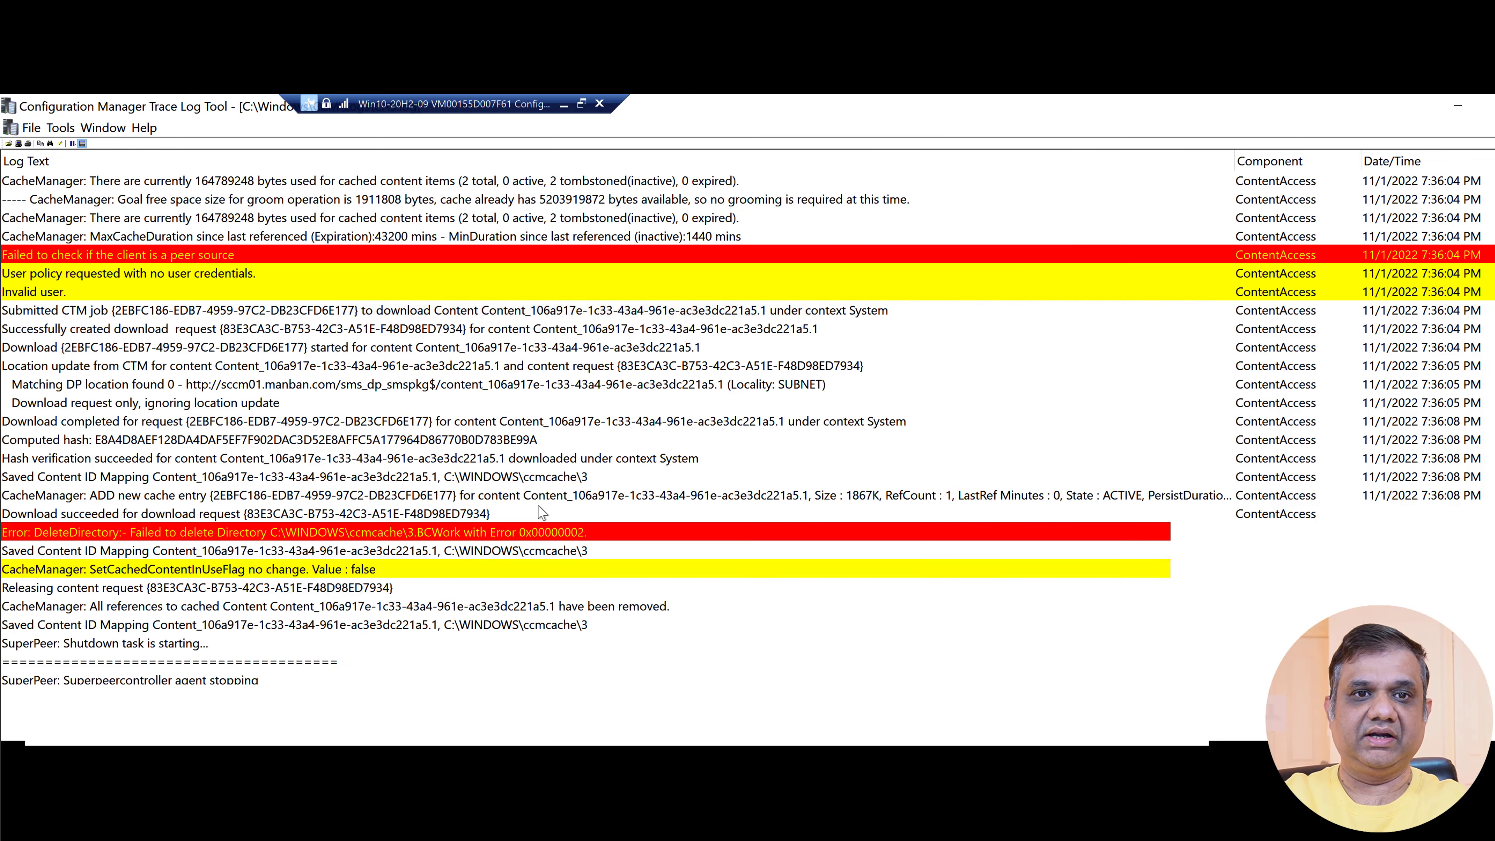
- Examine the ContentAccess log's SuperPeer configuration refresh entries and the received request for content Content_106a917e-1c33-43a4-961e-ac3e3dc221a5.1
scroll(542, 513, up, 6)
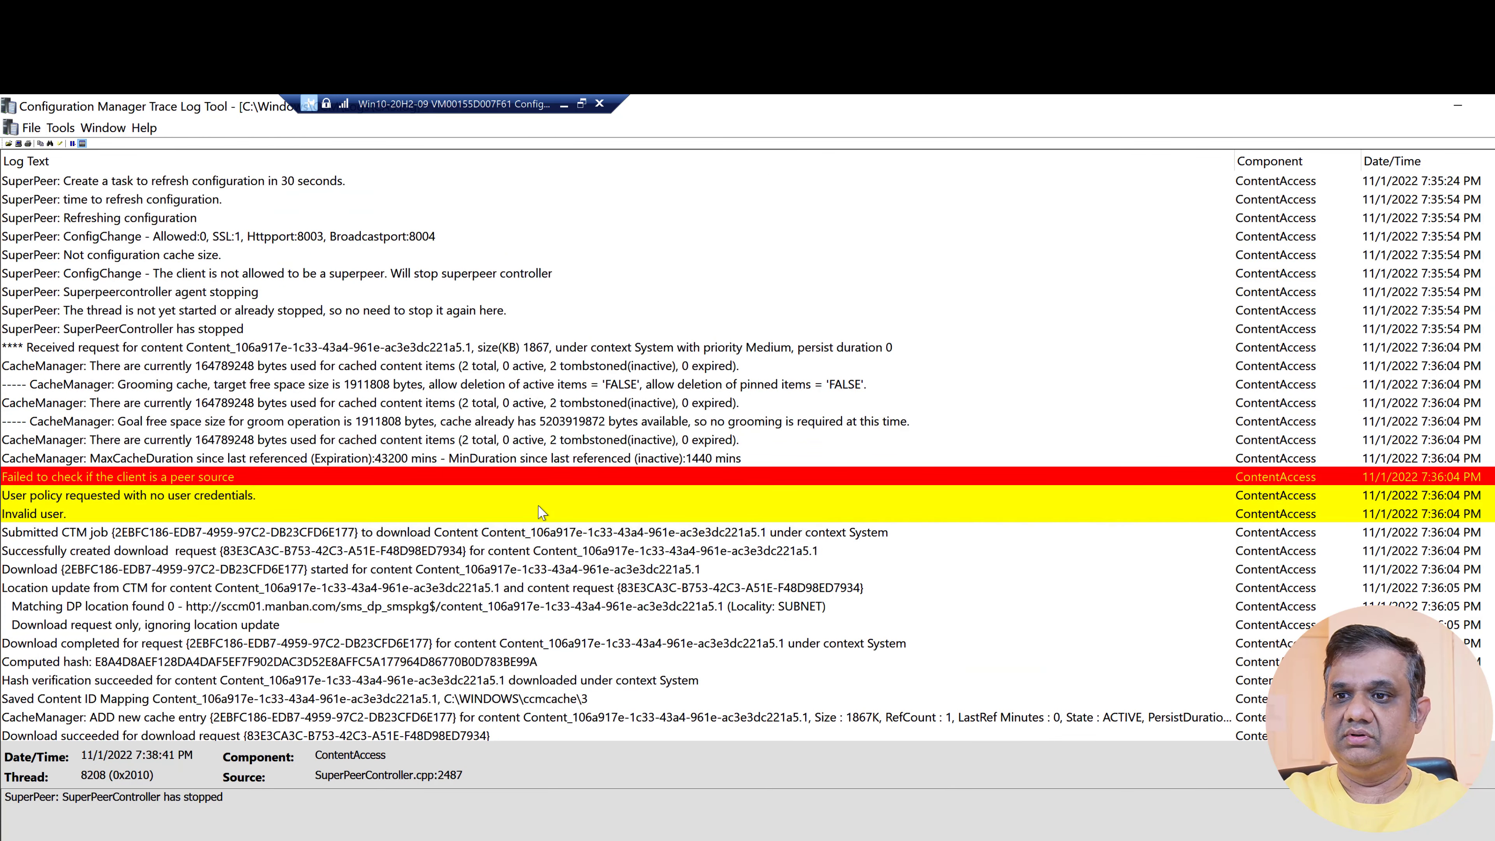
click(589, 329)
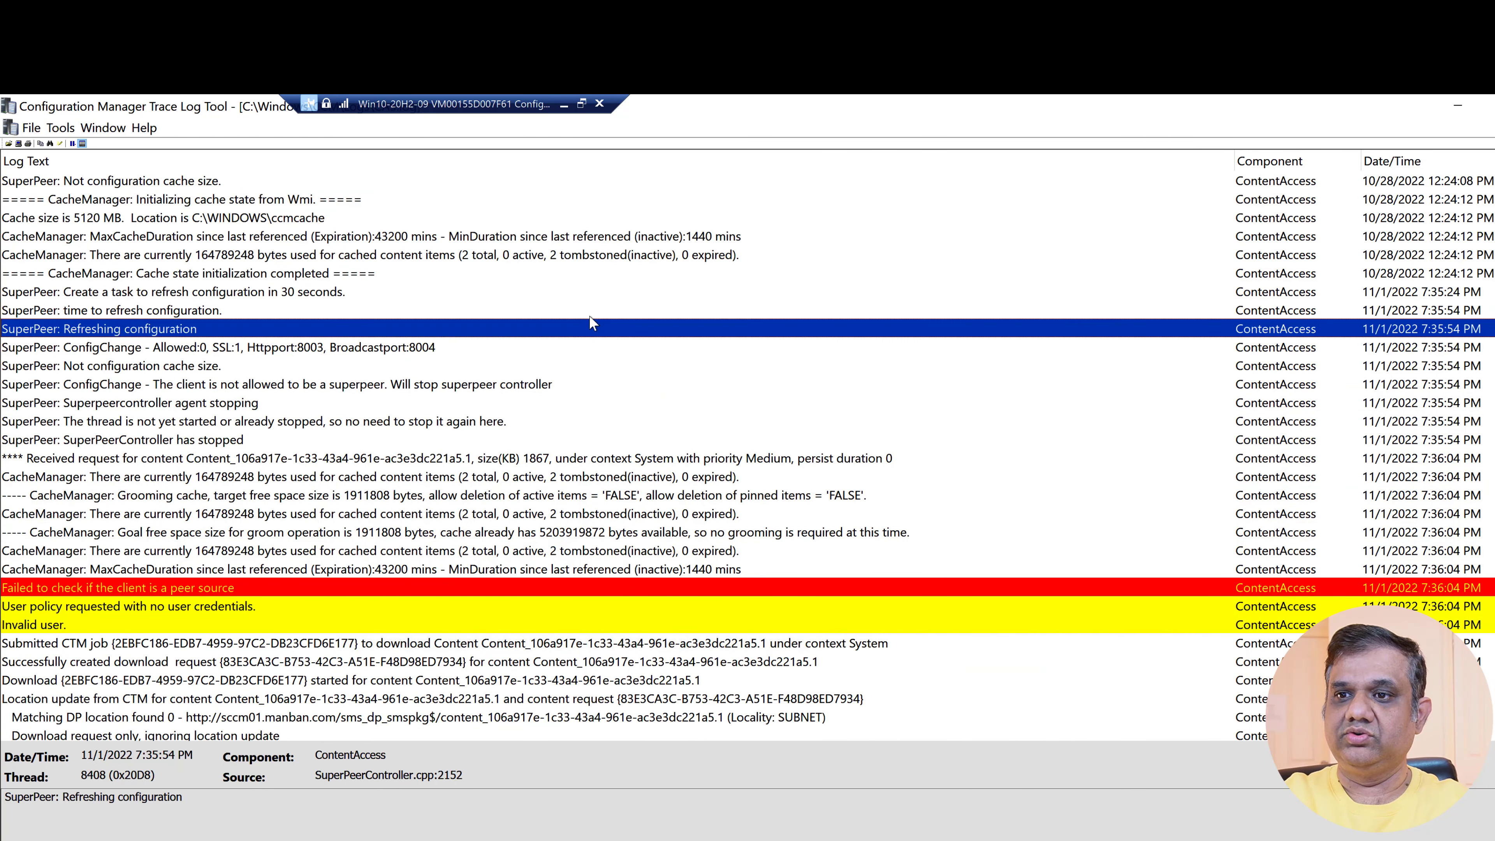
click(592, 311)
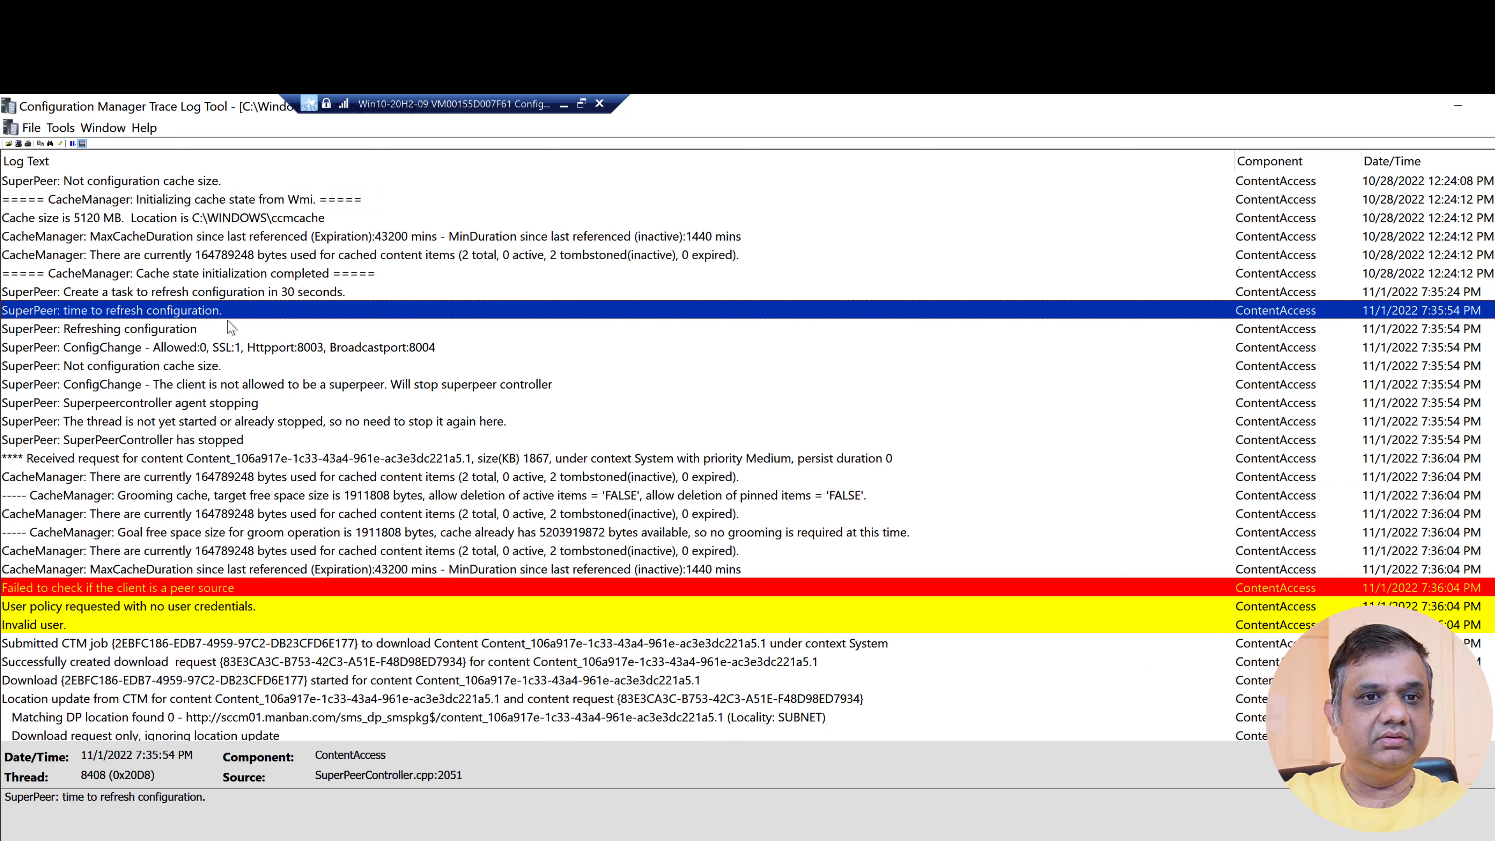
click(252, 334)
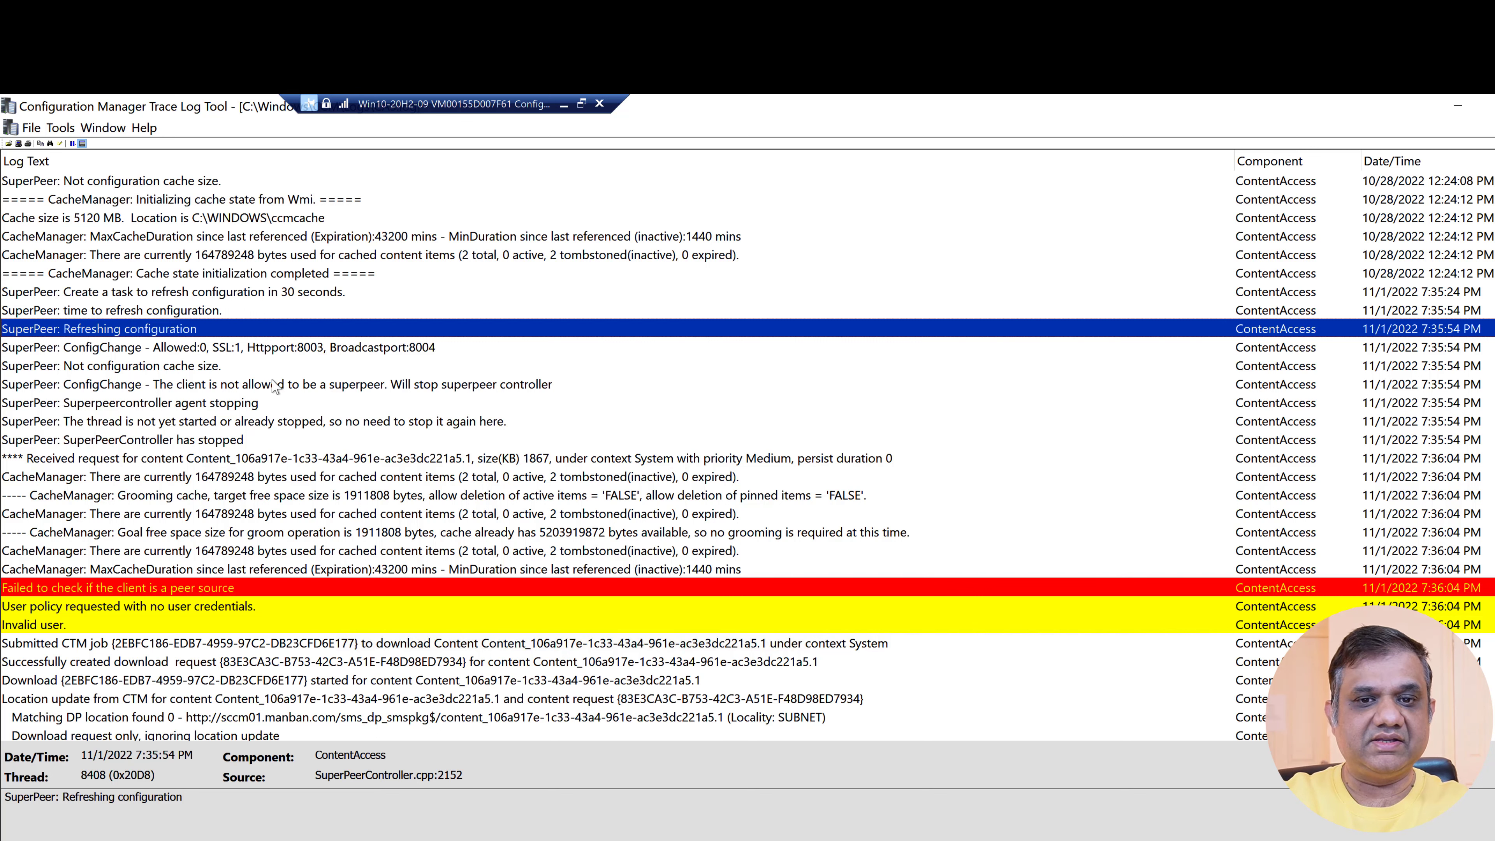
scroll(275, 386, down, 1)
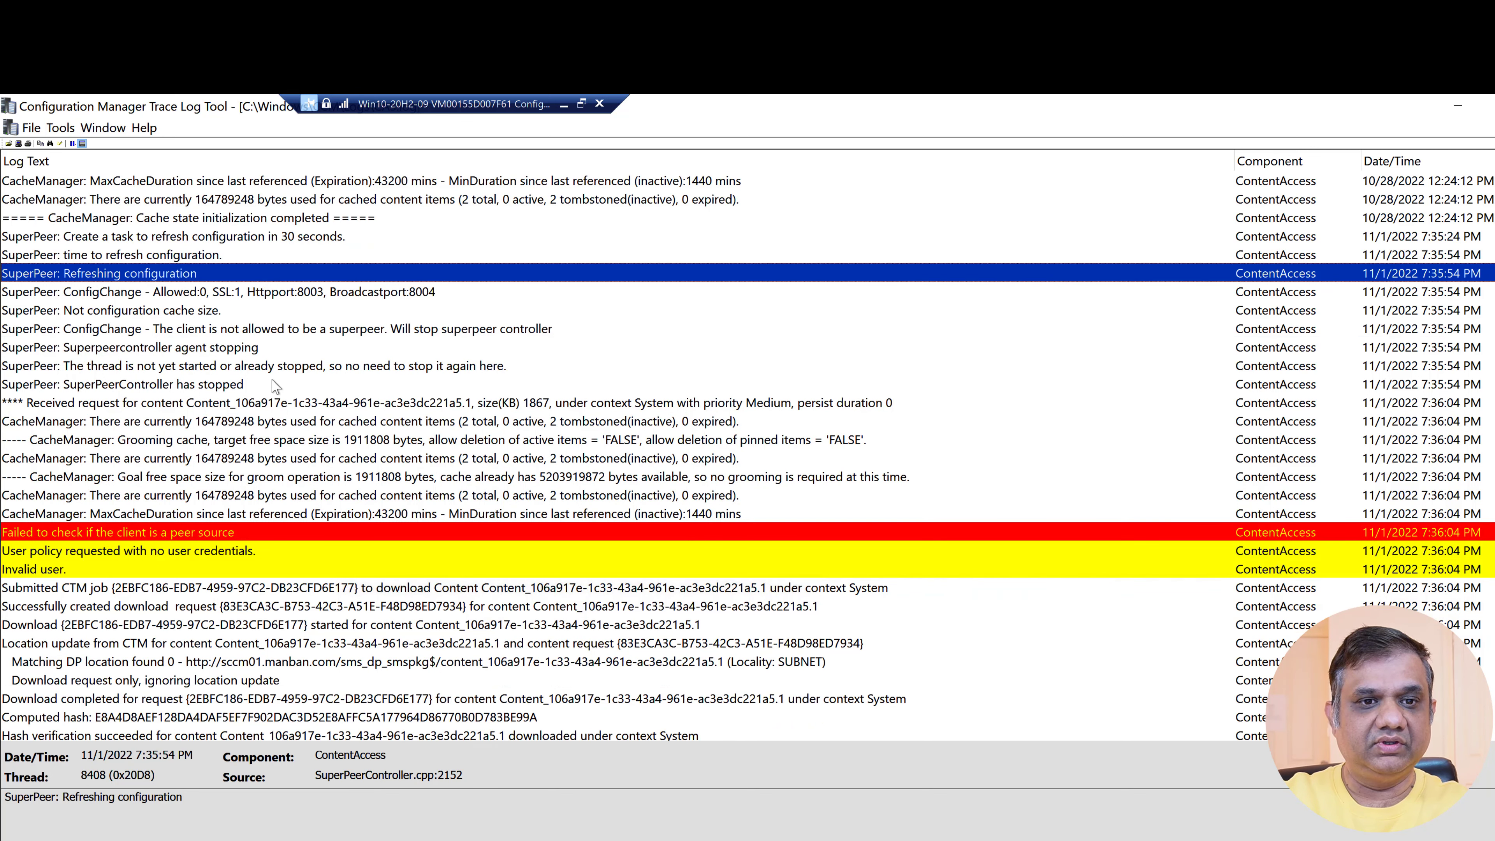
click(266, 406)
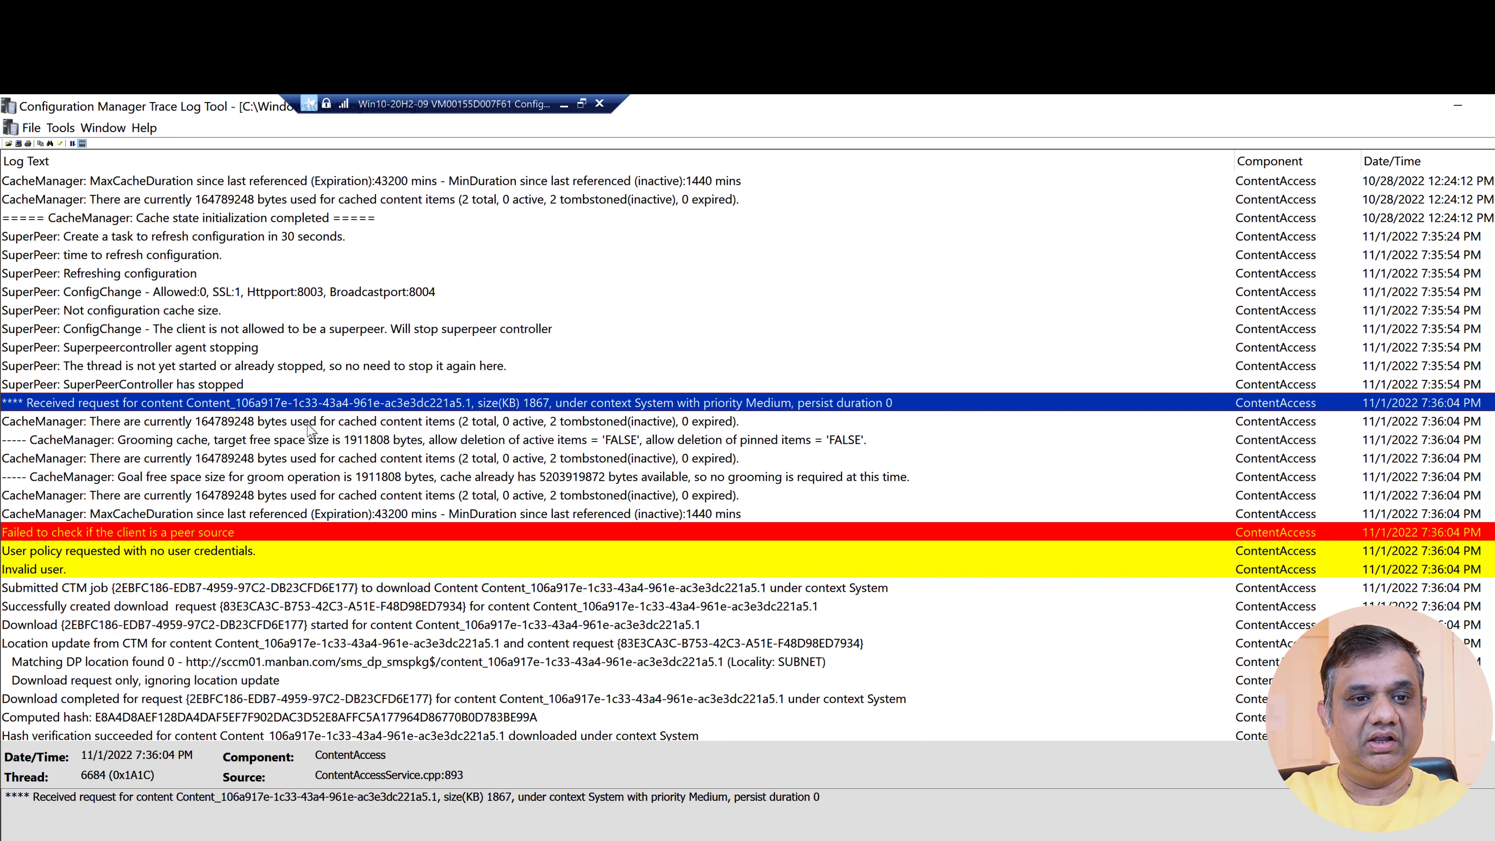
scroll(310, 430, down, 1)
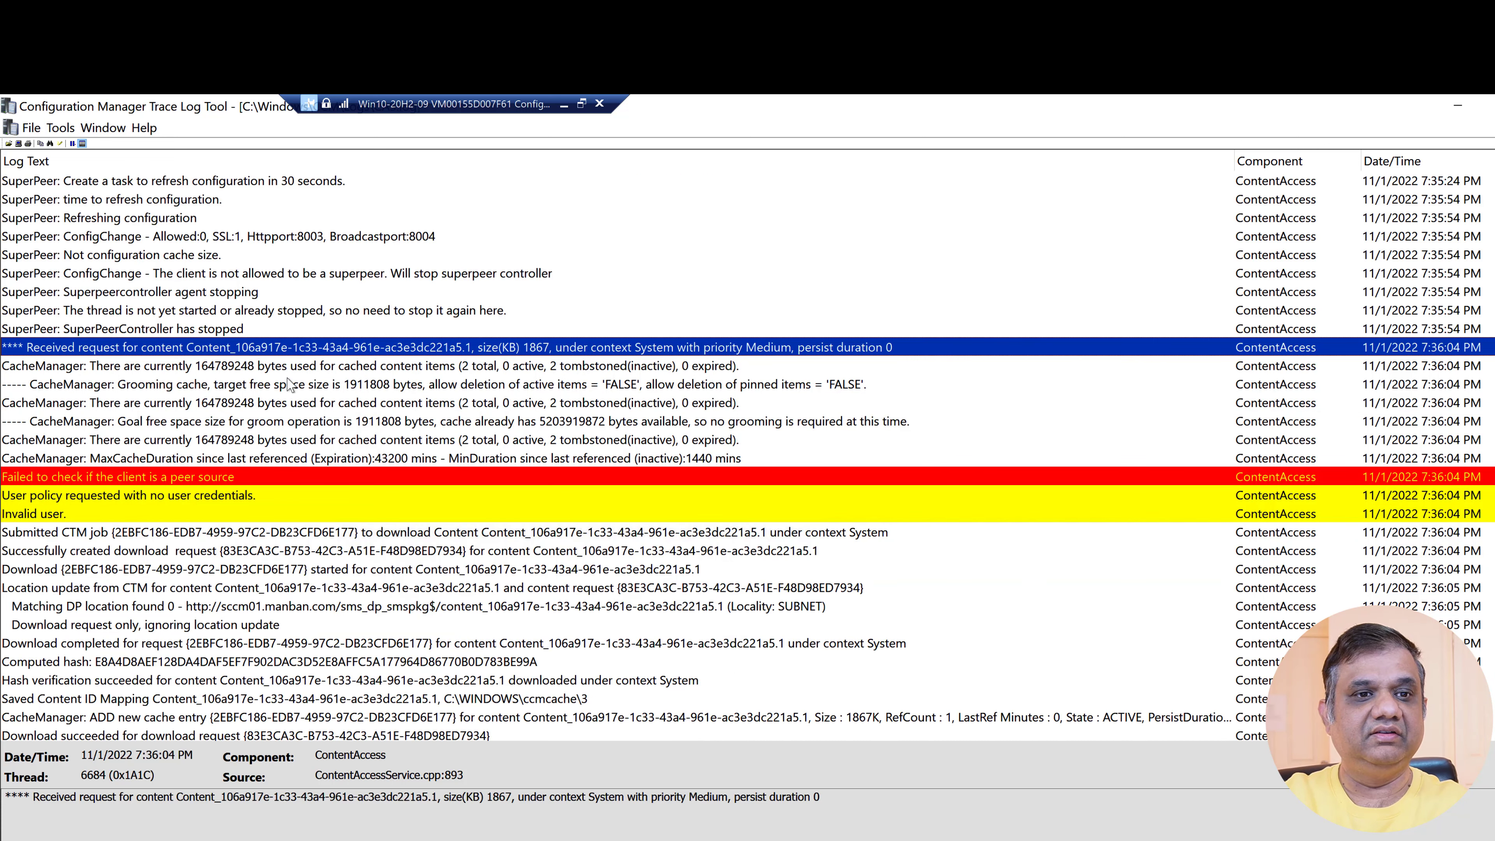
- Search the ContentAccess log downward for "ctm" to find the job submitted for the content download
click(270, 311)
key(ctrl+f)
text(branch)
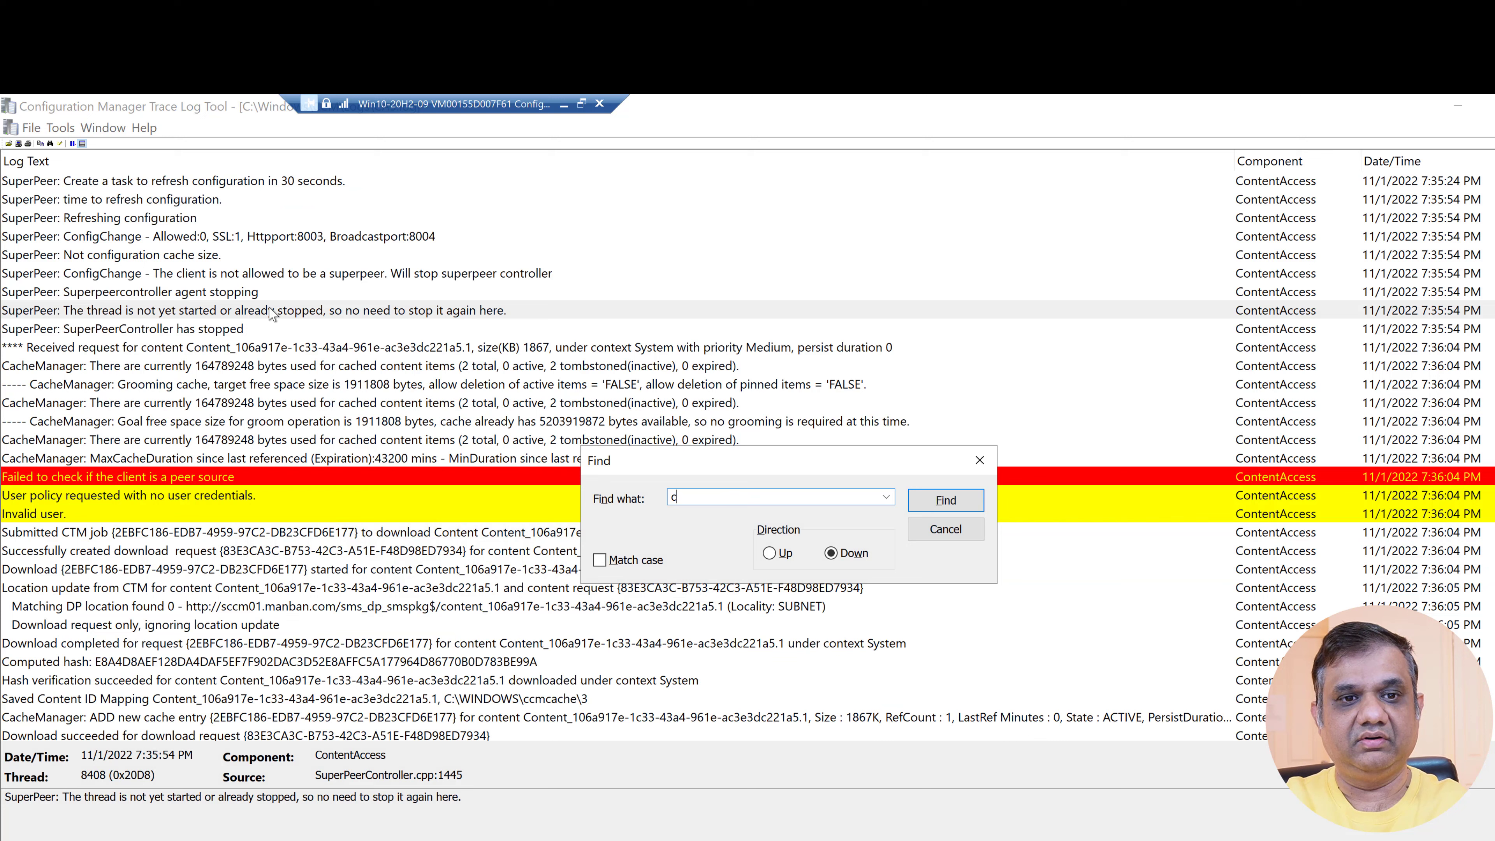
key(Return)
key(Return)
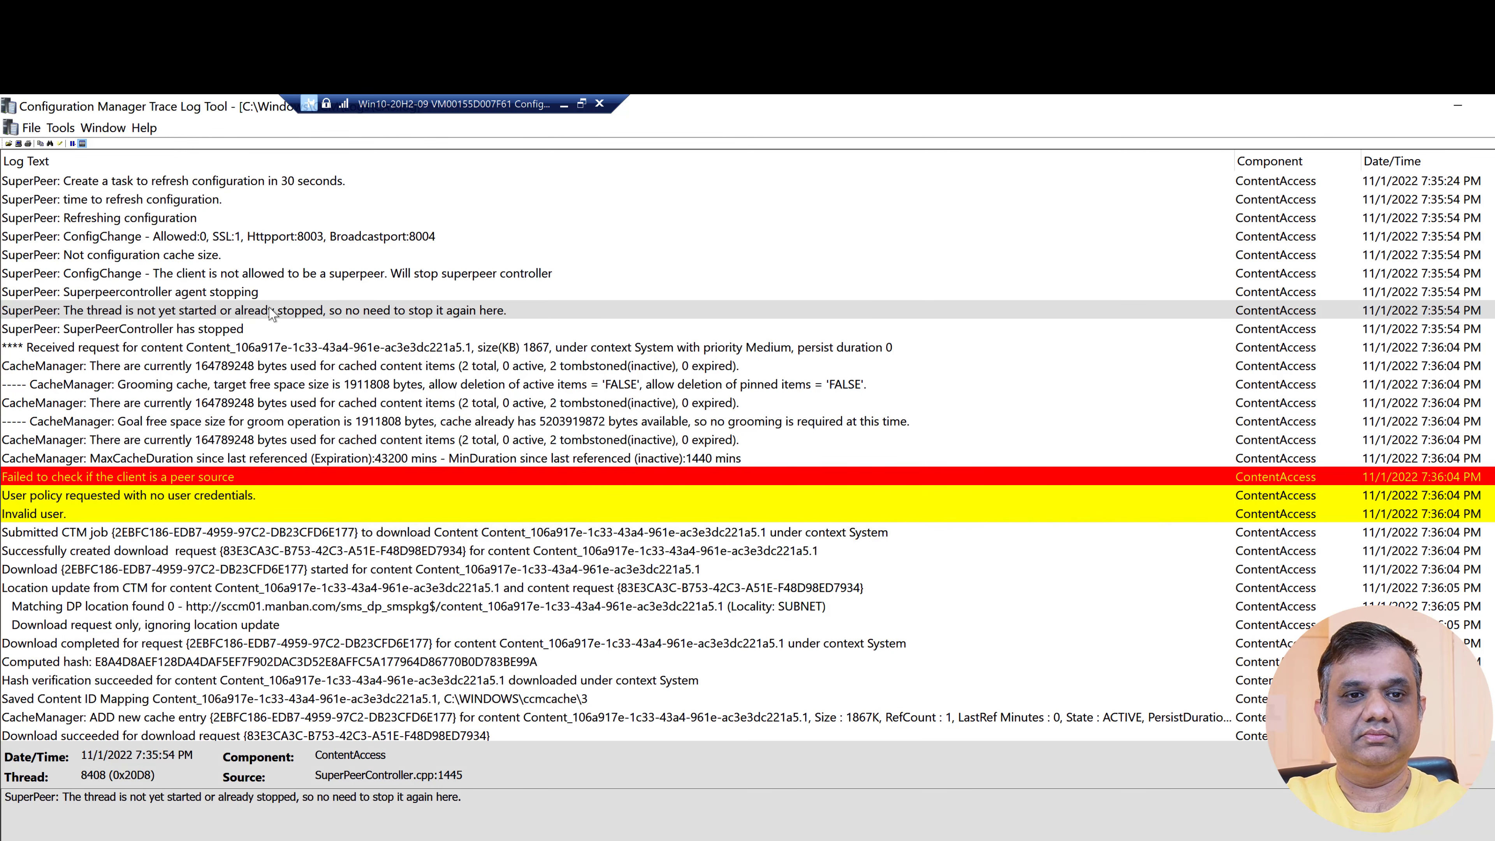
key(ctrl+f)
text(ctm)
key(Return)
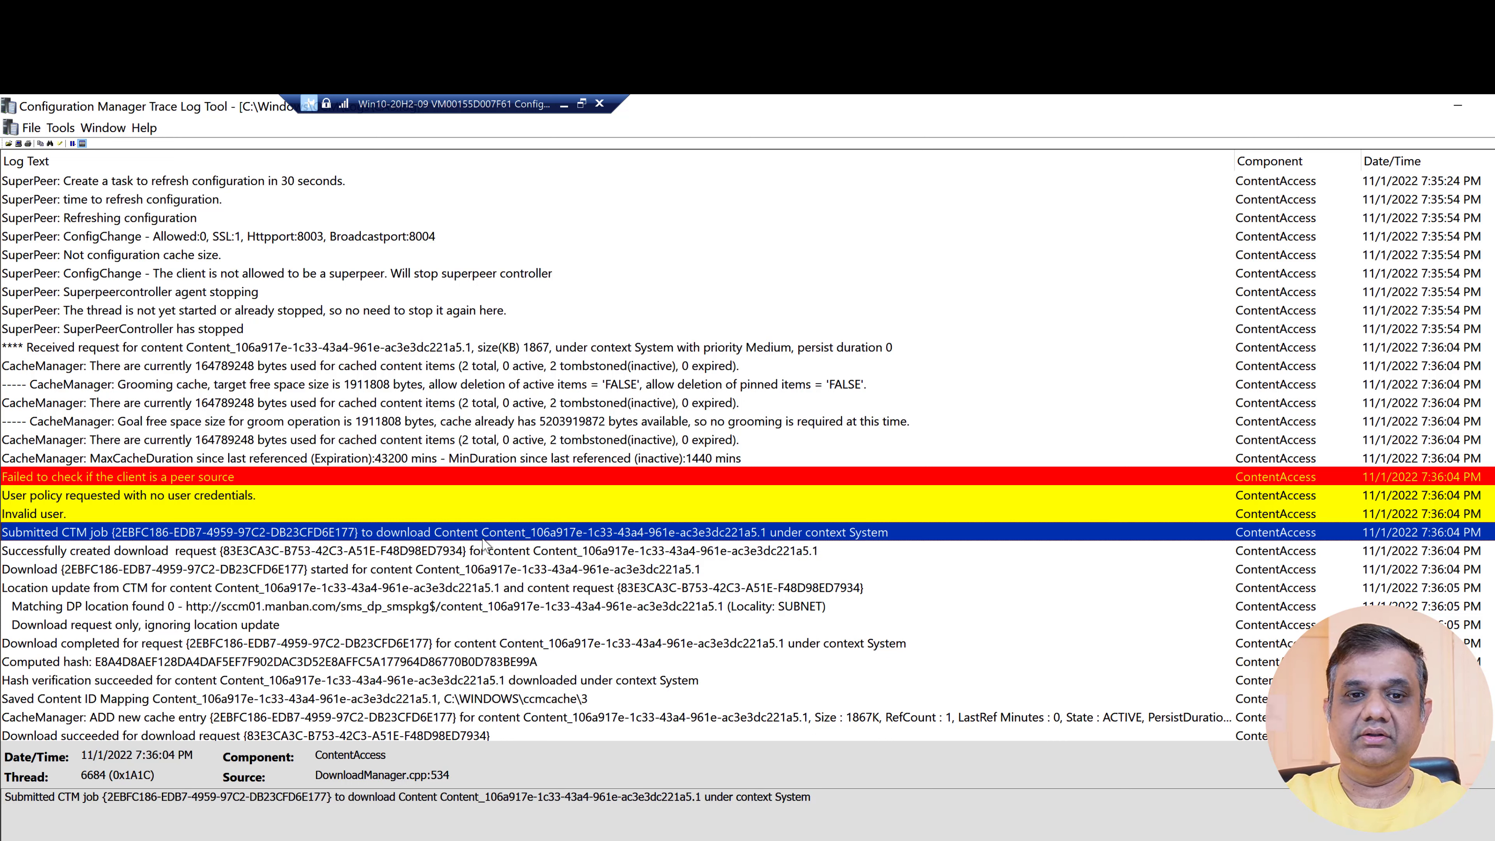
- Examine the matching DP location, download completion and C:\WINDOWS\ccmcache\3 content mapping entries, and close the ContentAccess log
click(405, 607)
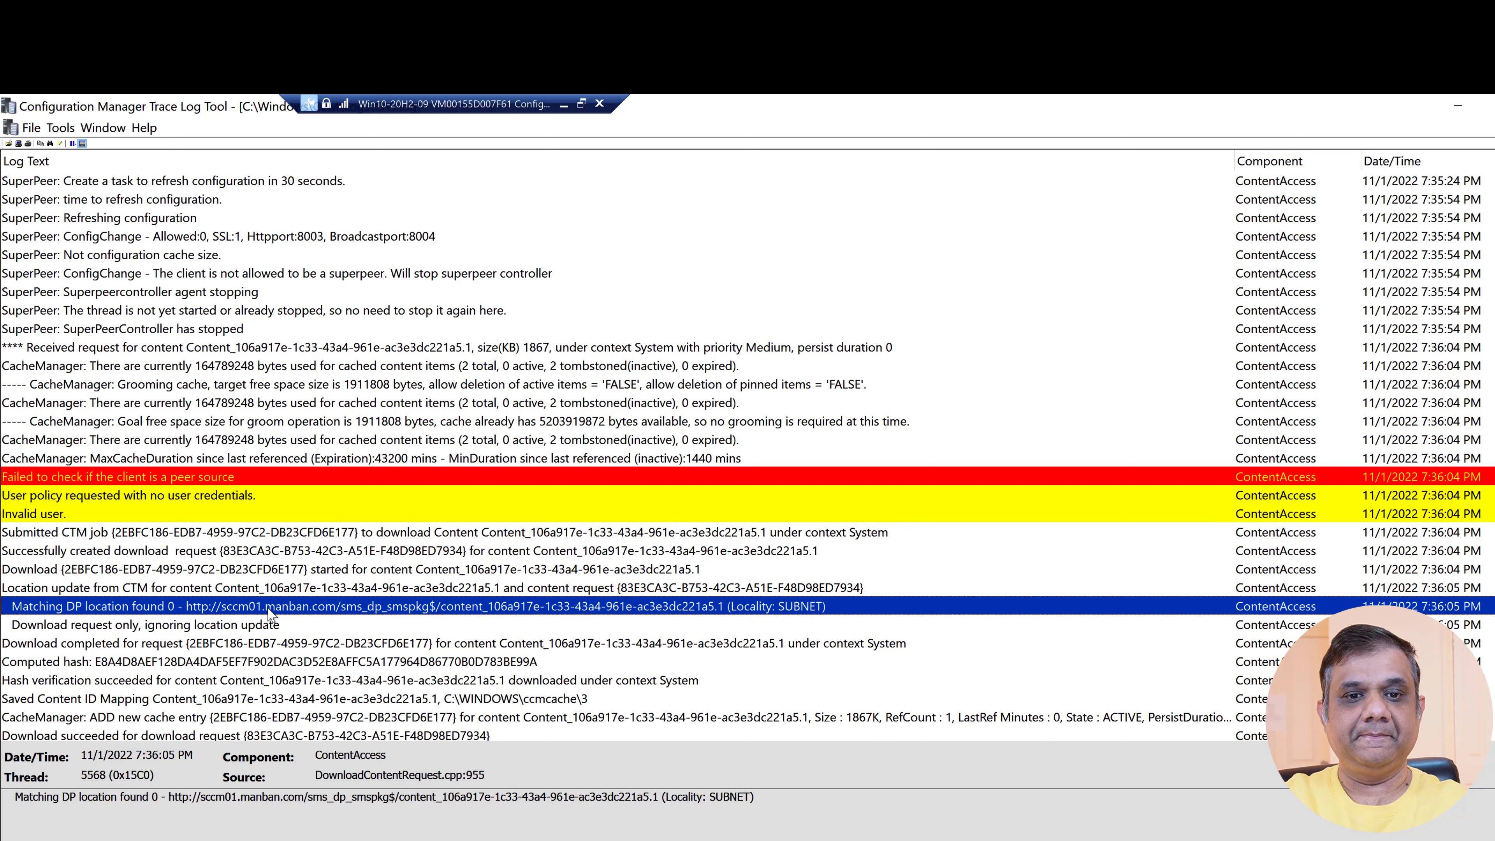
scroll(270, 613, down, 1)
click(613, 588)
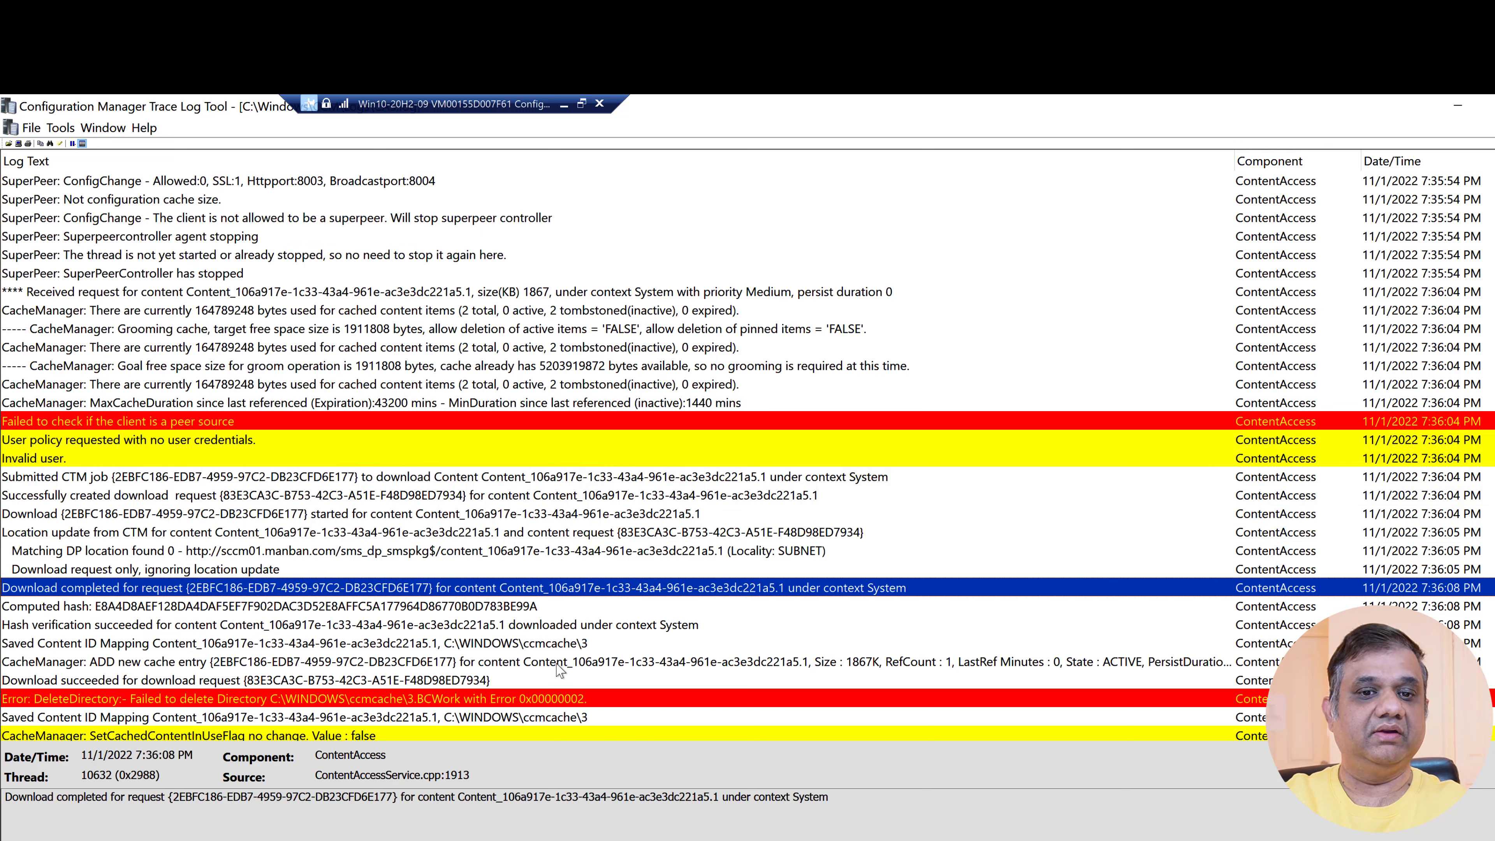
click(547, 642)
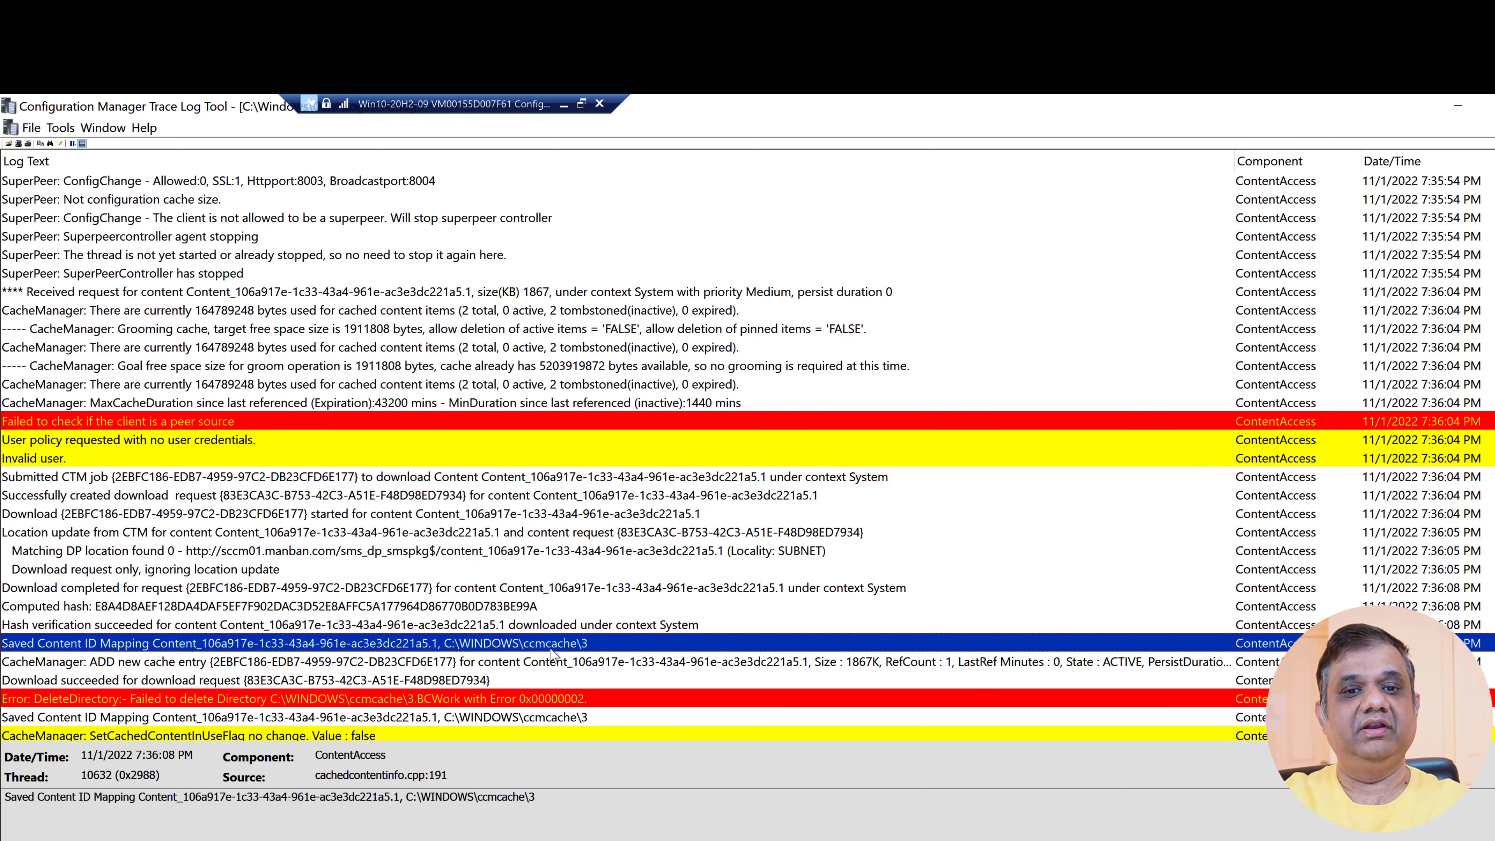
scroll(601, 647, down, 2)
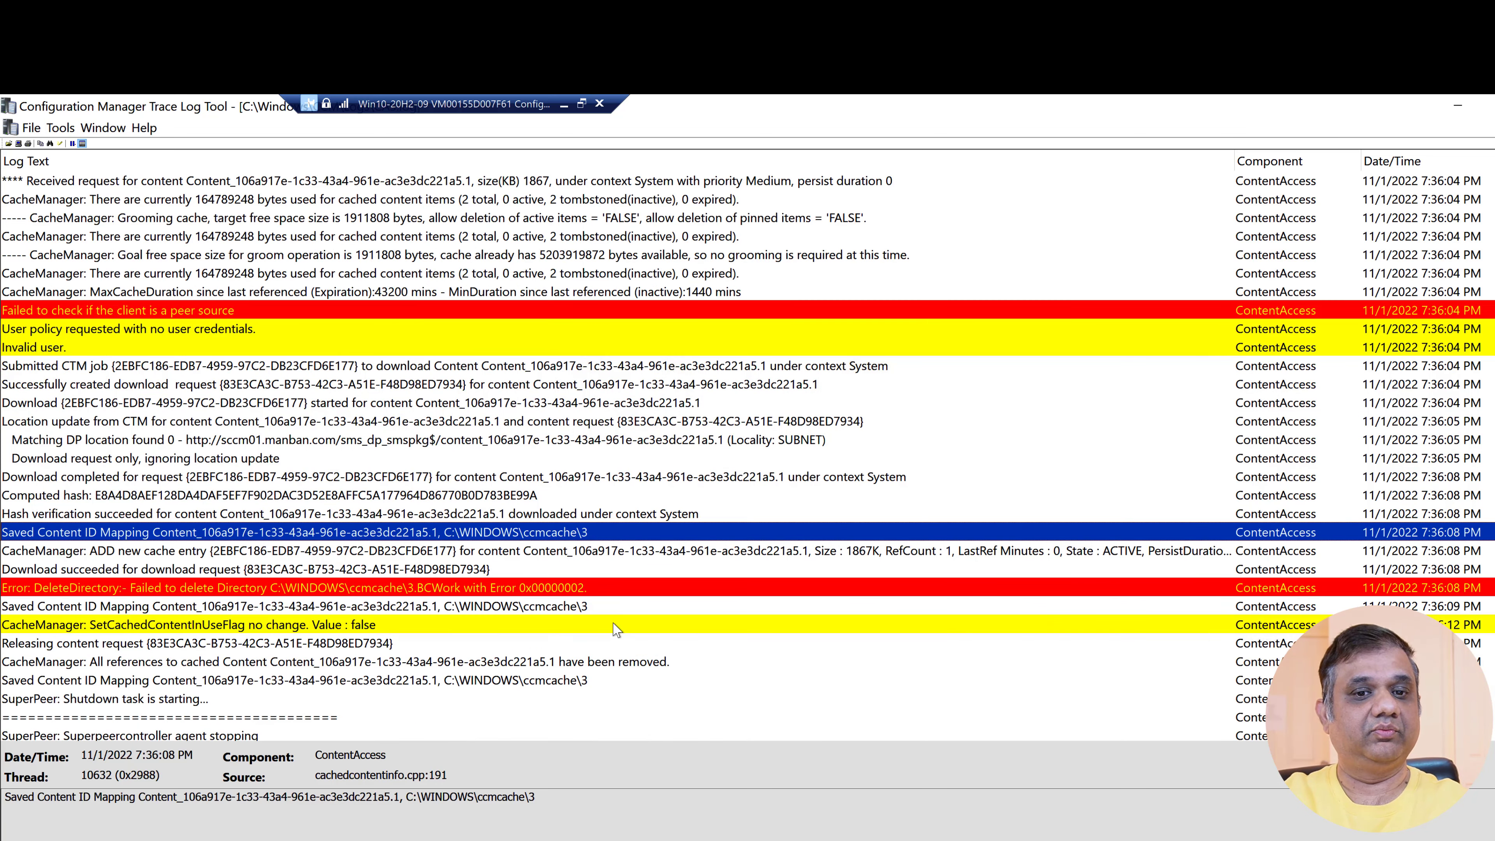
scroll(612, 633, down, 2)
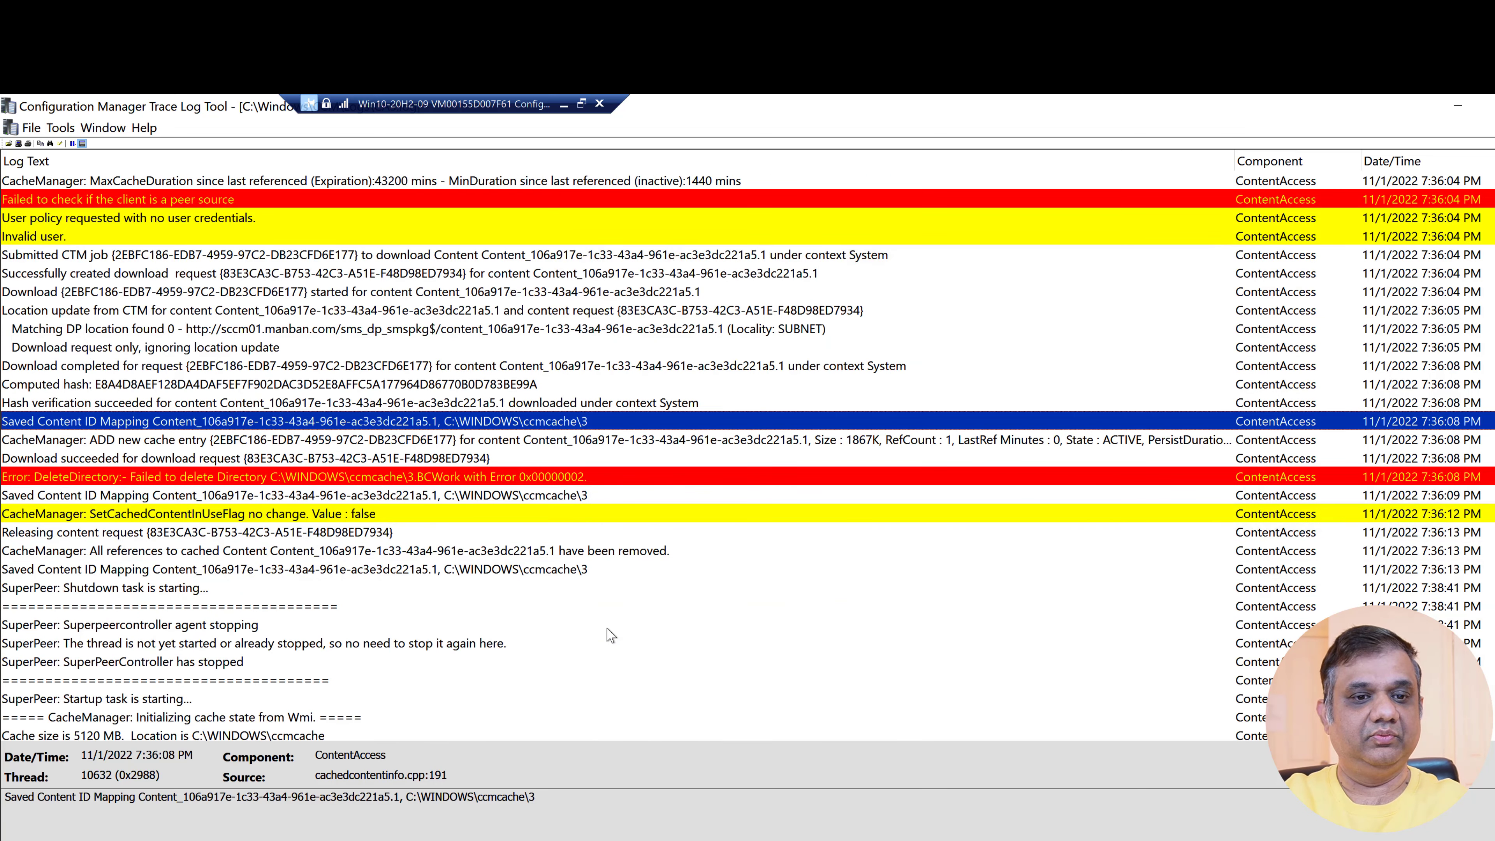
click(600, 570)
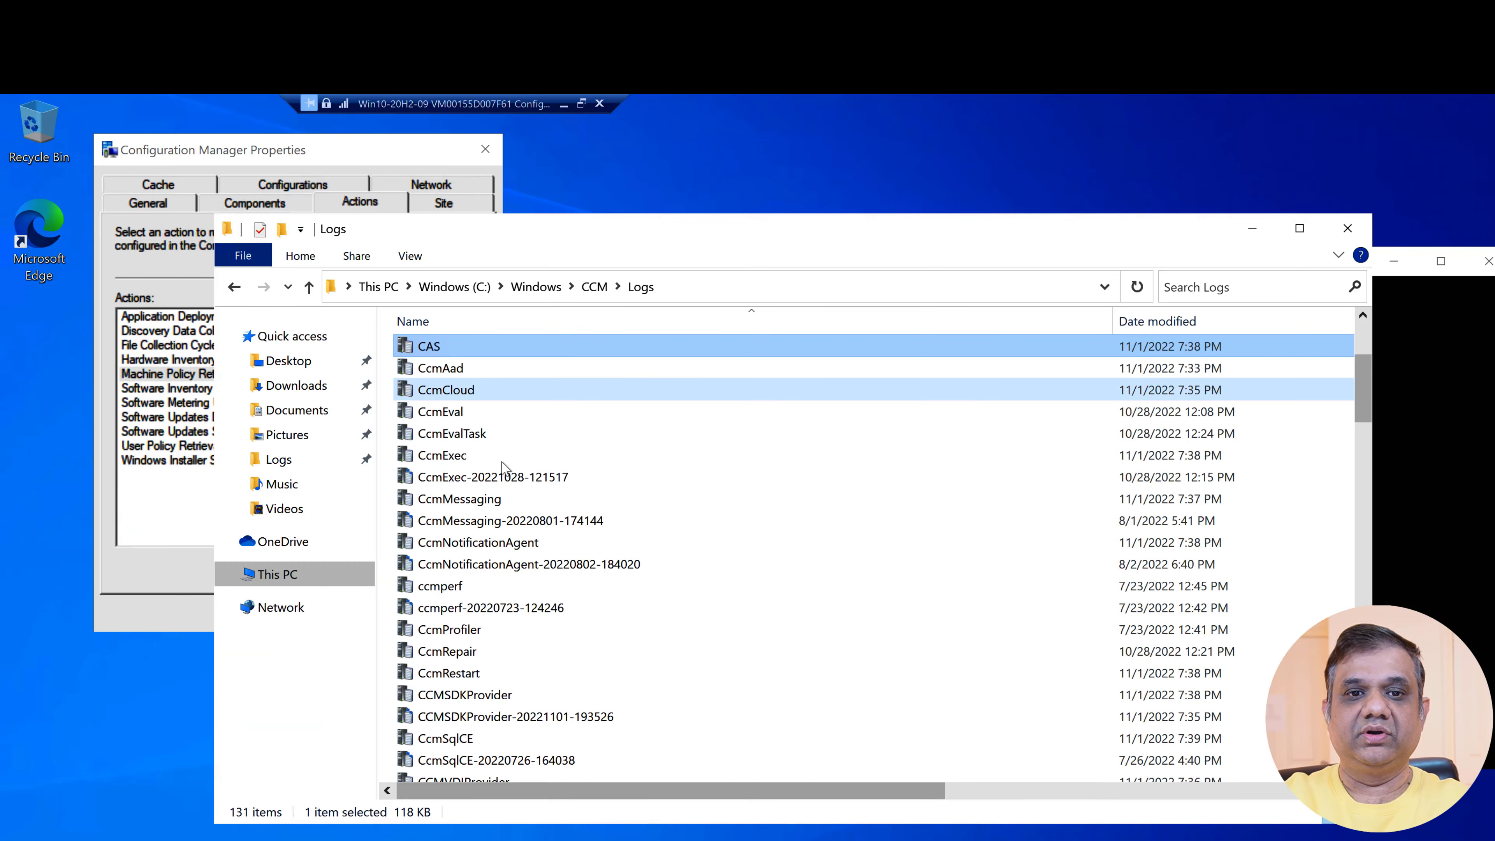
- Open the LocationServices log from the Logs folder and maximize its window
click(496, 460)
key(l)
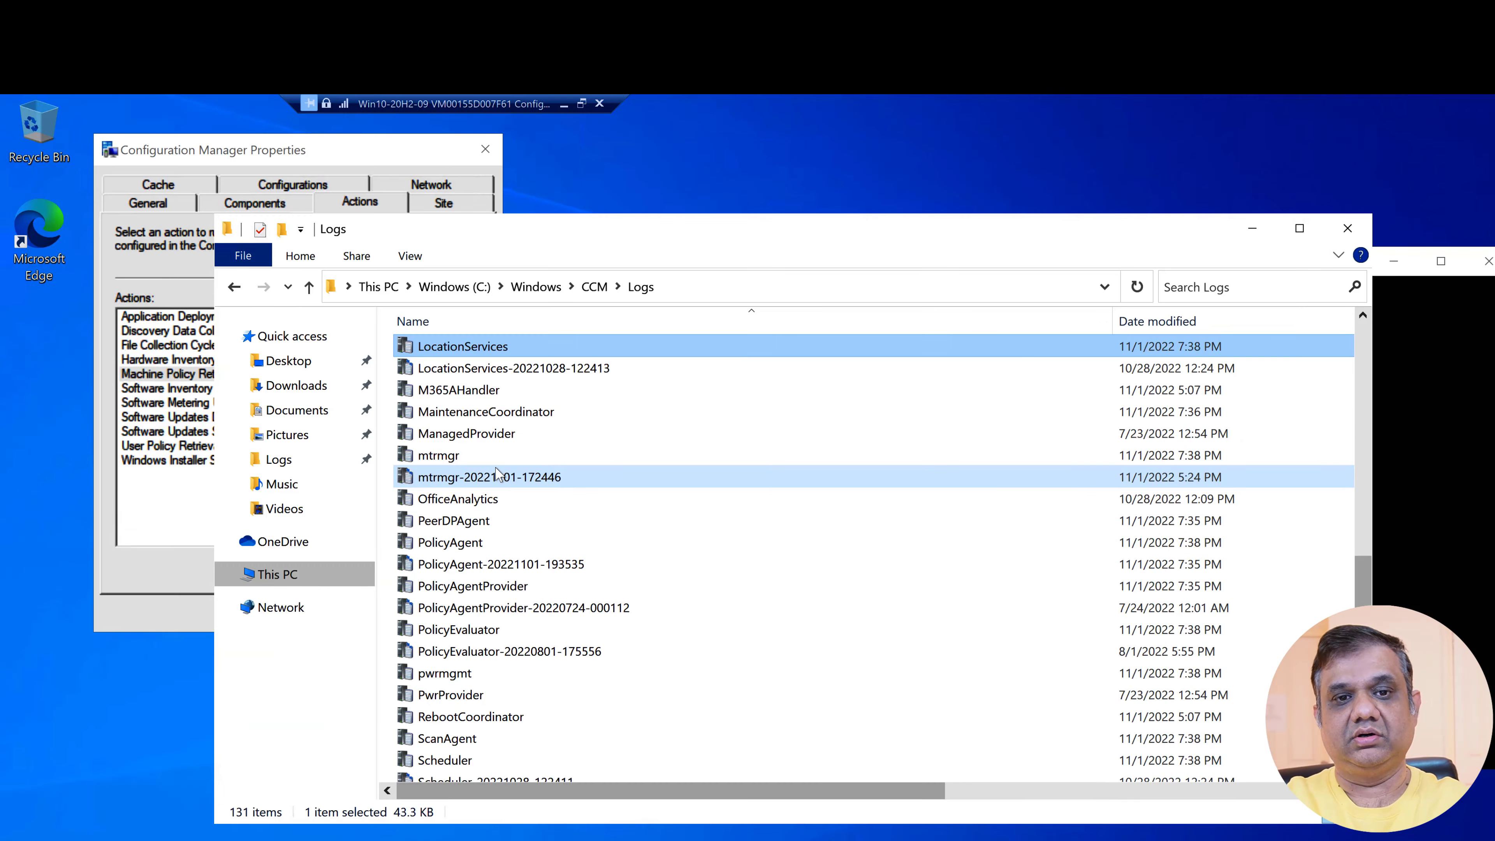
key(Return)
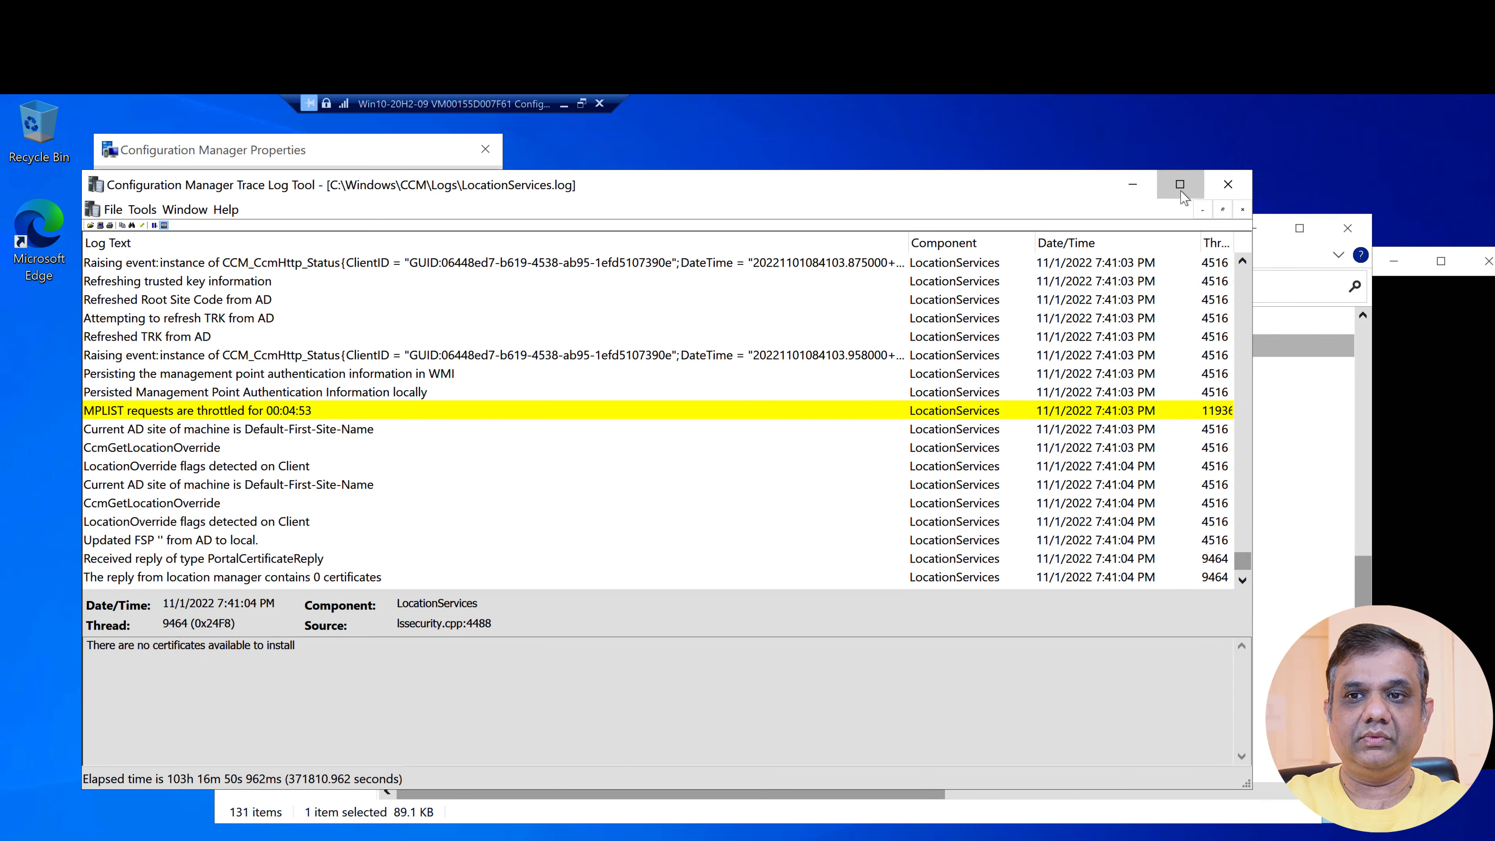
click(1179, 184)
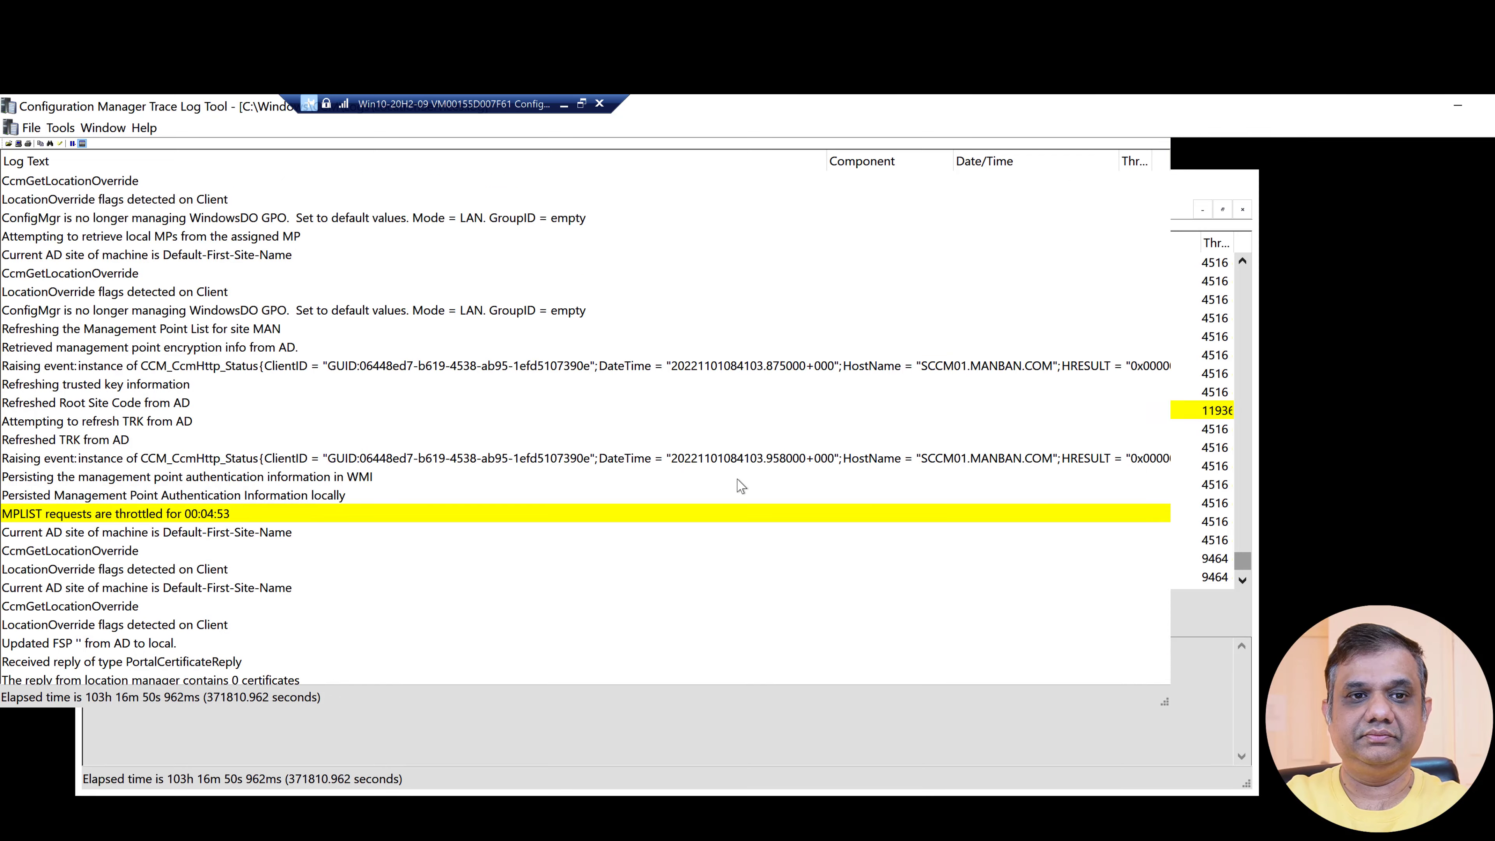
- Examine the SCCM01 and mdt01 distribution point entries for MAN00004 in the LocationServices log, and close the log
scroll(741, 486, up, 5)
scroll(740, 485, up, 3)
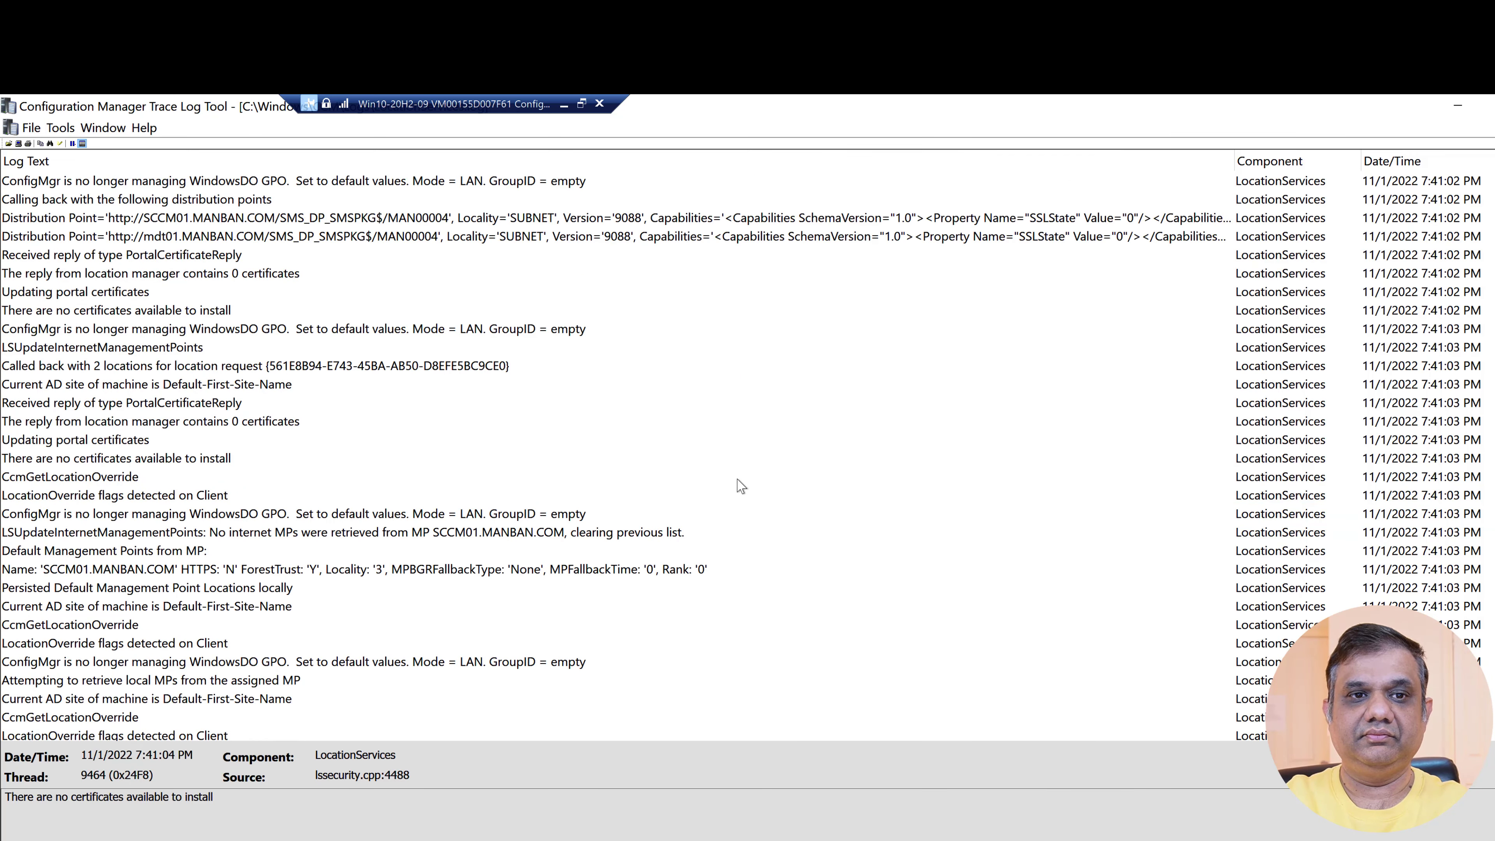
scroll(741, 486, up, 4)
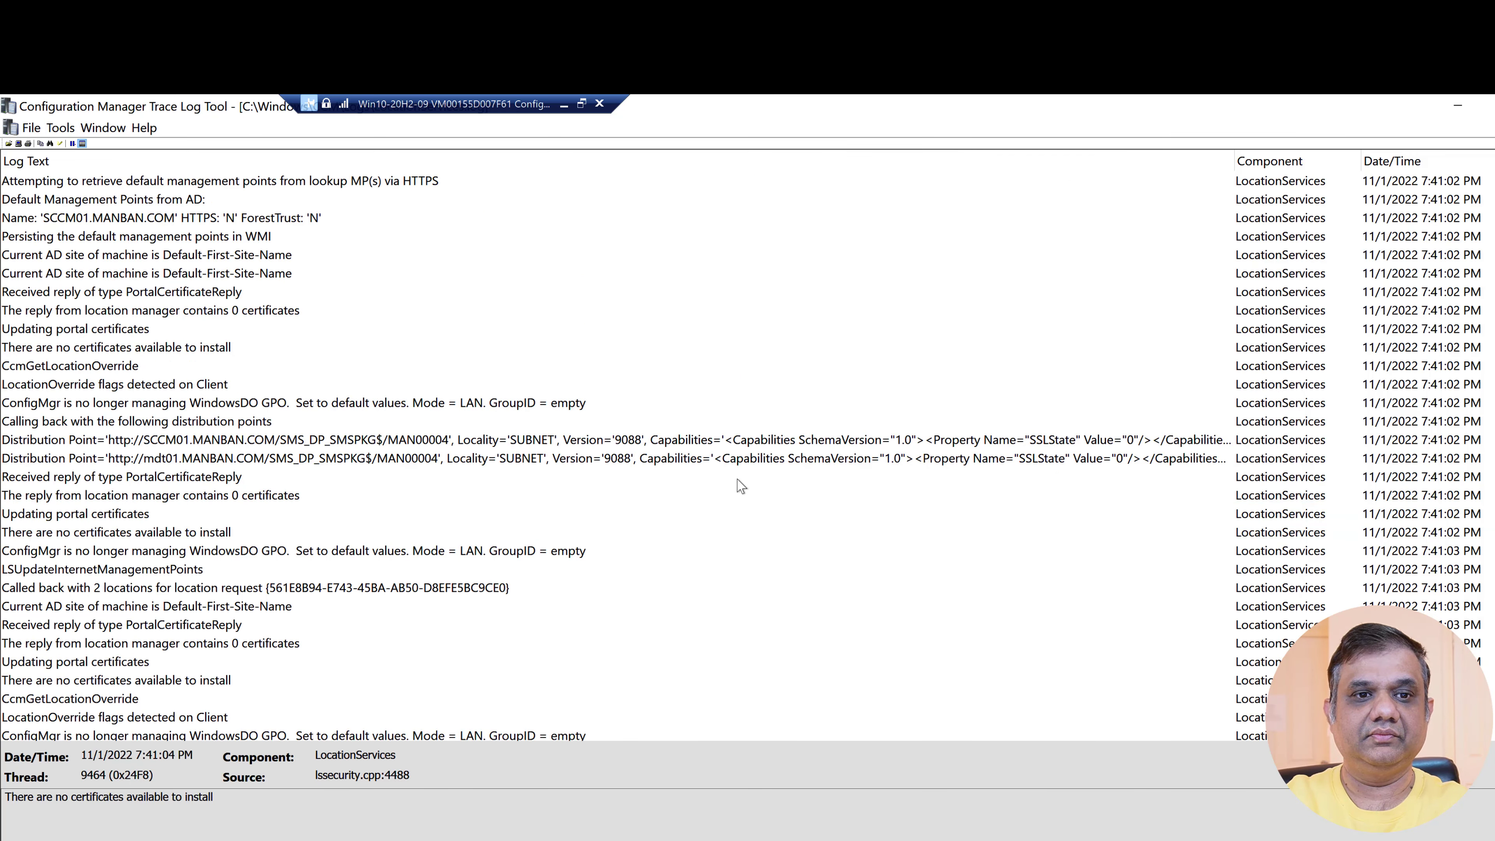
scroll(464, 318, up, 2)
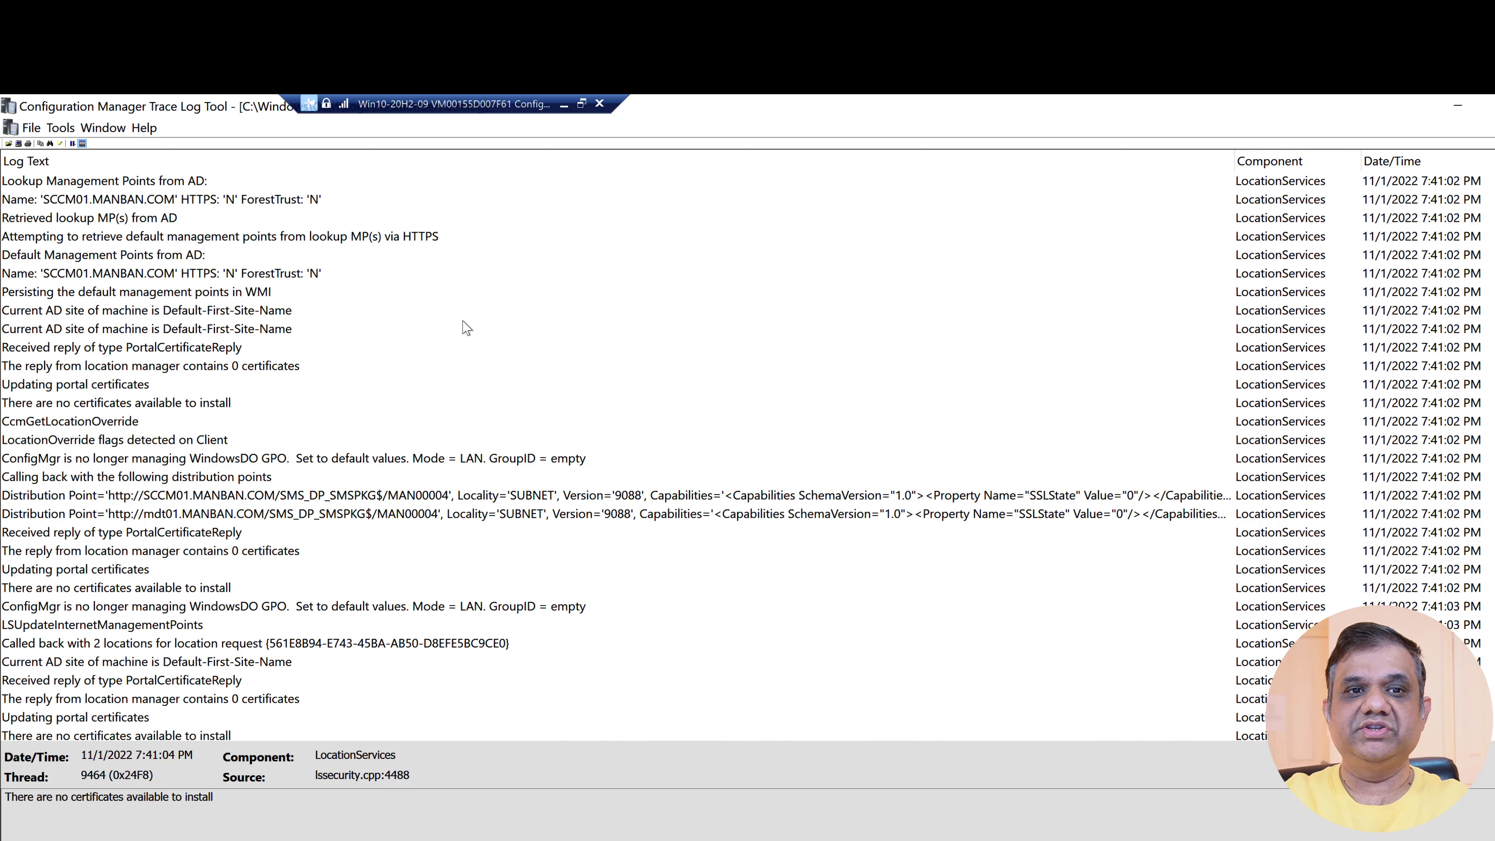
scroll(435, 412, up, 1)
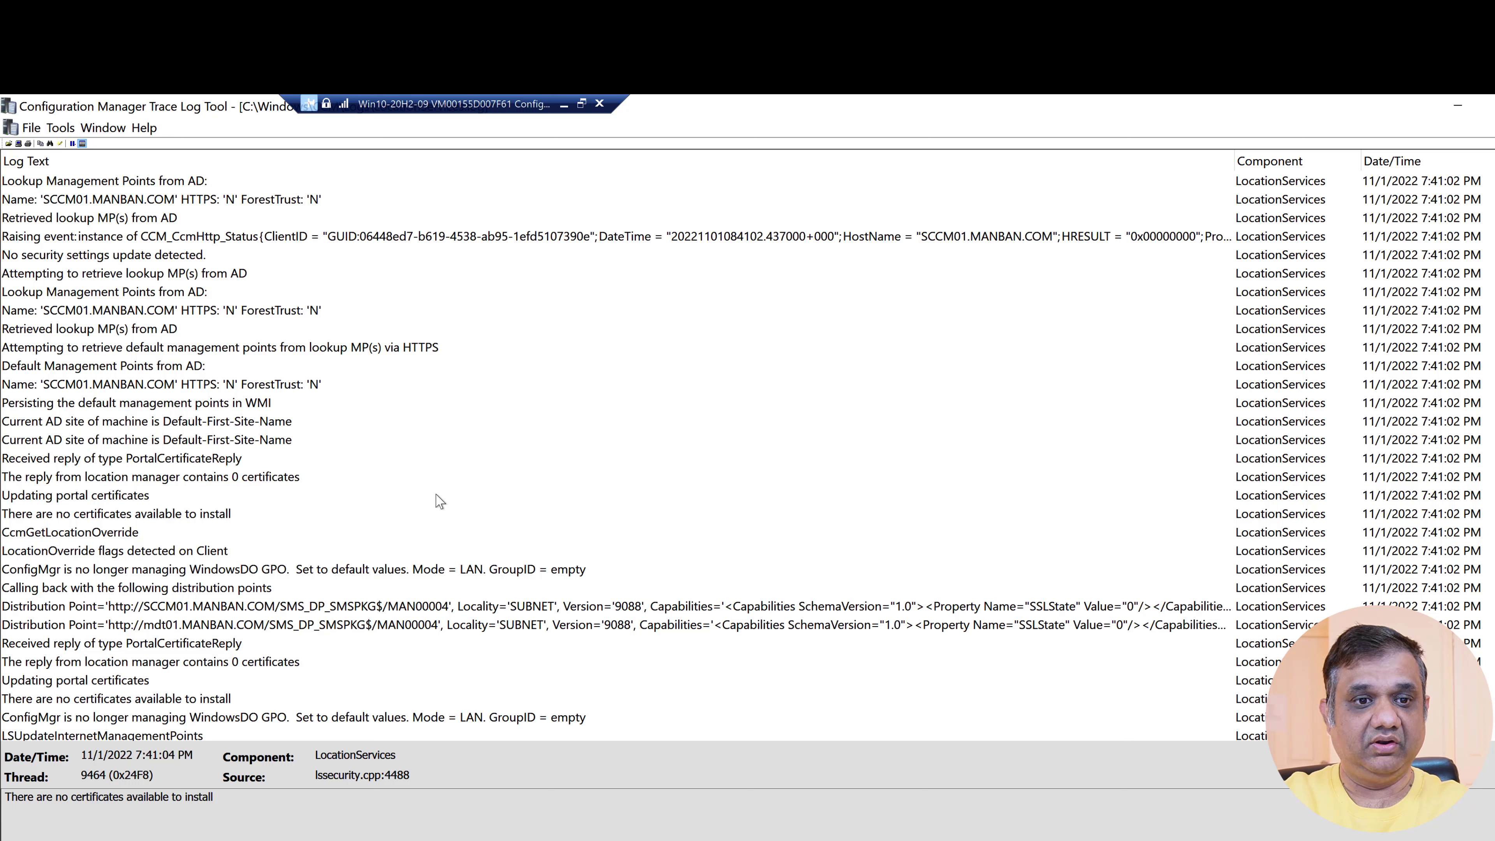
click(77, 589)
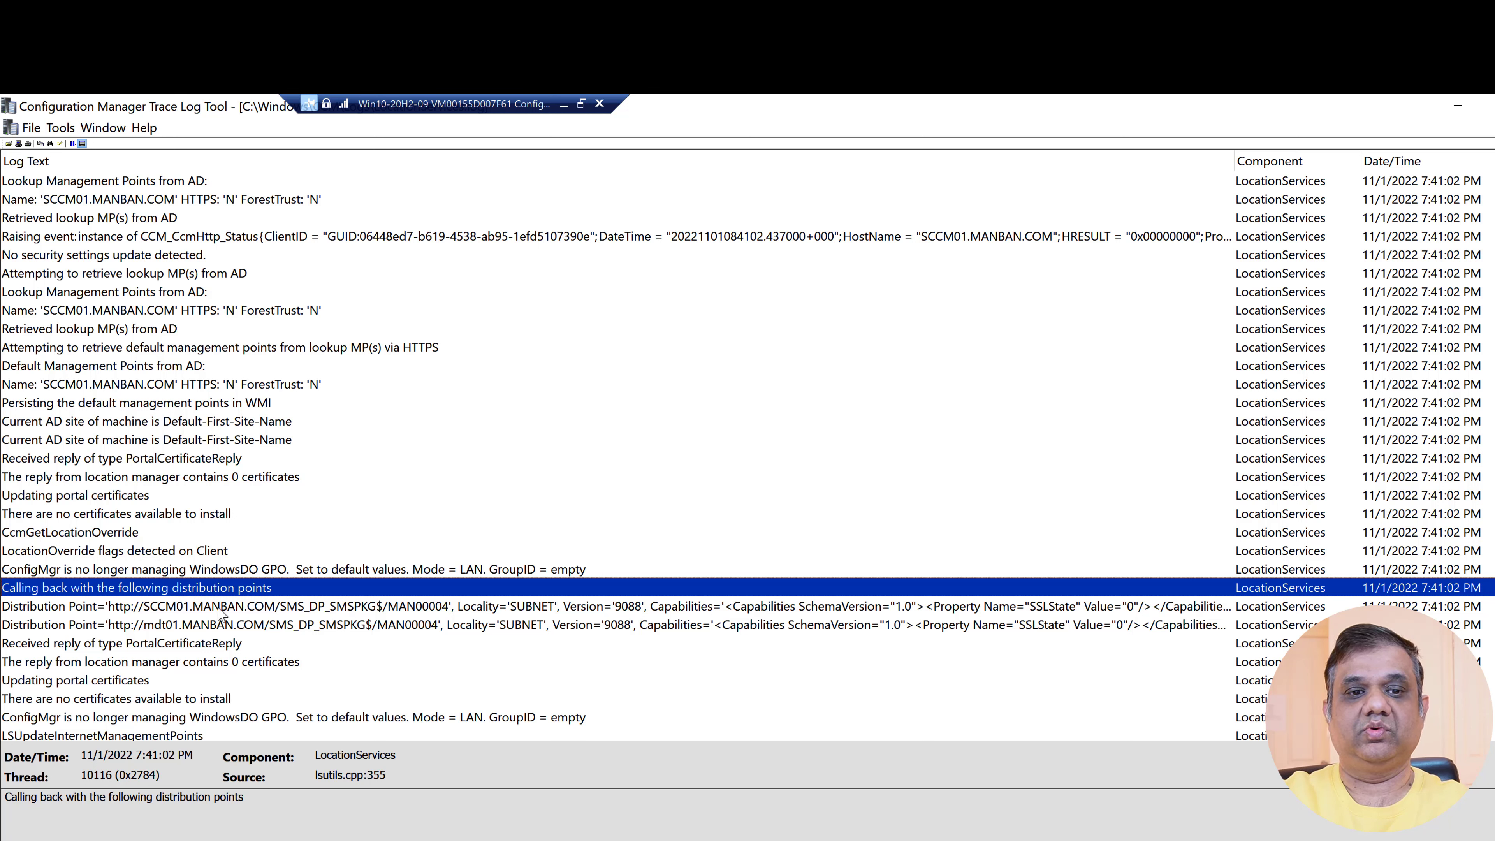
key(Down)
key(Down)
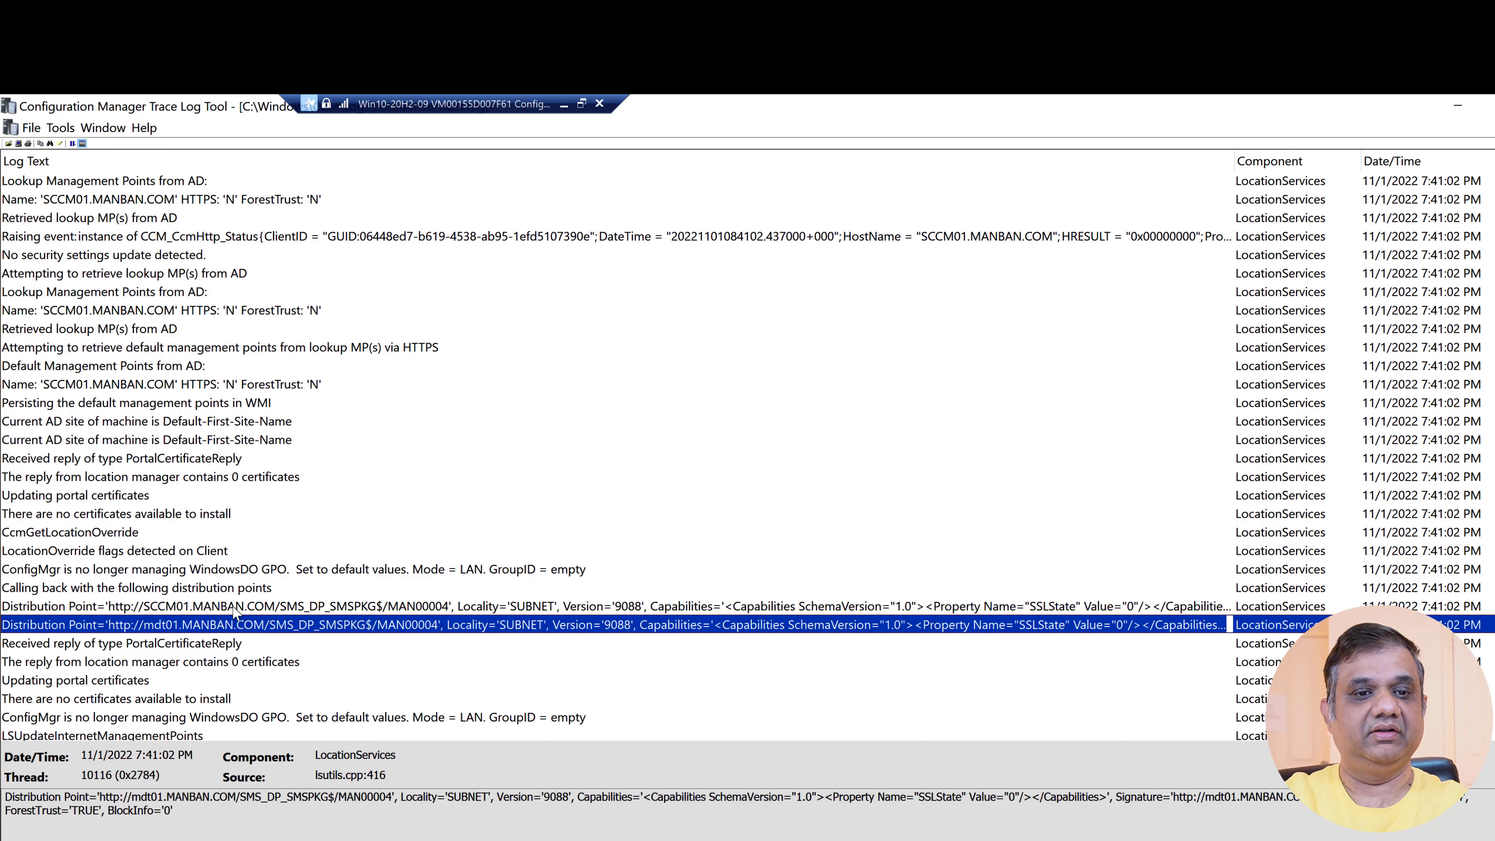
key(Up)
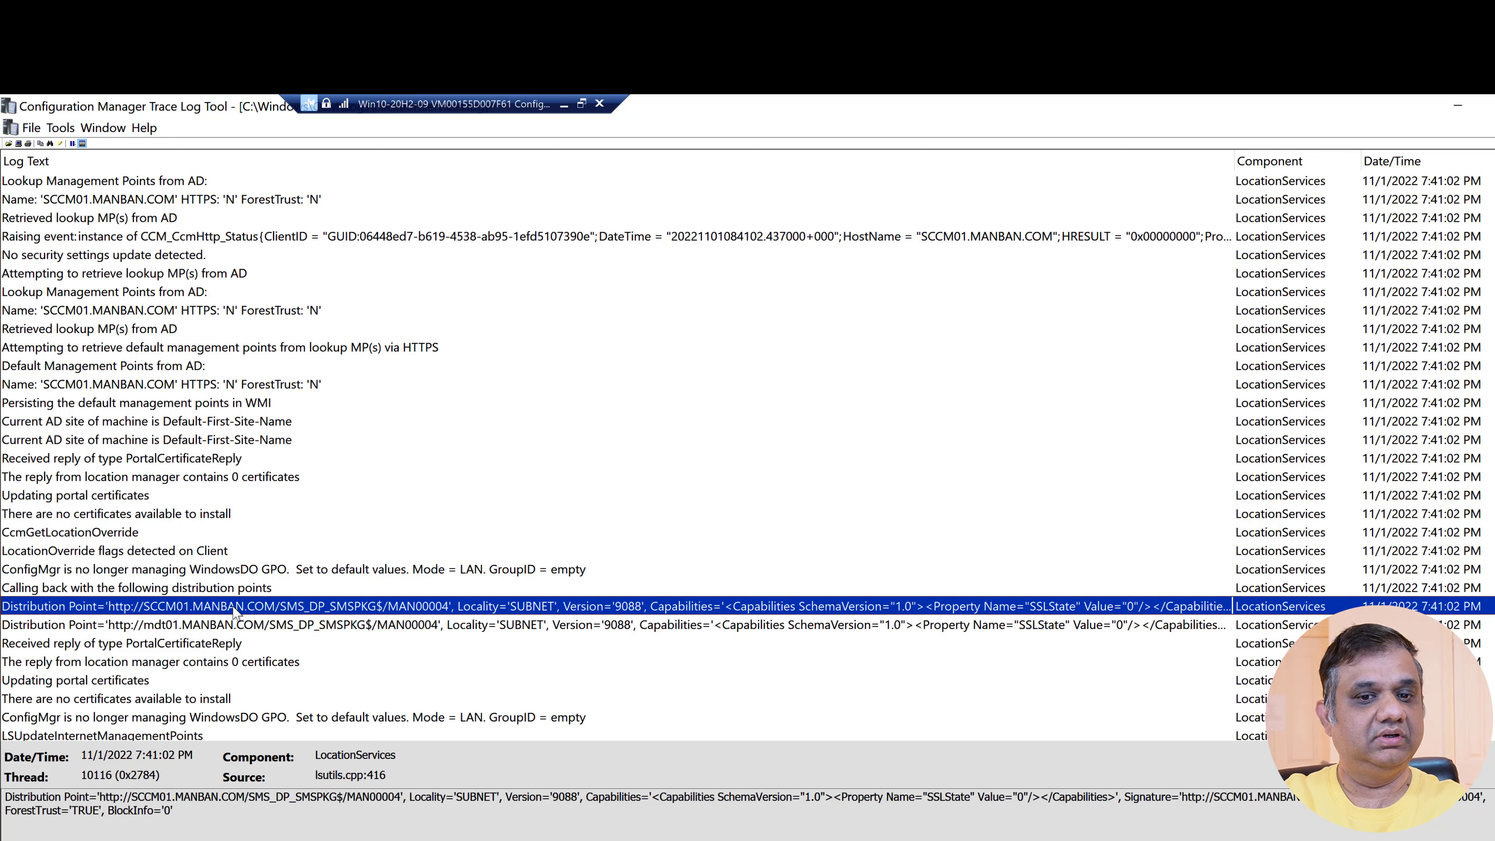
scroll(234, 612, down, 5)
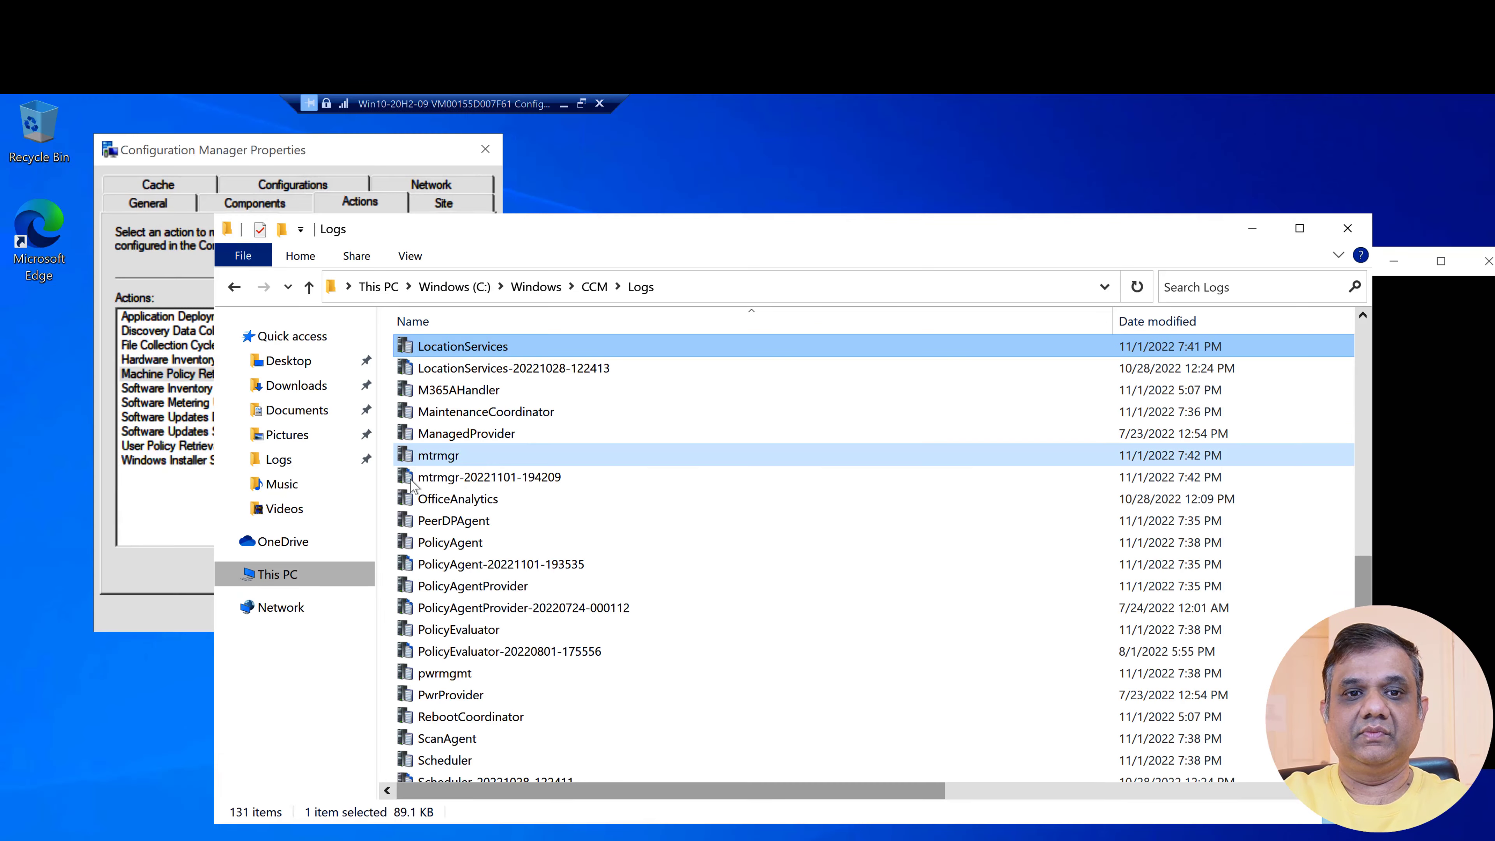
- Open the ContentTransferManager log from the Logs folder and maximize its window
click(453, 478)
text(con)
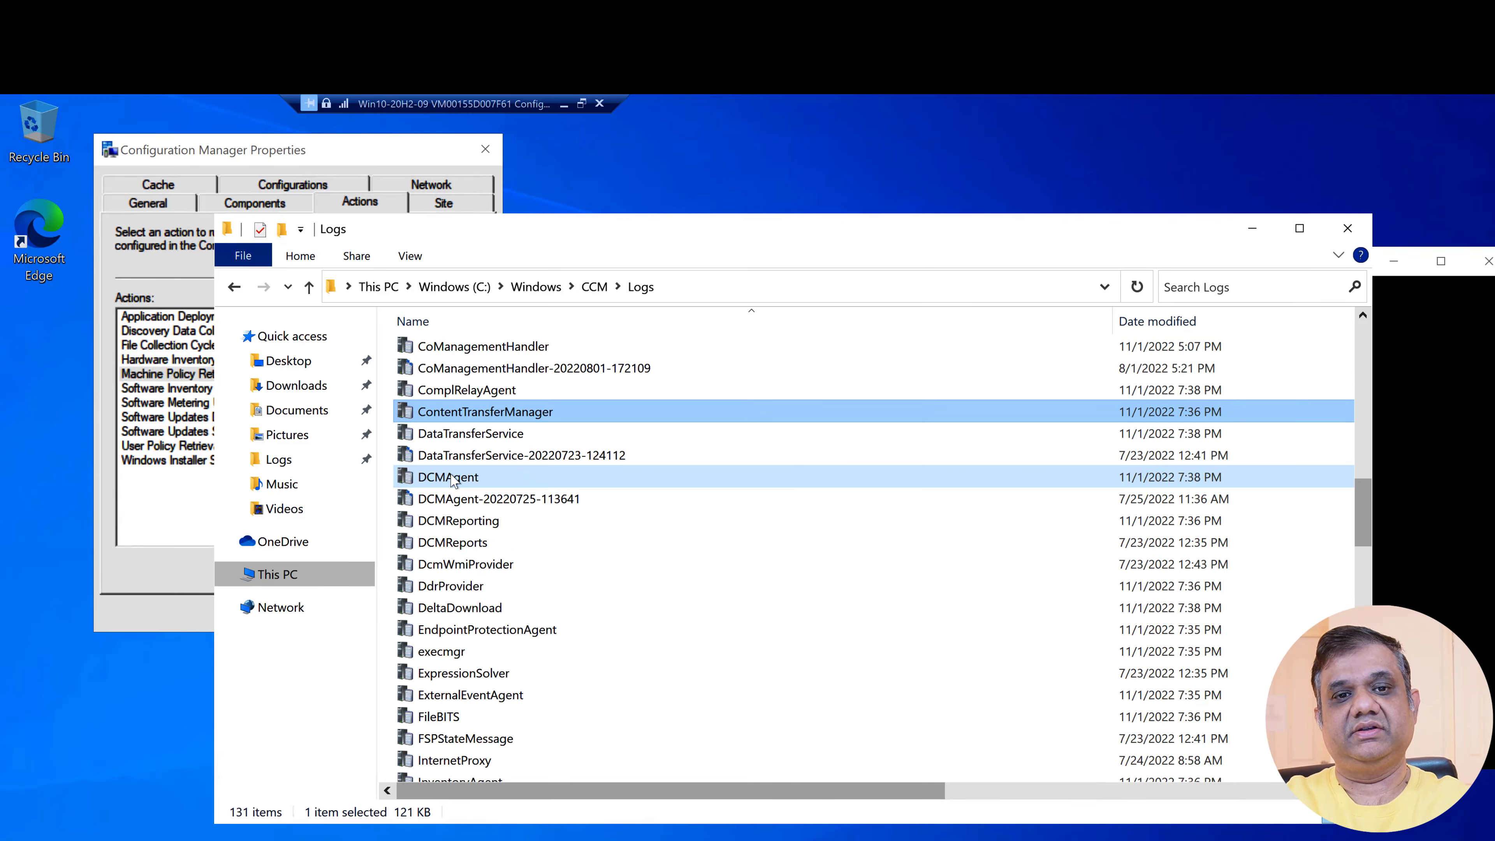
key(Return)
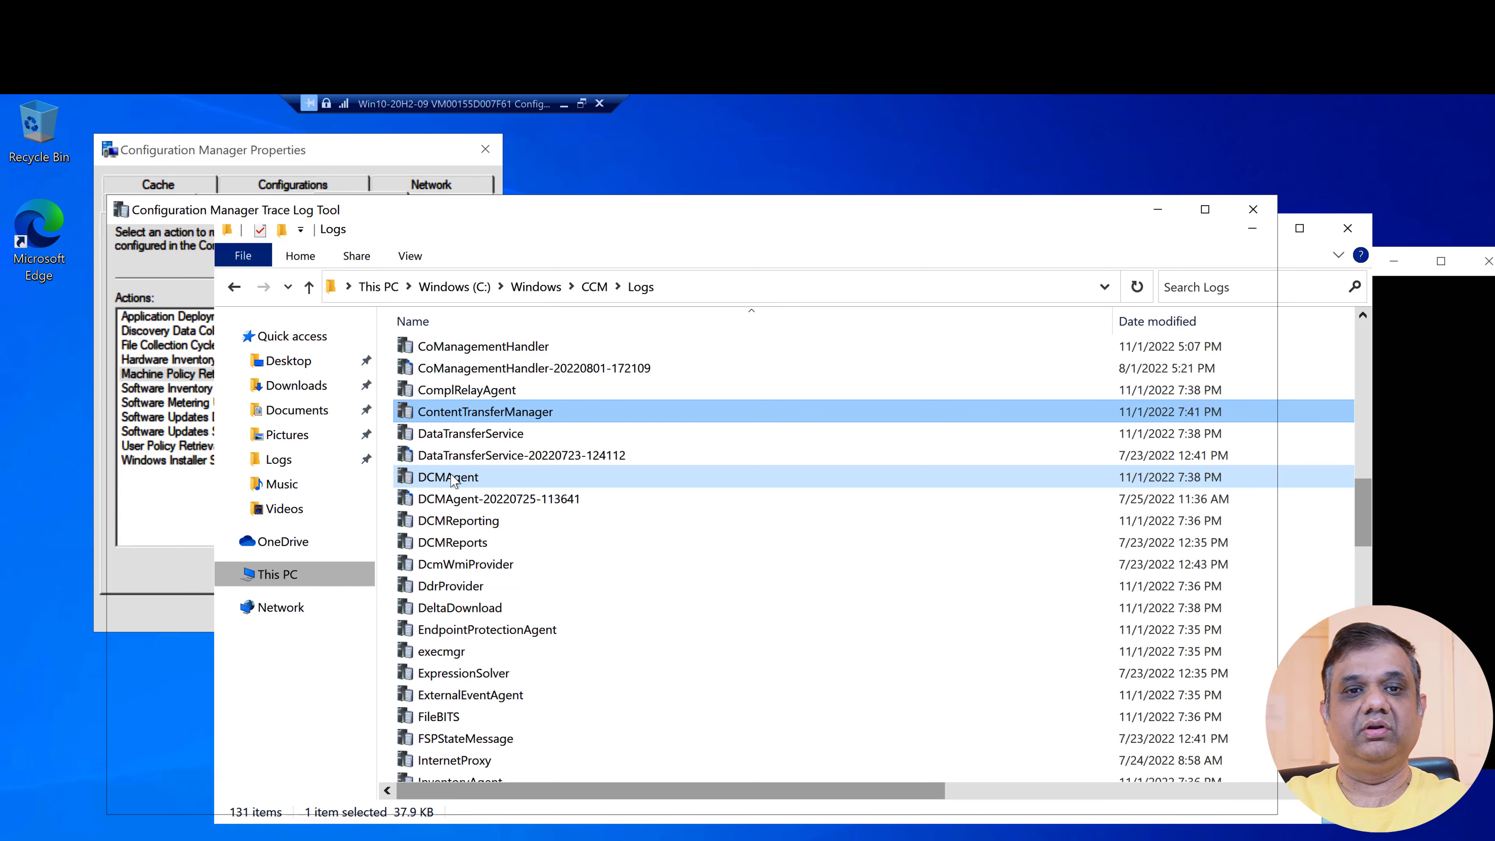
click(1205, 209)
- Examine the 11/1/2022 7:35:38 PM CTM job start, creation, WAITING_CONTENTLOCATIONS and persisted locations entries in the ContentTransferManager log
scroll(506, 500, up, 5)
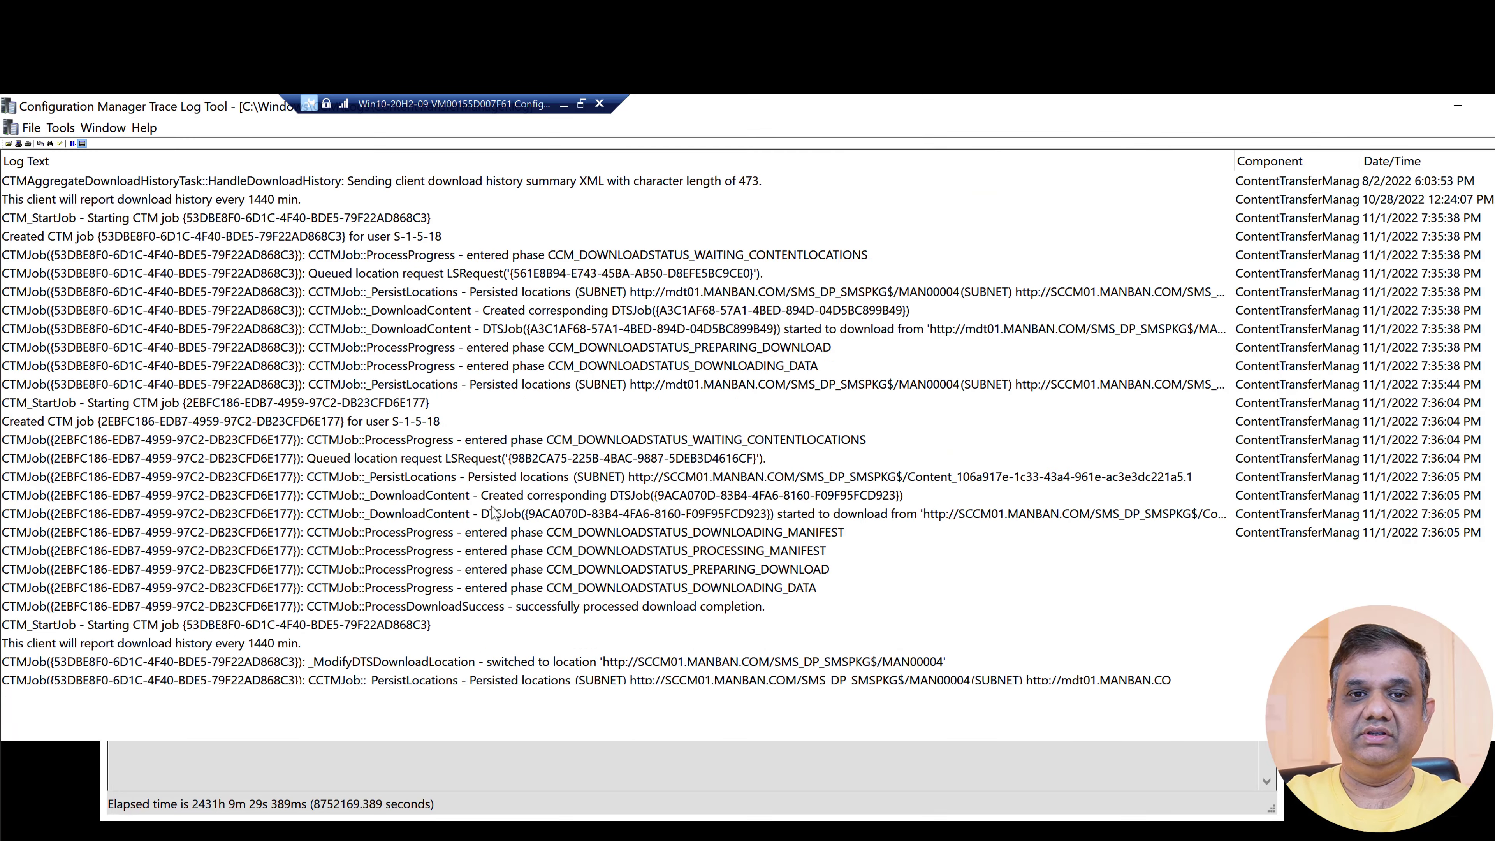
scroll(493, 511, up, 3)
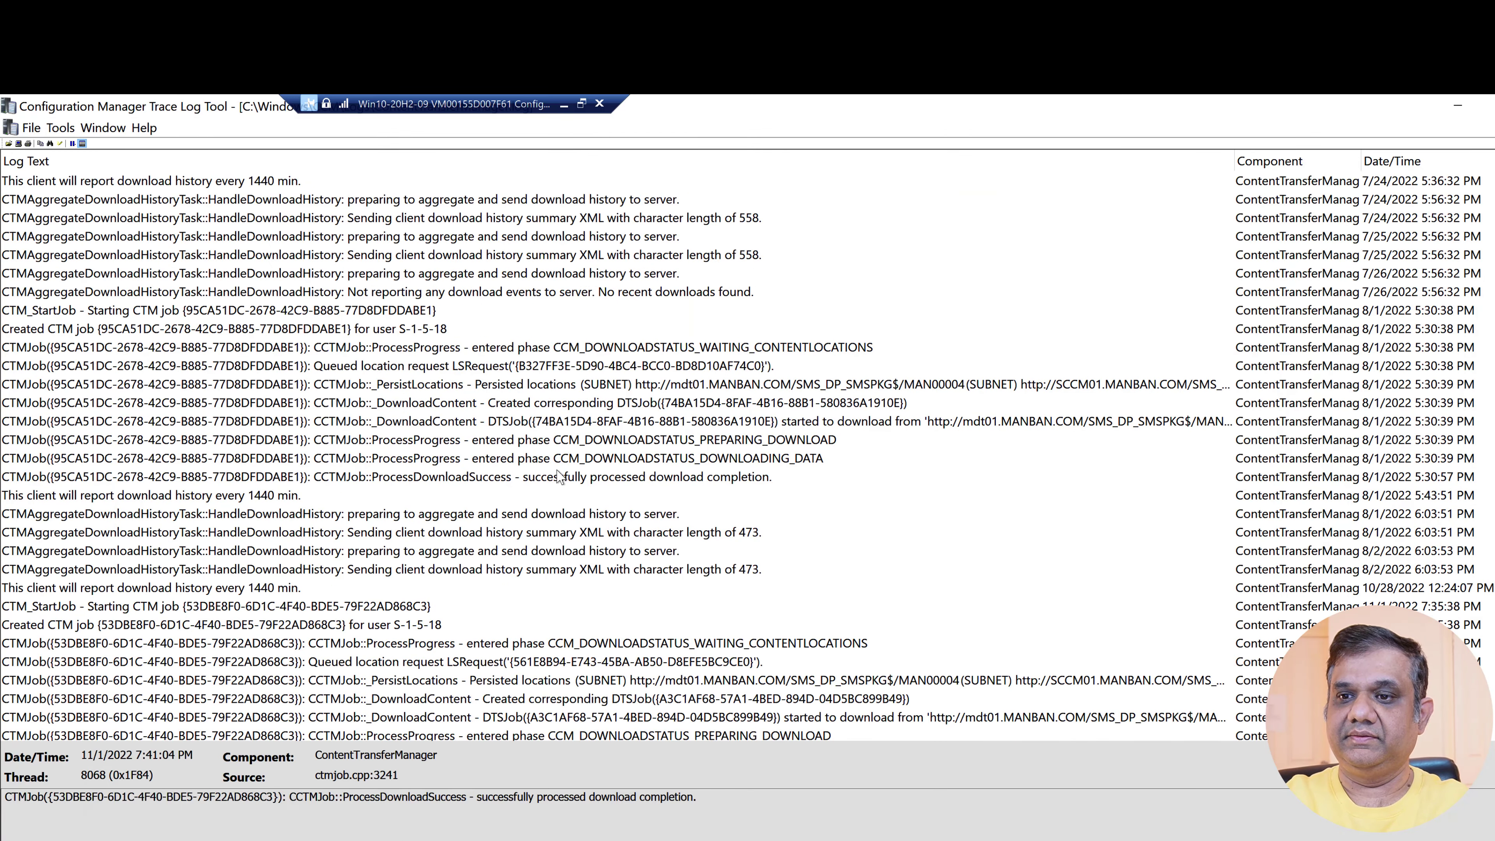
click(505, 607)
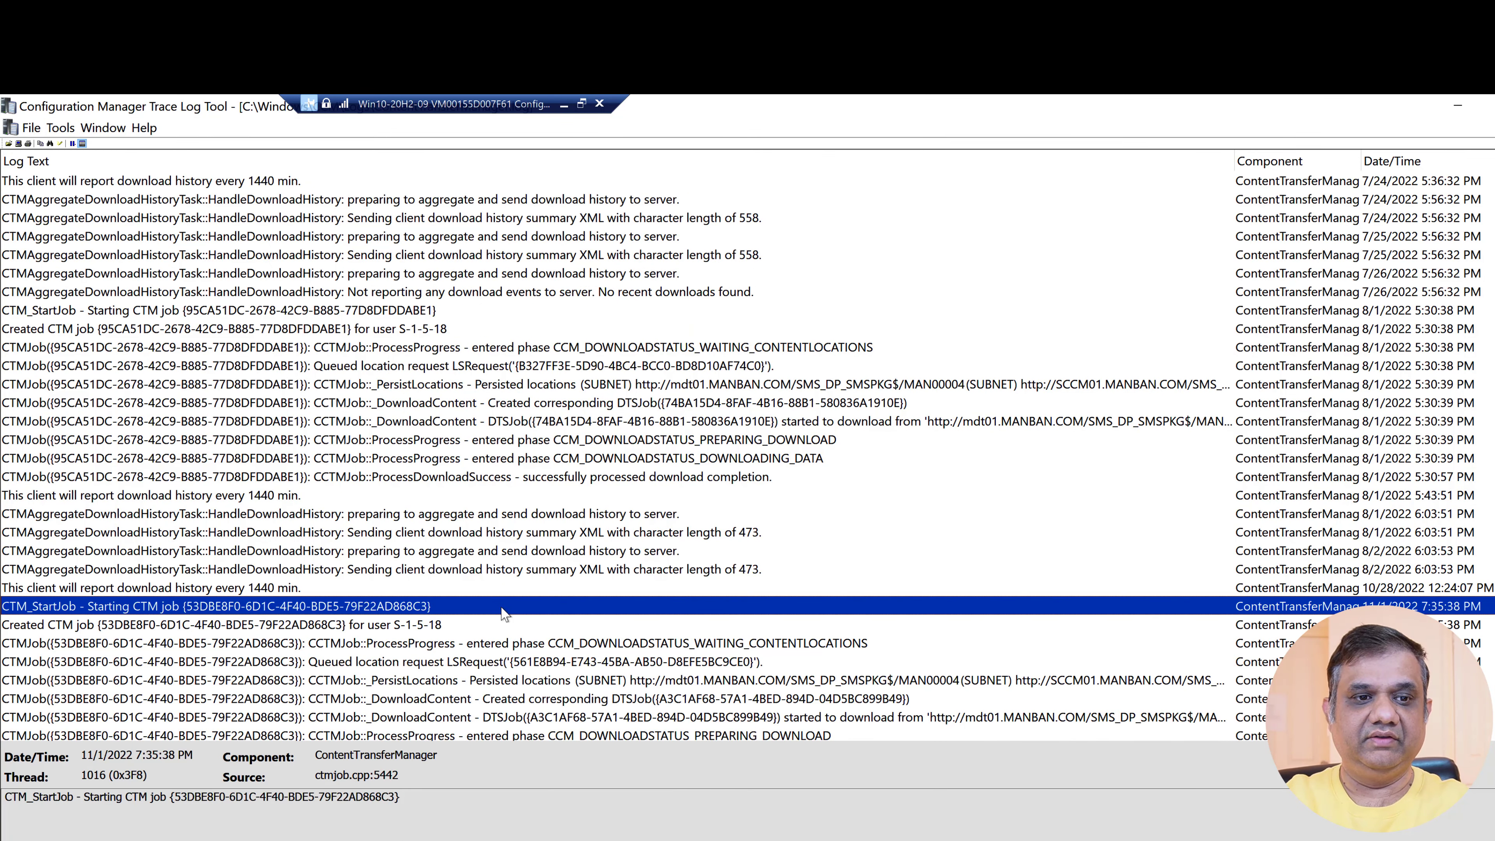
click(48, 627)
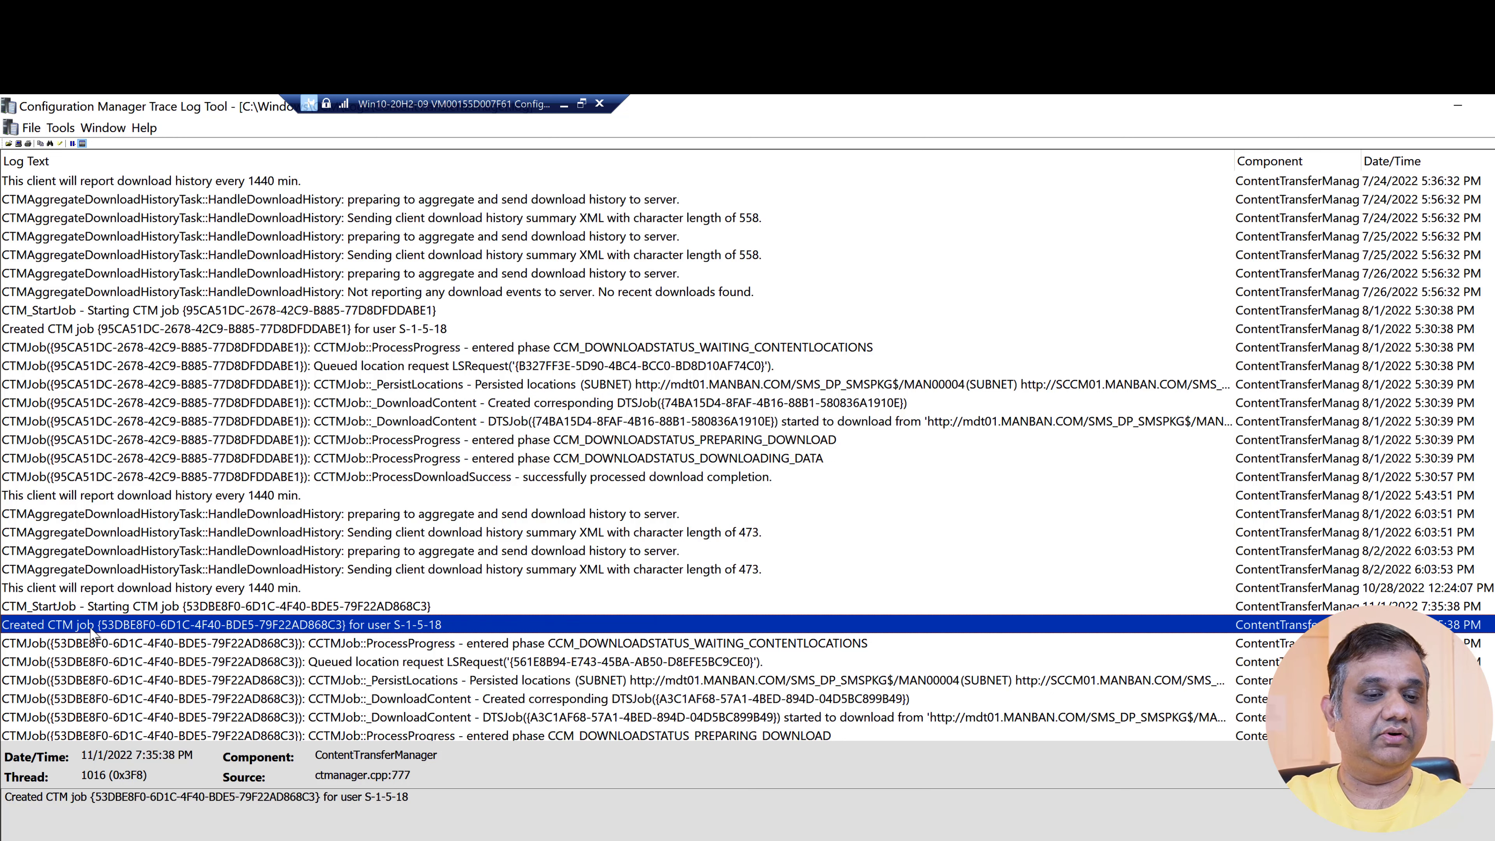
scroll(91, 631, down, 2)
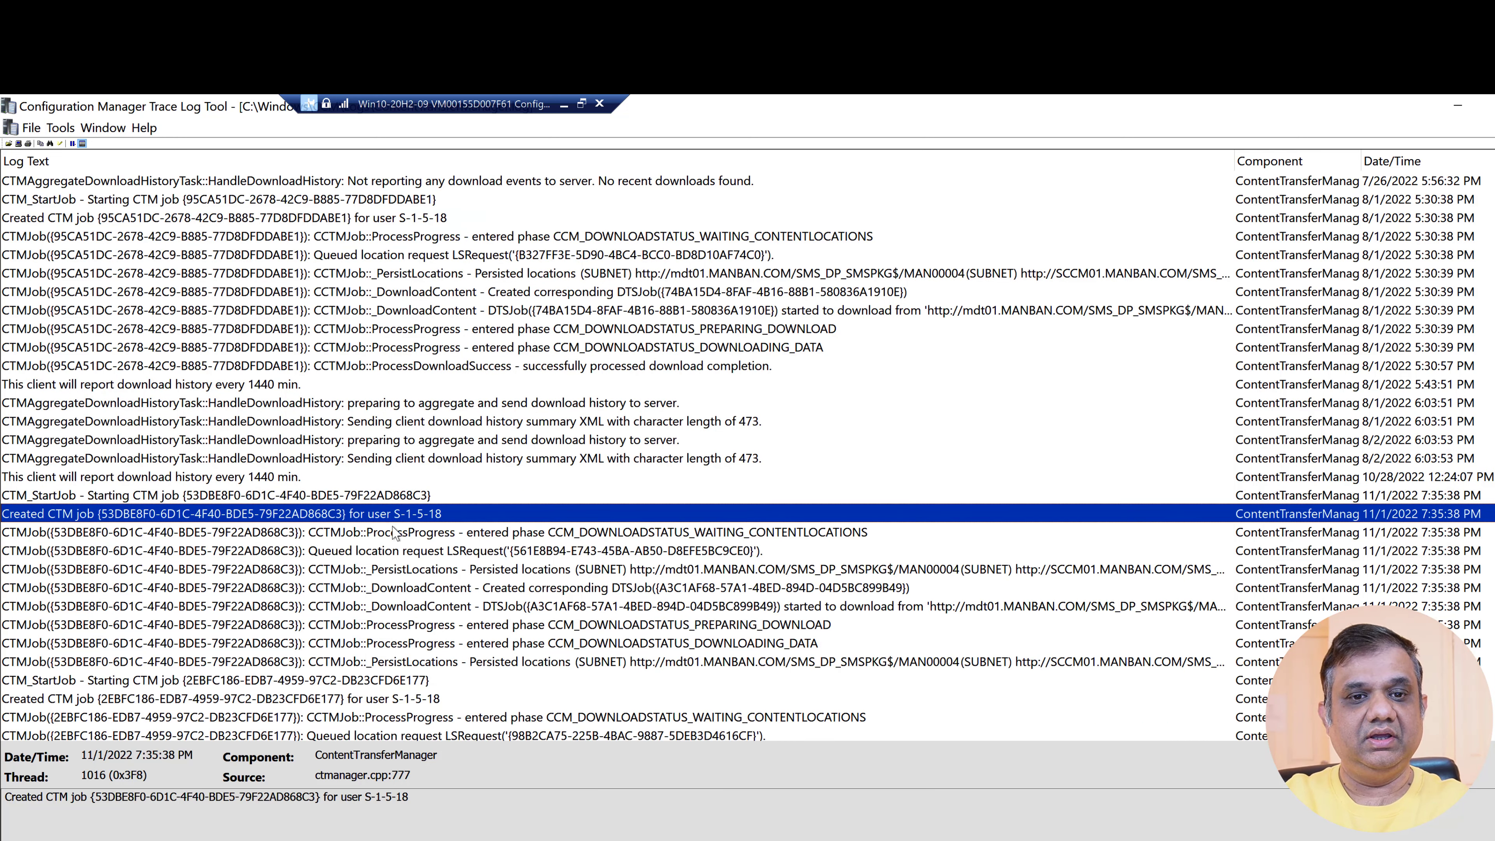
click(398, 533)
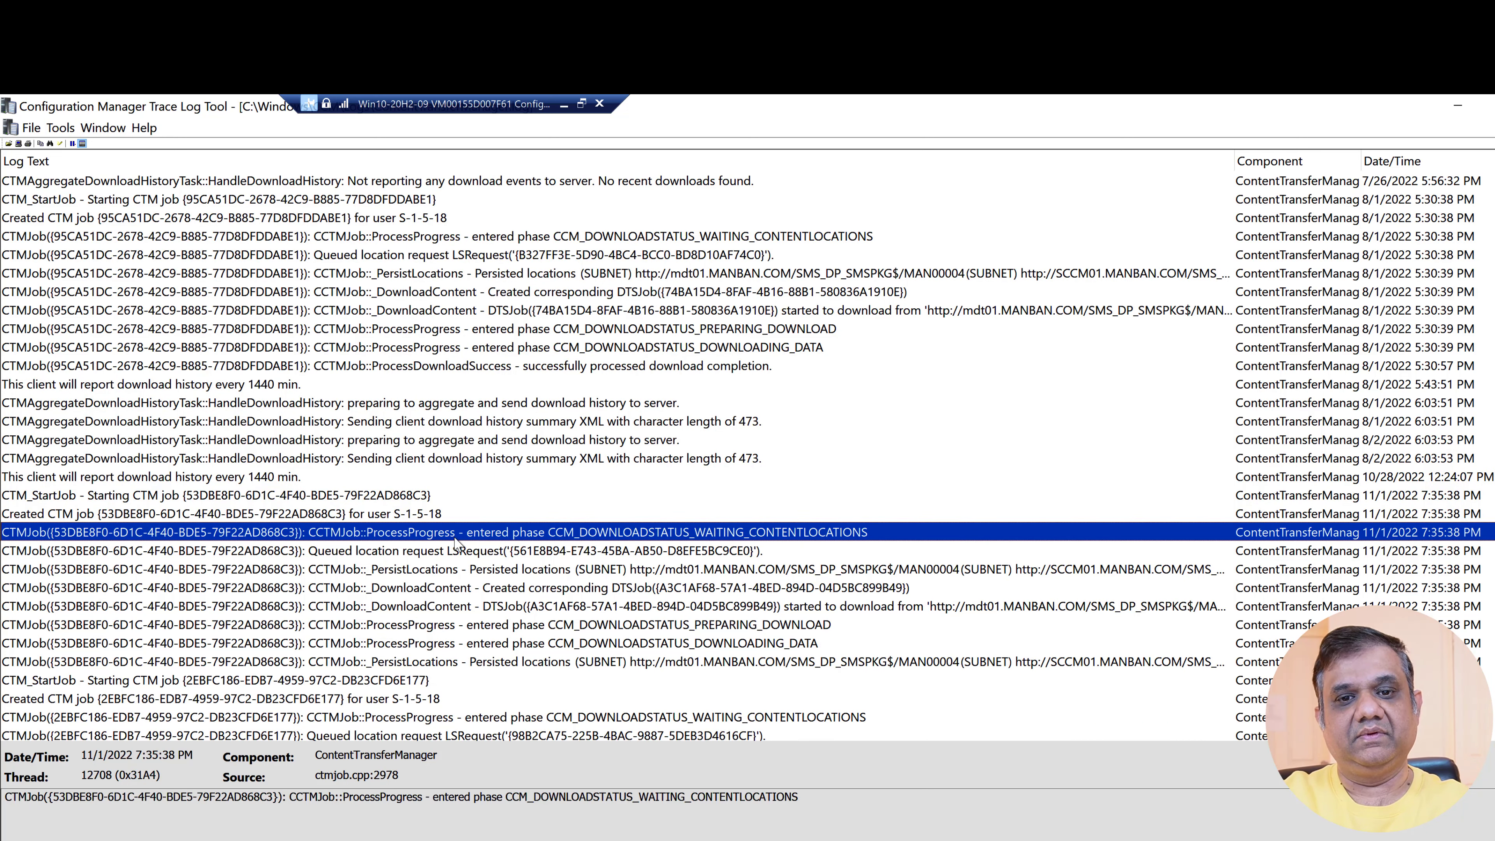
click(416, 574)
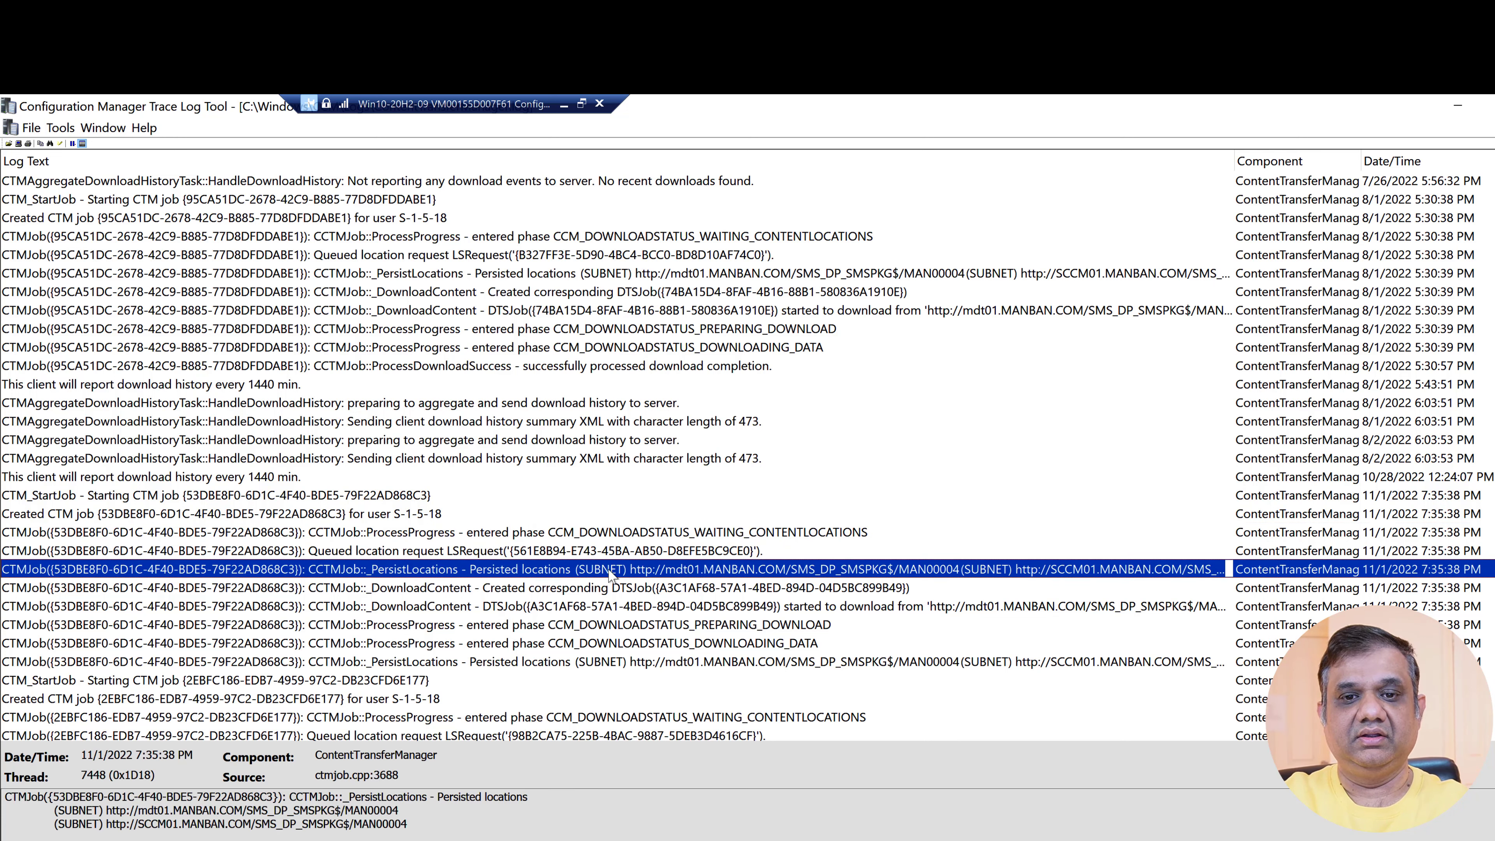
- Examine the DTS job download start, PREPARING_DOWNLOAD, DOWNLOADING_DATA and second persisted locations entries for MAN00004
scroll(414, 554, down, 2)
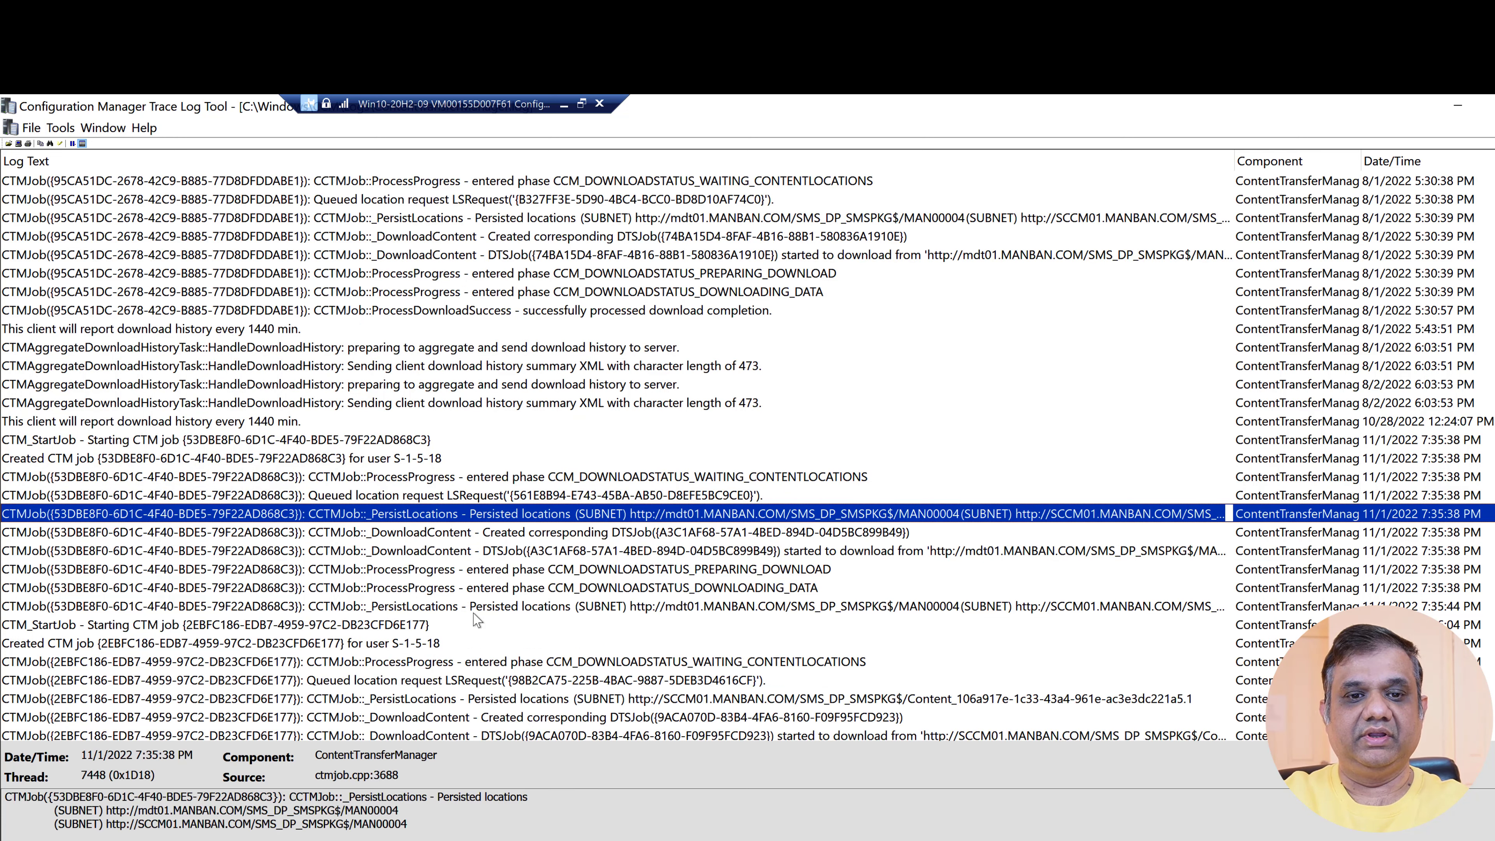
click(422, 499)
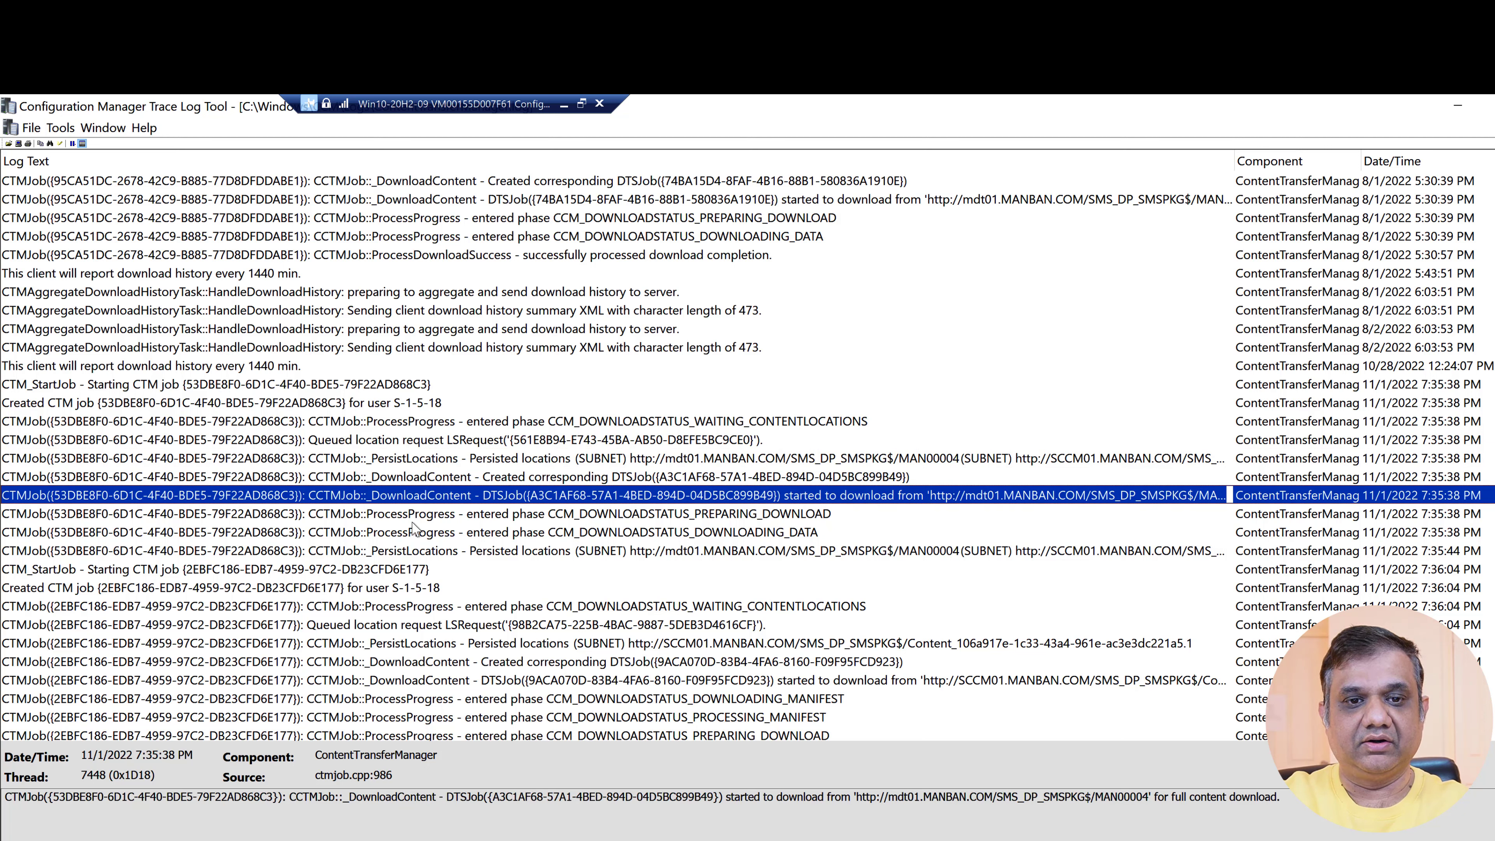
click(416, 518)
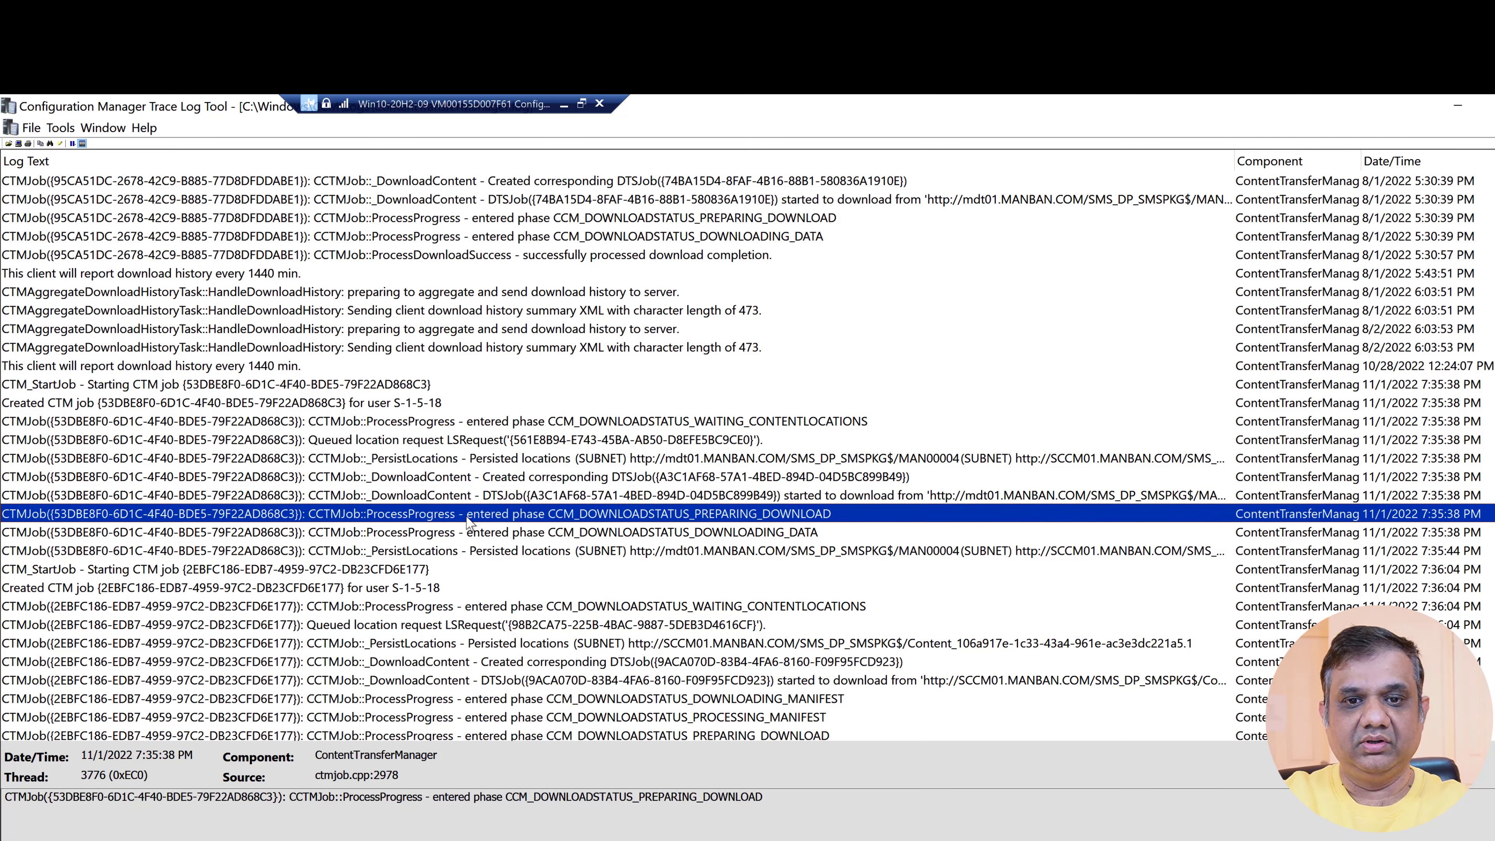
click(751, 536)
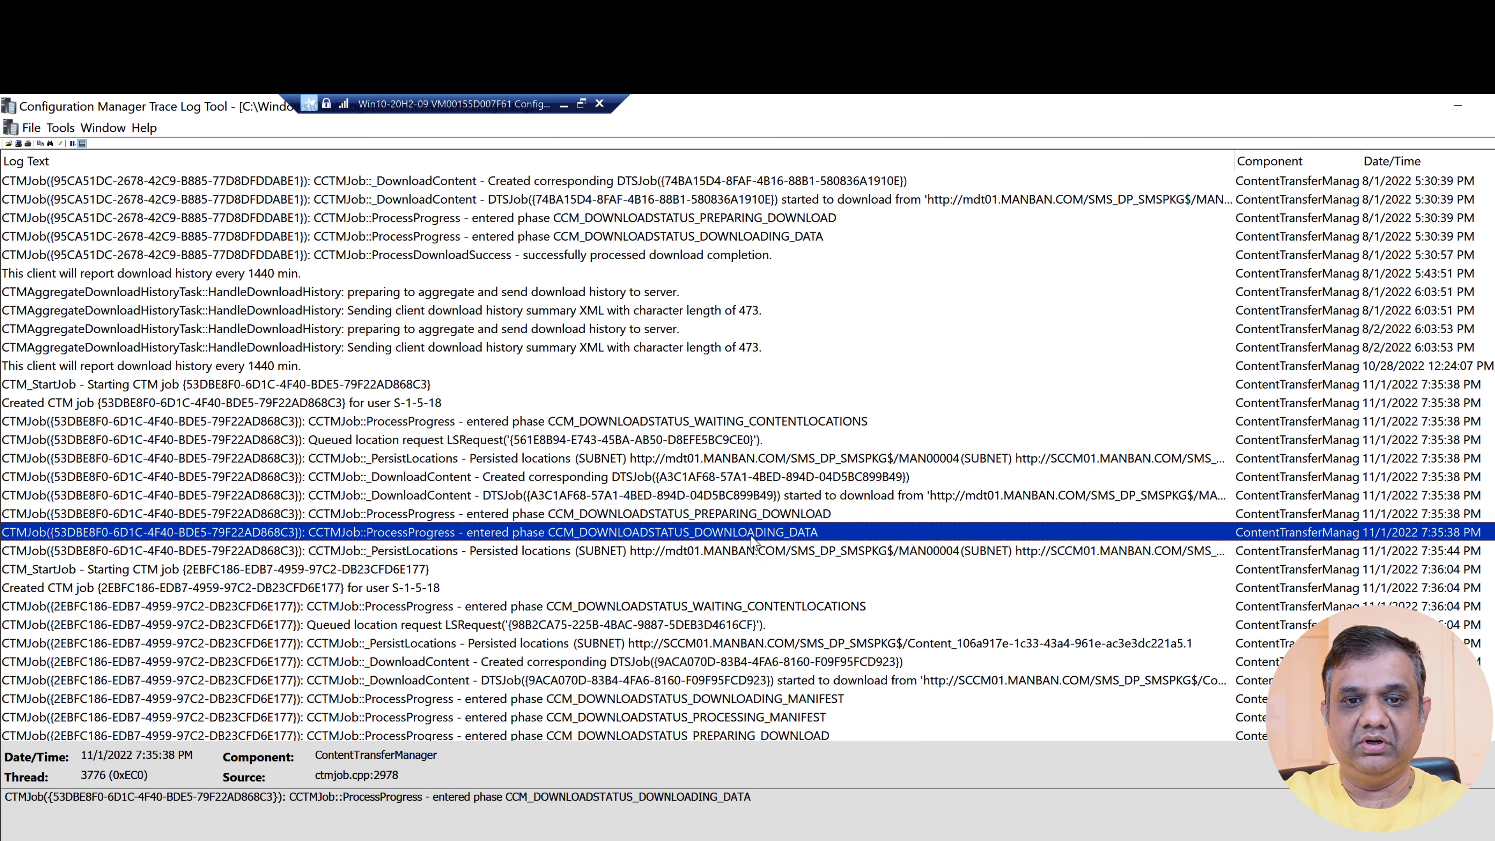
click(740, 556)
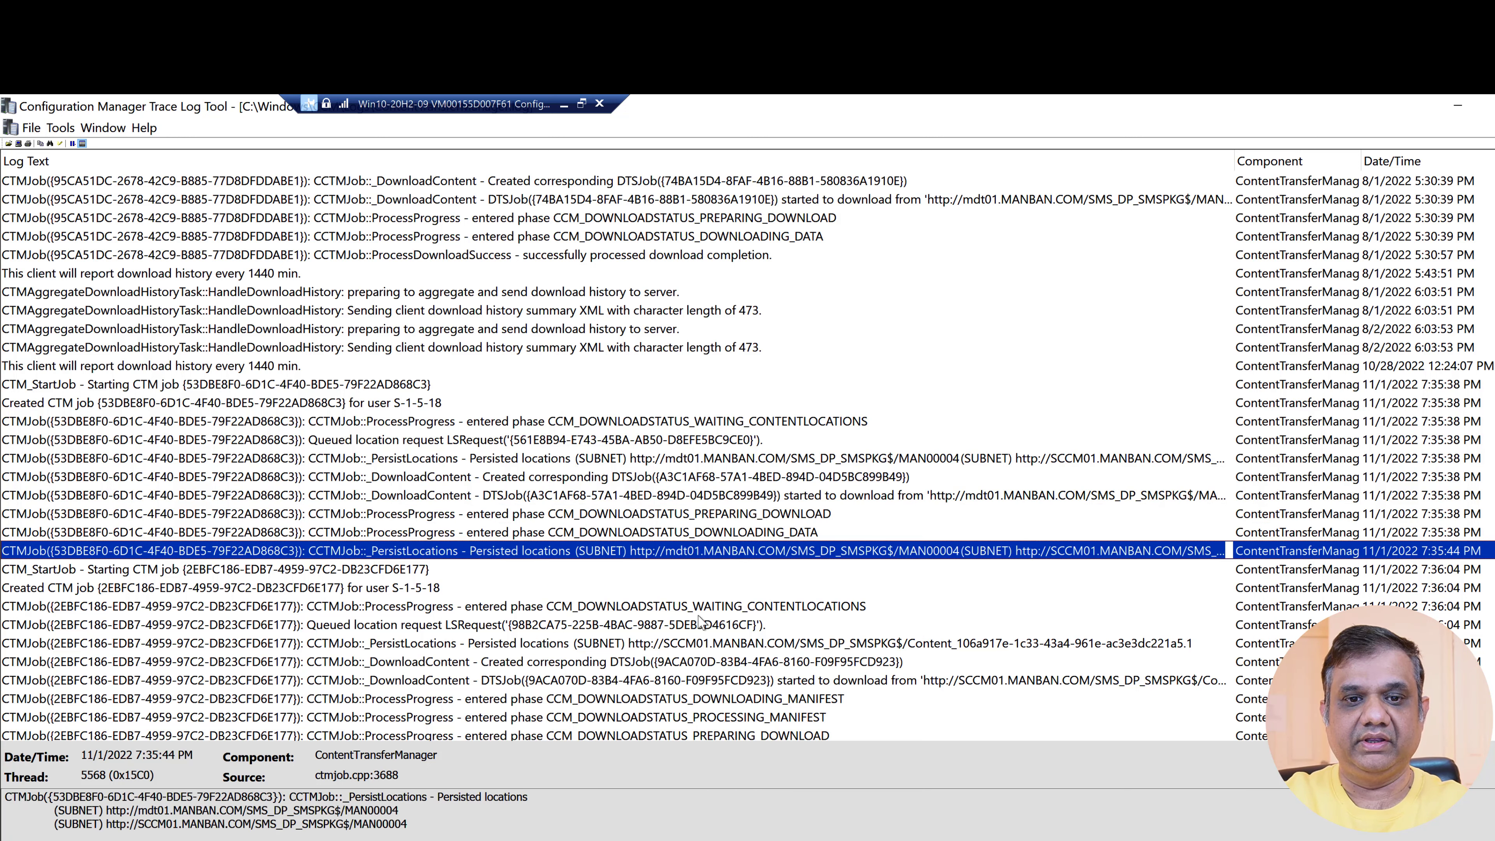
- Examine the second CTM job's data download and completion entries and the _ModifyDTSDownloadLocation entry, and close the ContentTransferManager log
scroll(612, 652, down, 3)
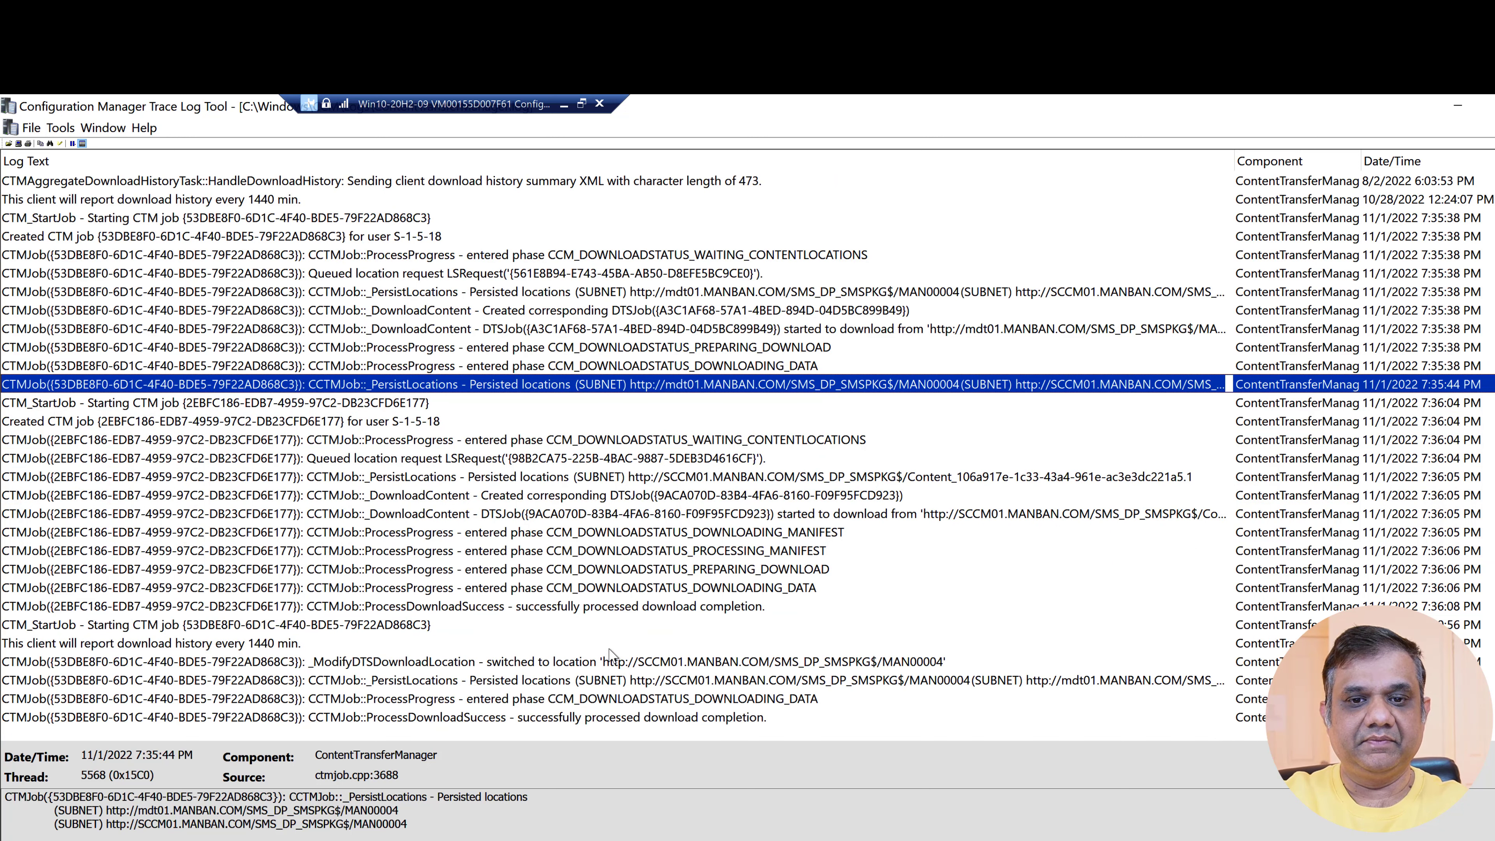
click(700, 589)
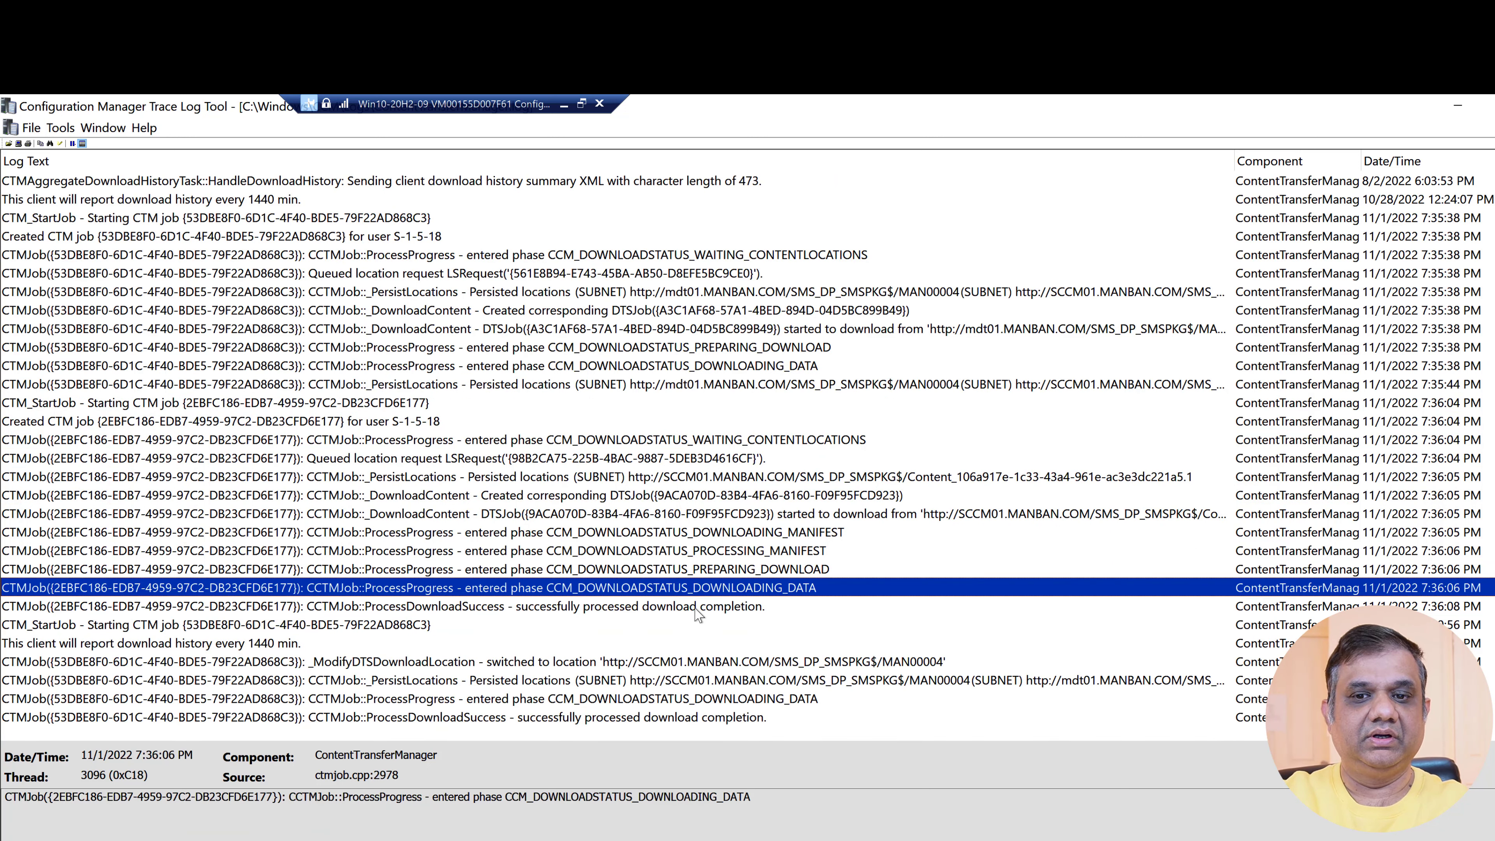
click(696, 607)
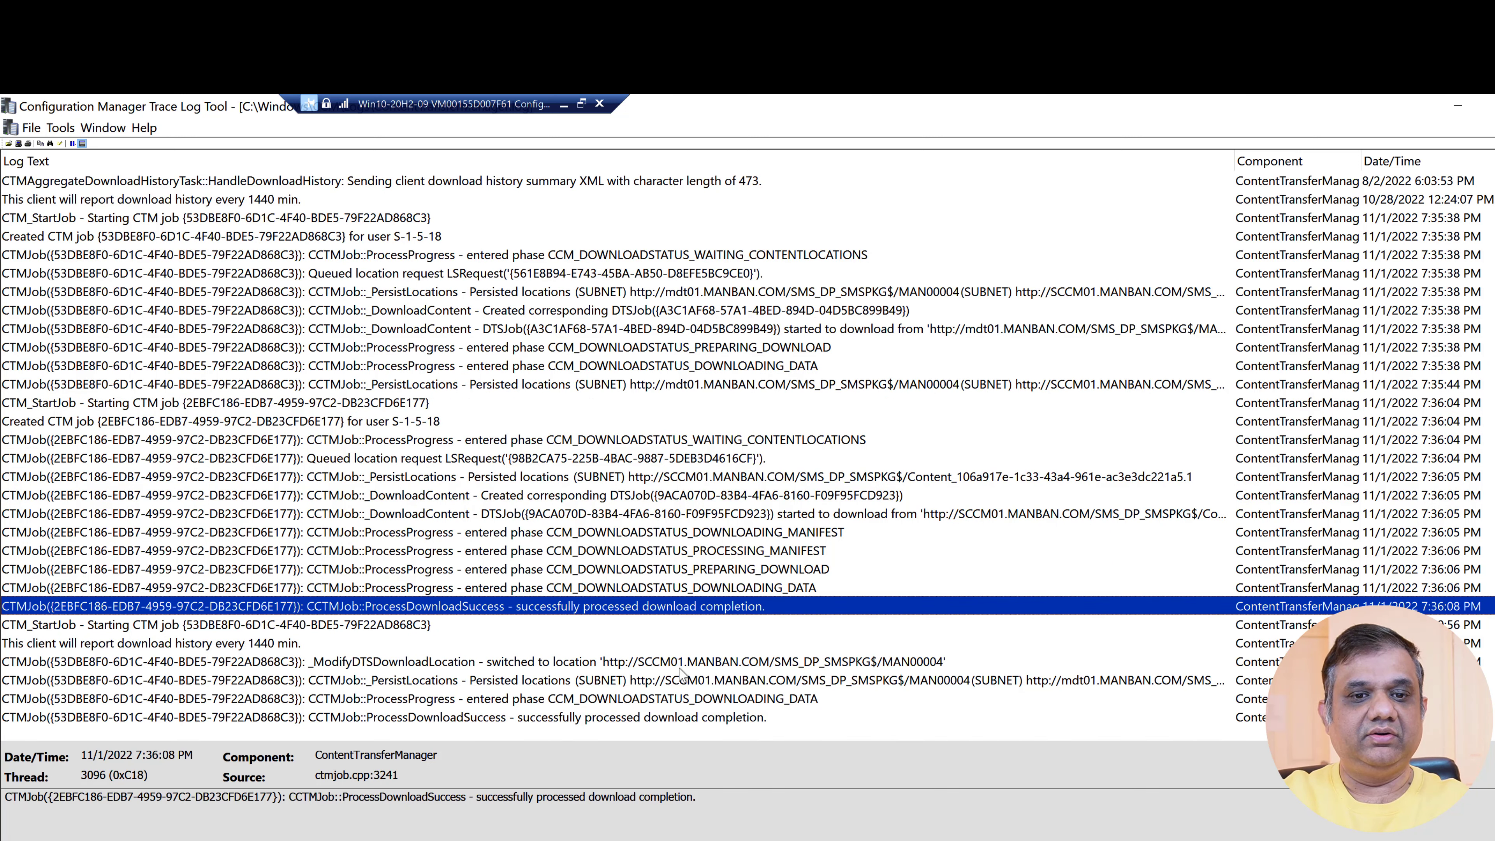
click(692, 667)
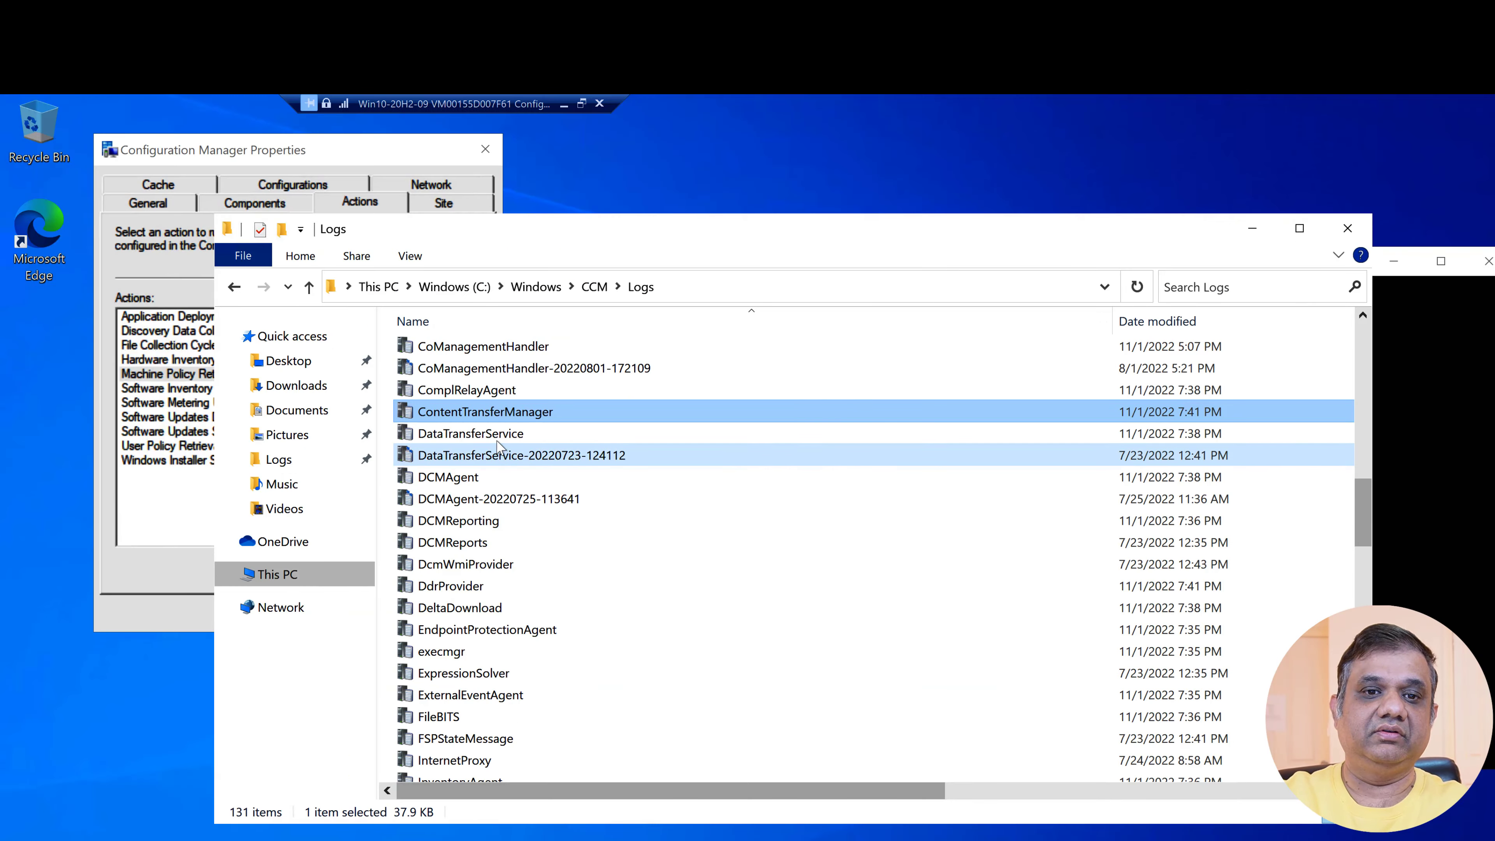
- Open the DataTransferService log from the Logs folder and maximize its window
double_click(500, 434)
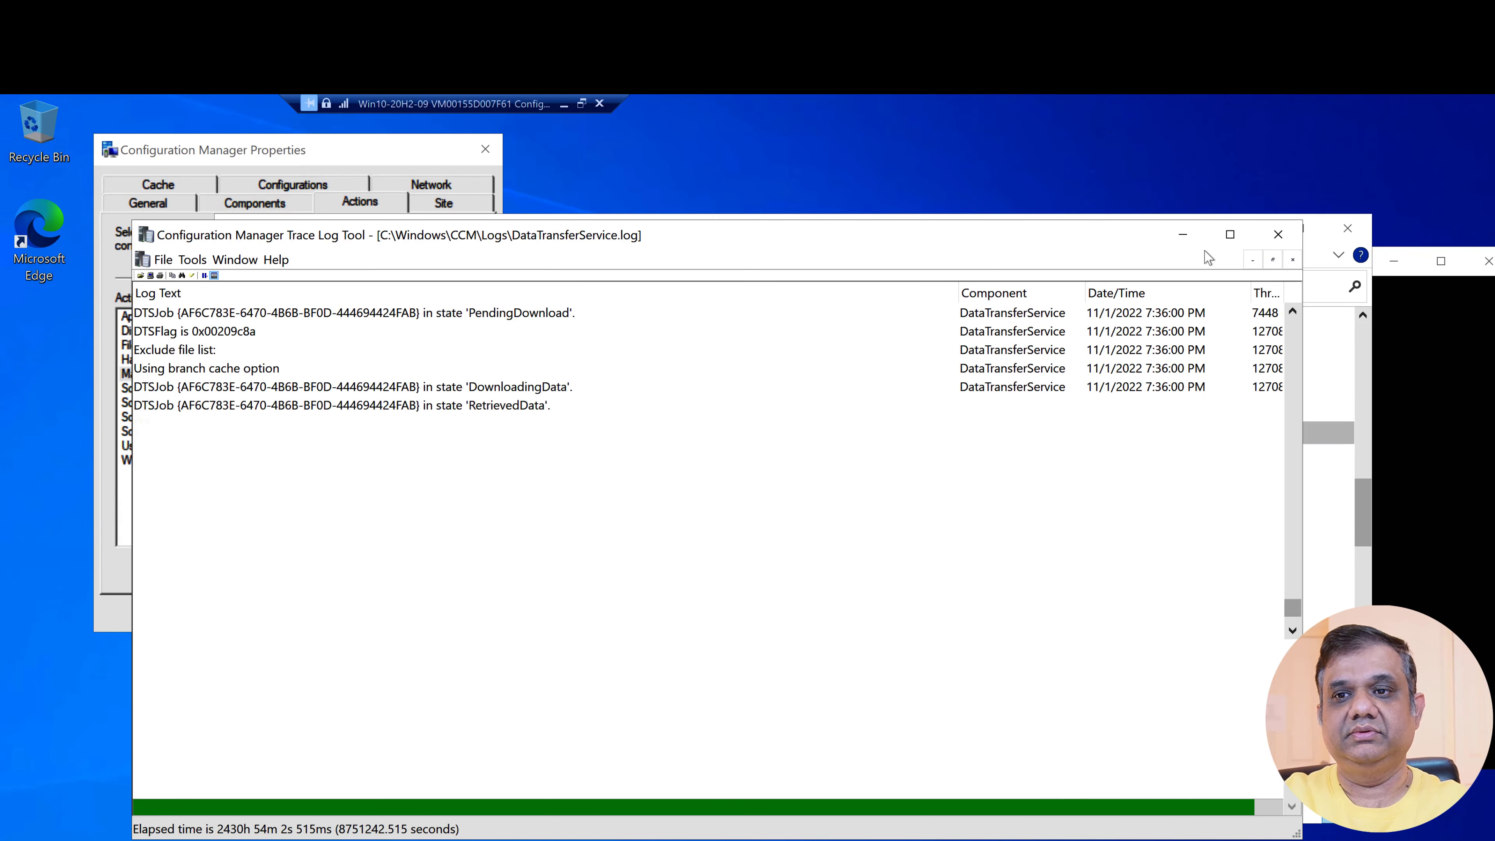
click(1230, 234)
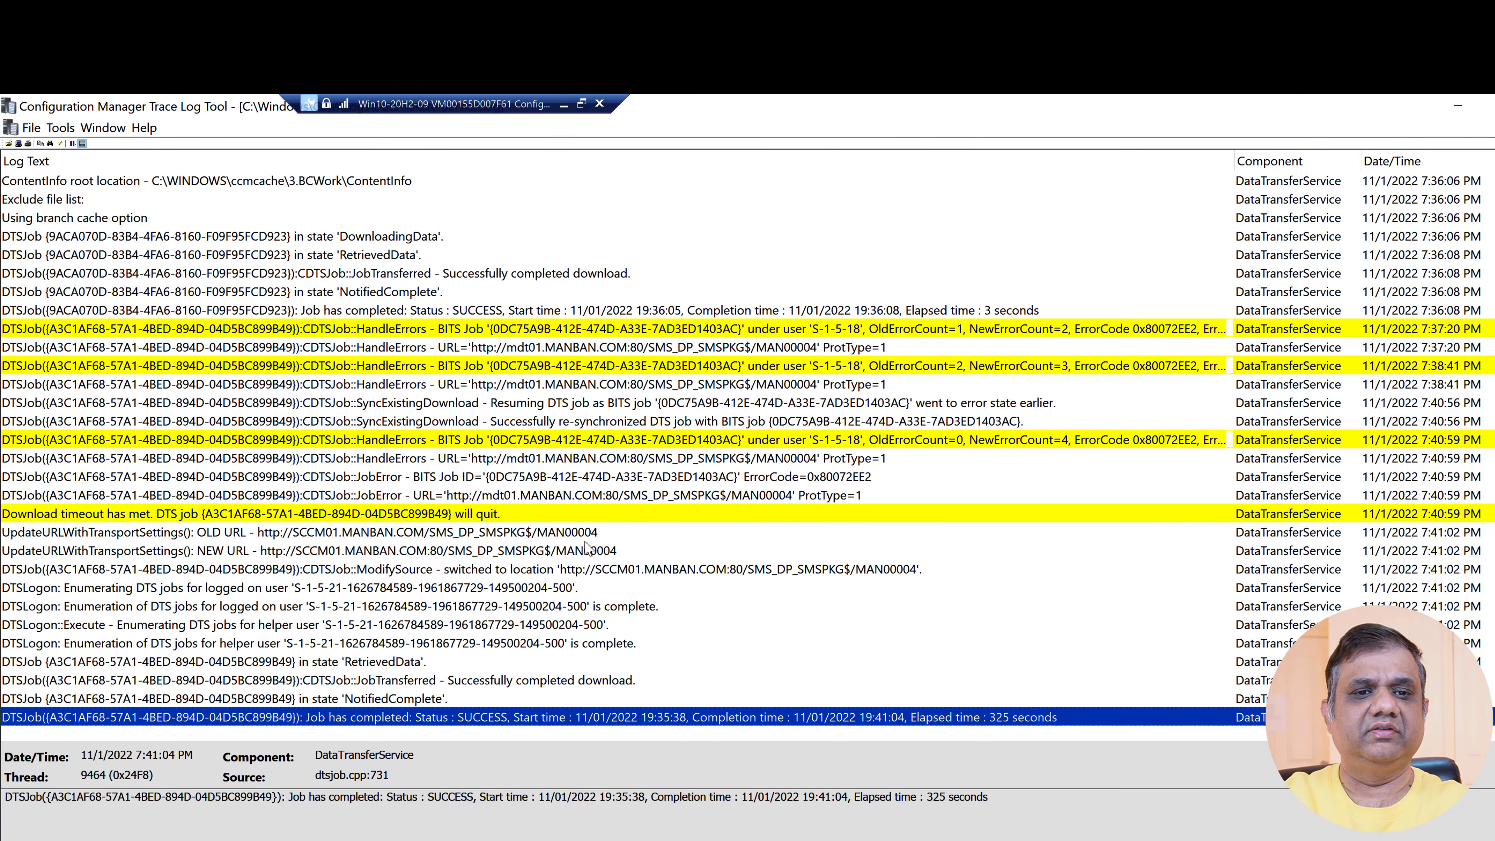
- Examine the 7:36:00 to 7:36:01 PM DataTransferService entries for application and deployment type downloads from the SCCM01 SMS_MP URL
scroll(586, 547, up, 4)
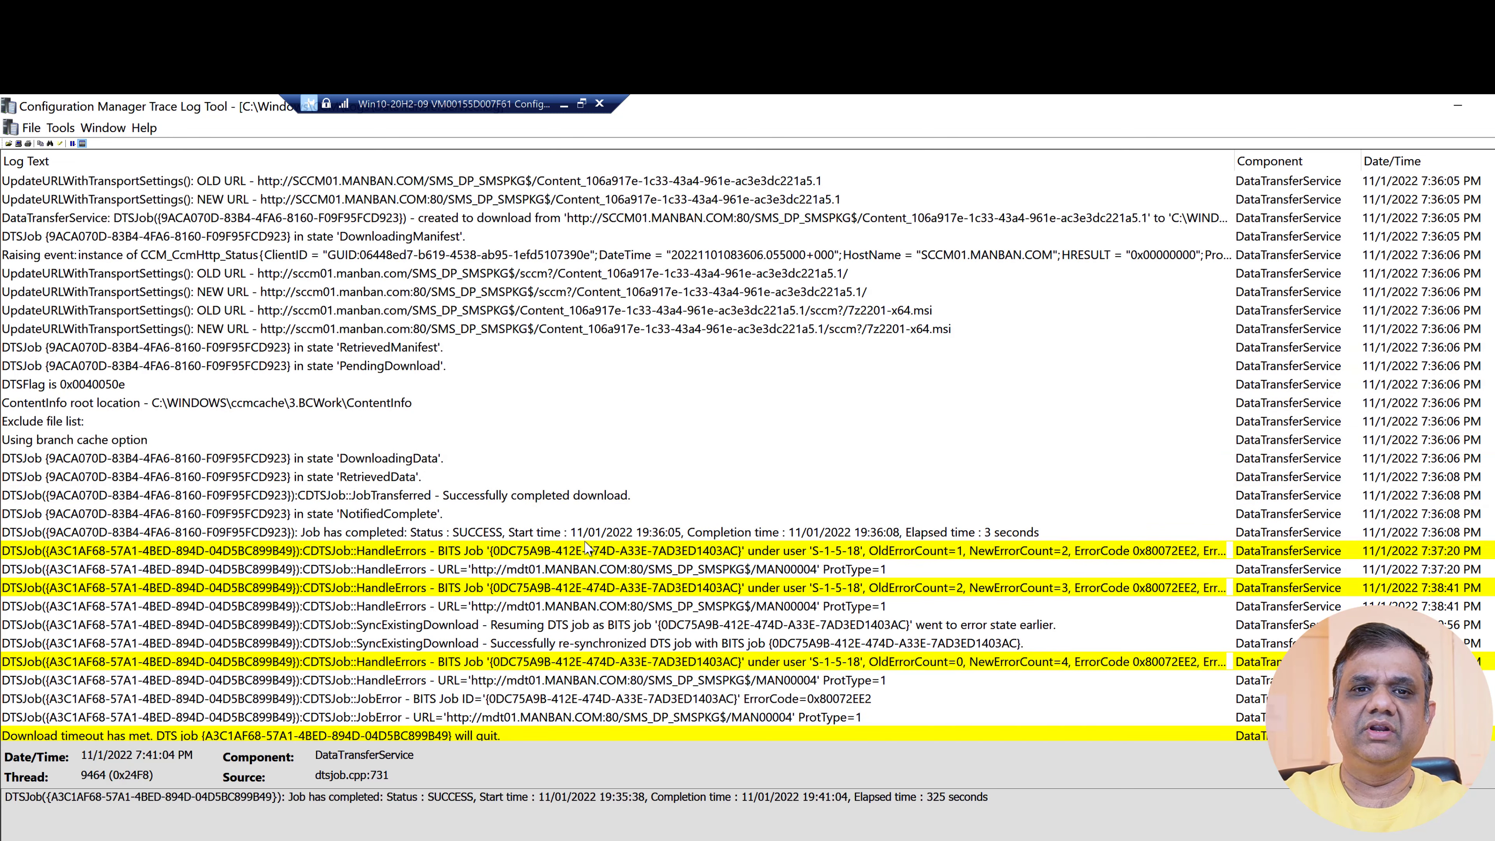
scroll(585, 547, up, 6)
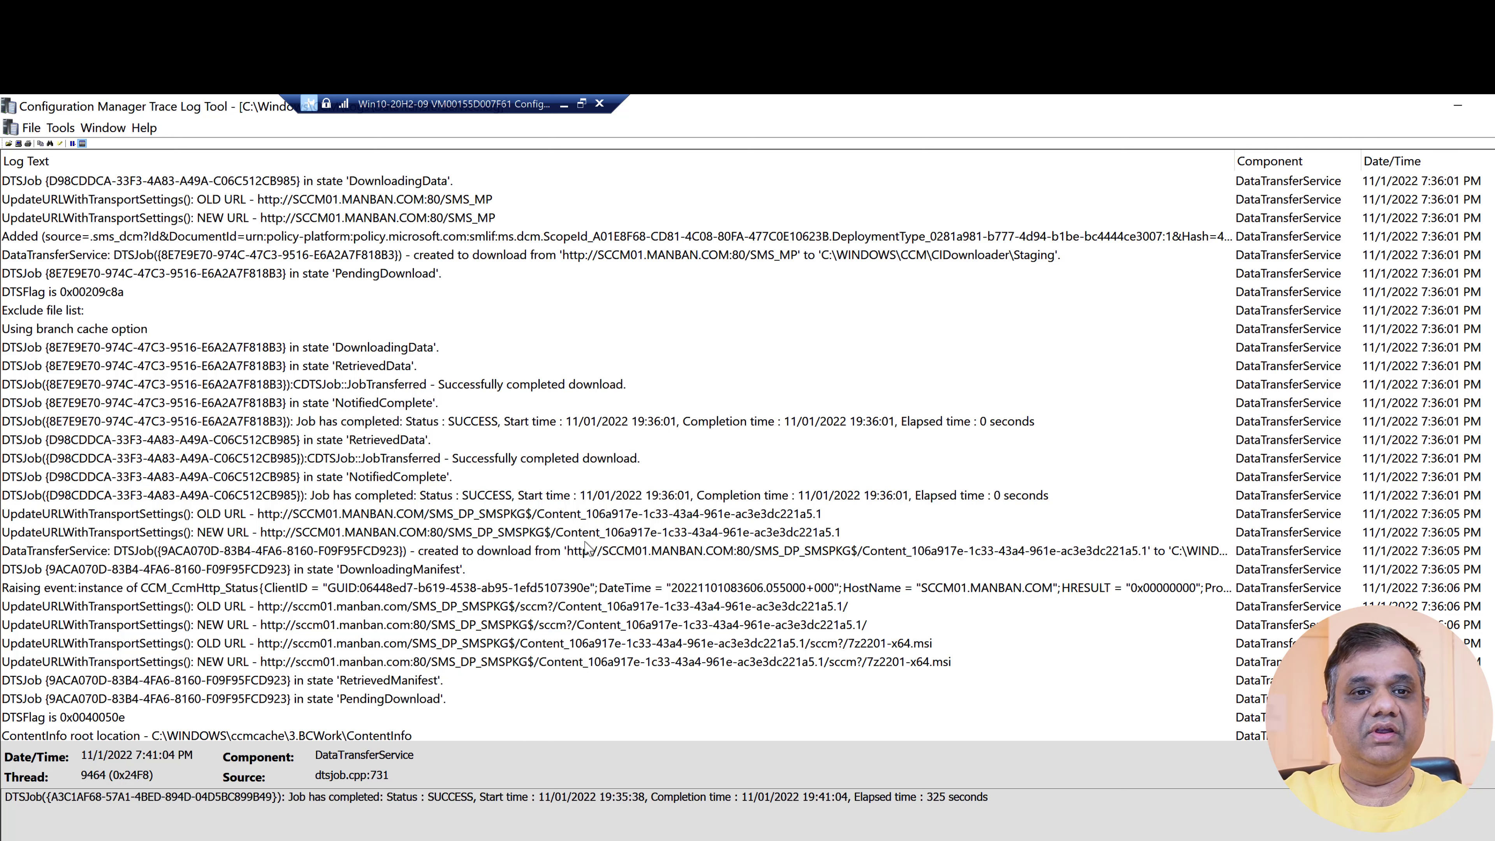
scroll(586, 547, up, 7)
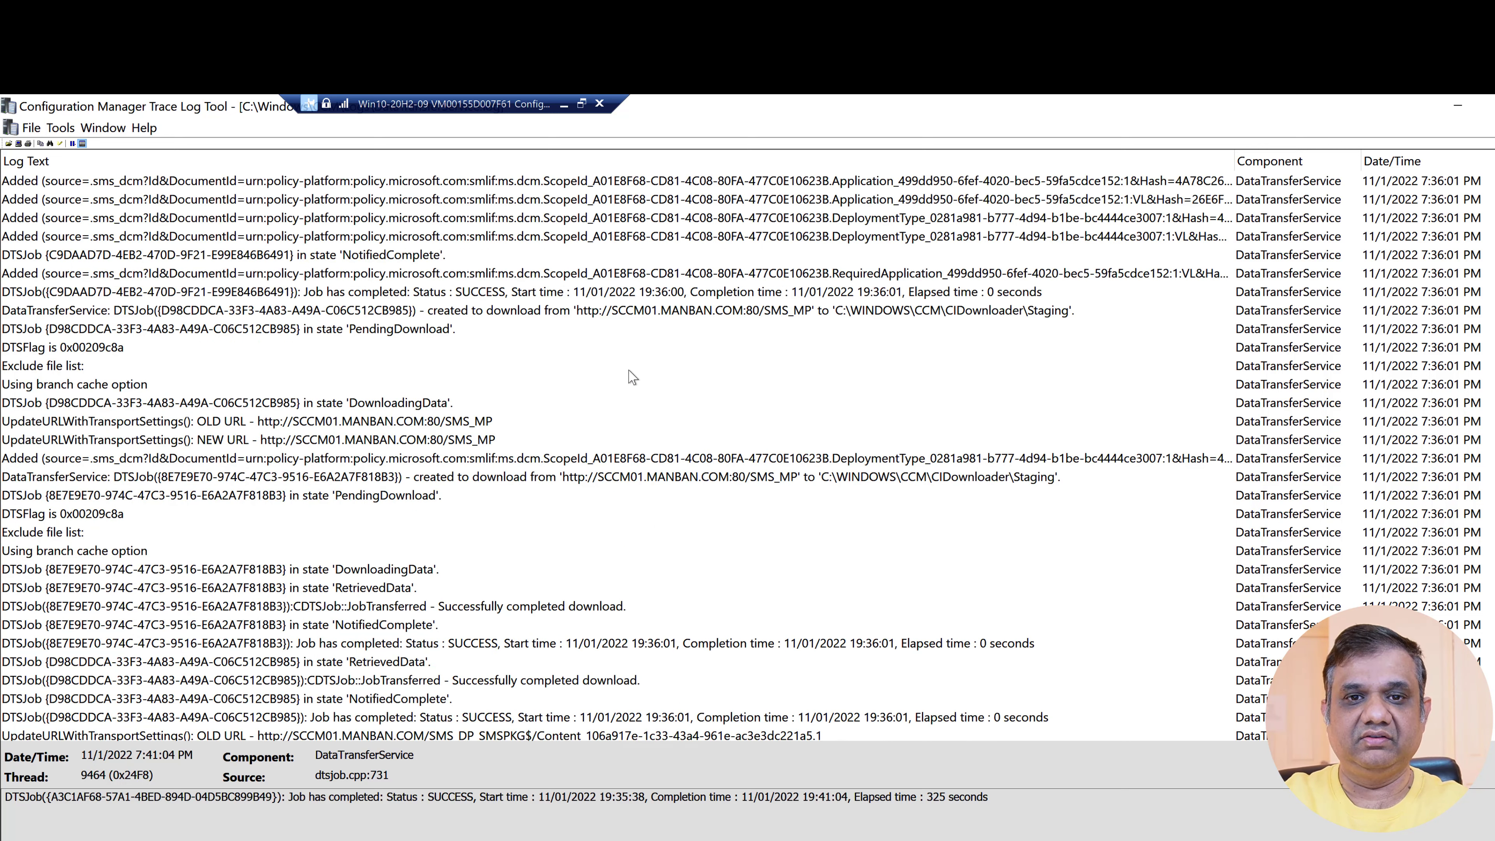
scroll(629, 371, up, 4)
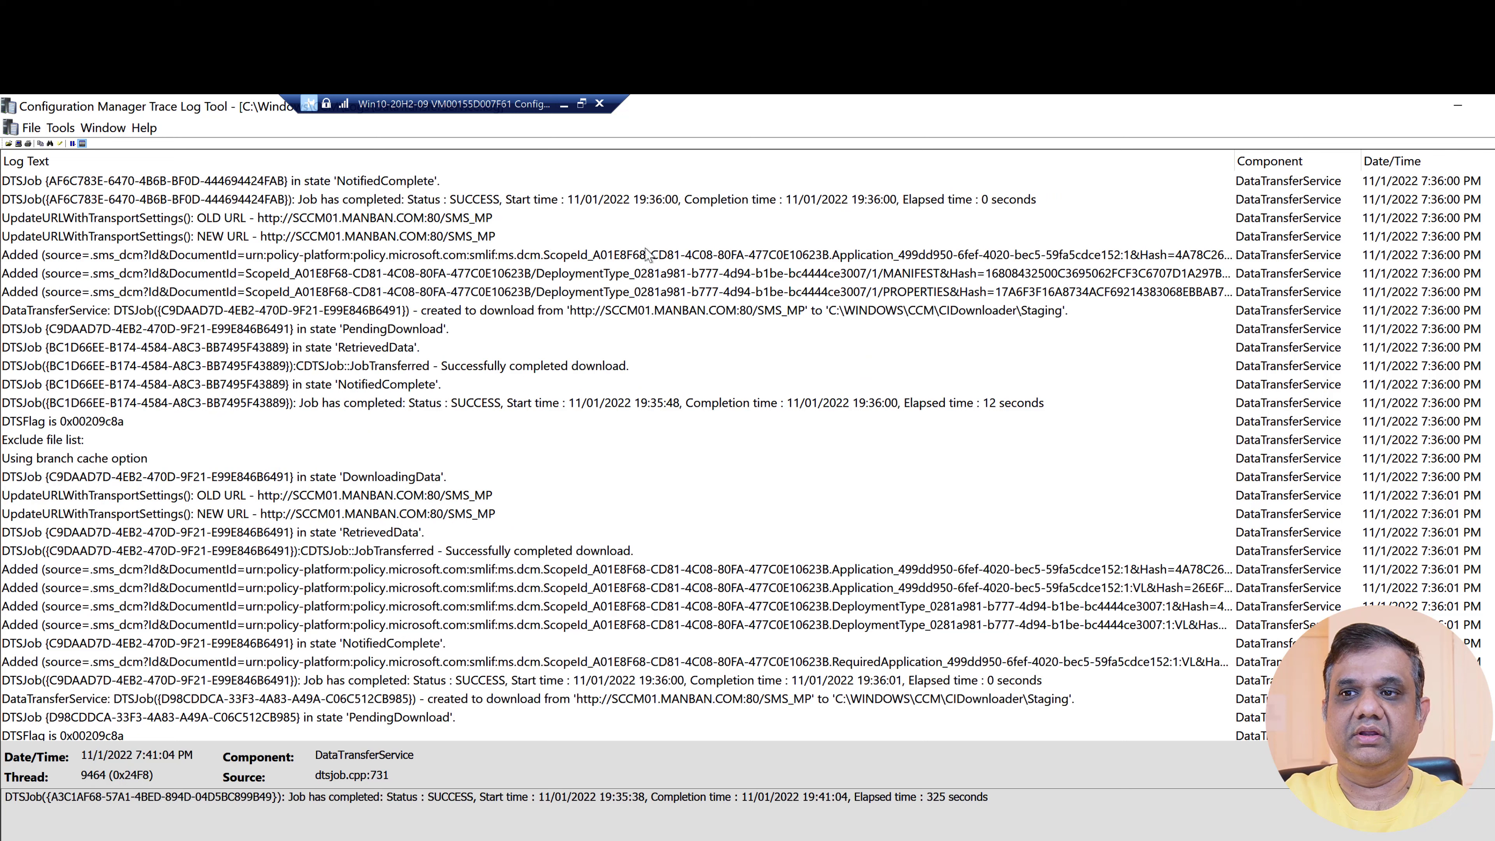
click(647, 242)
click(382, 349)
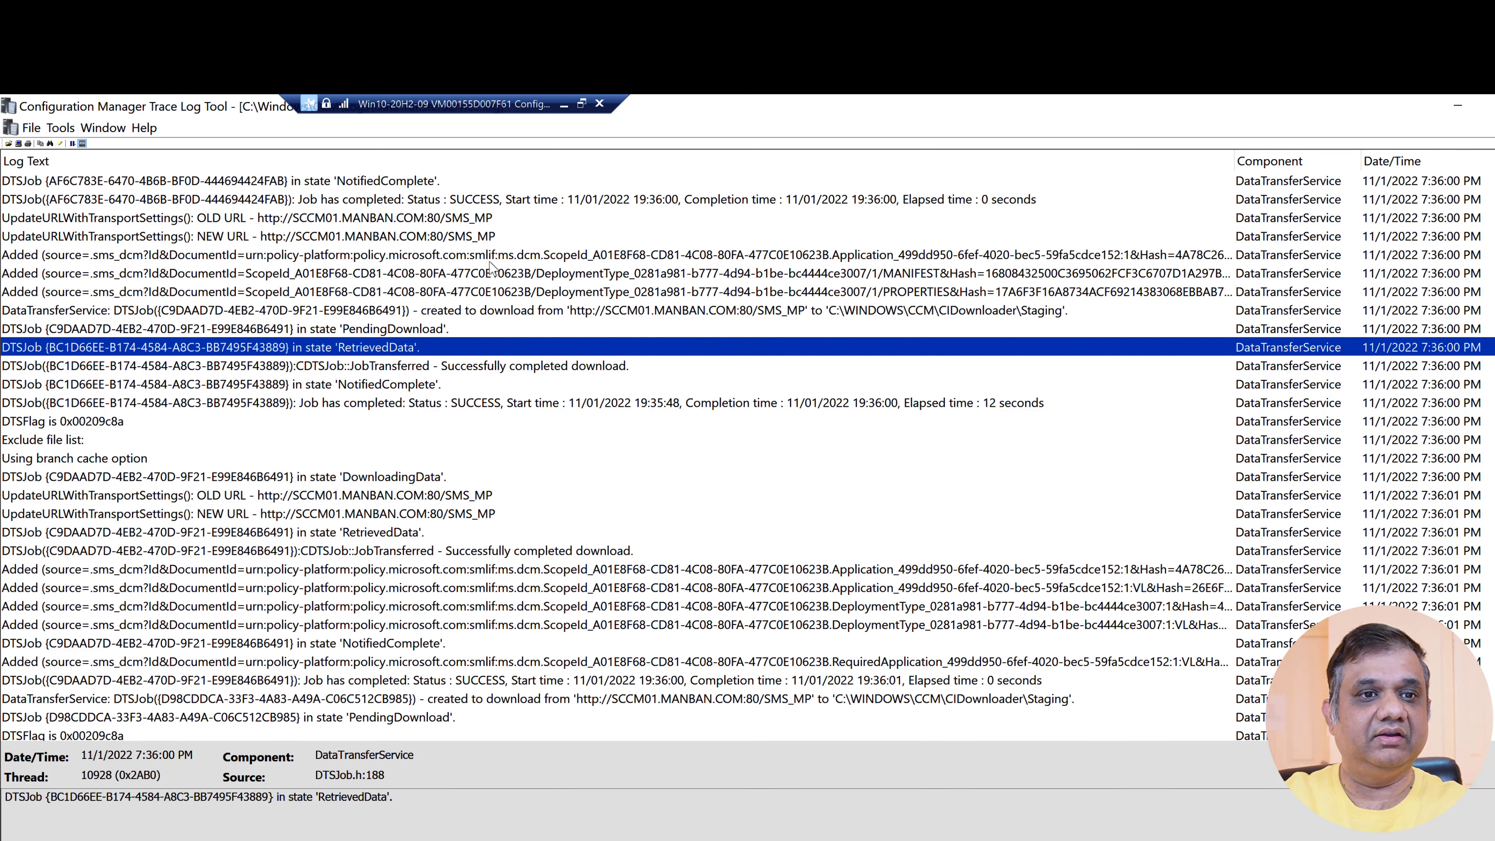
click(530, 569)
scroll(449, 541, down, 1)
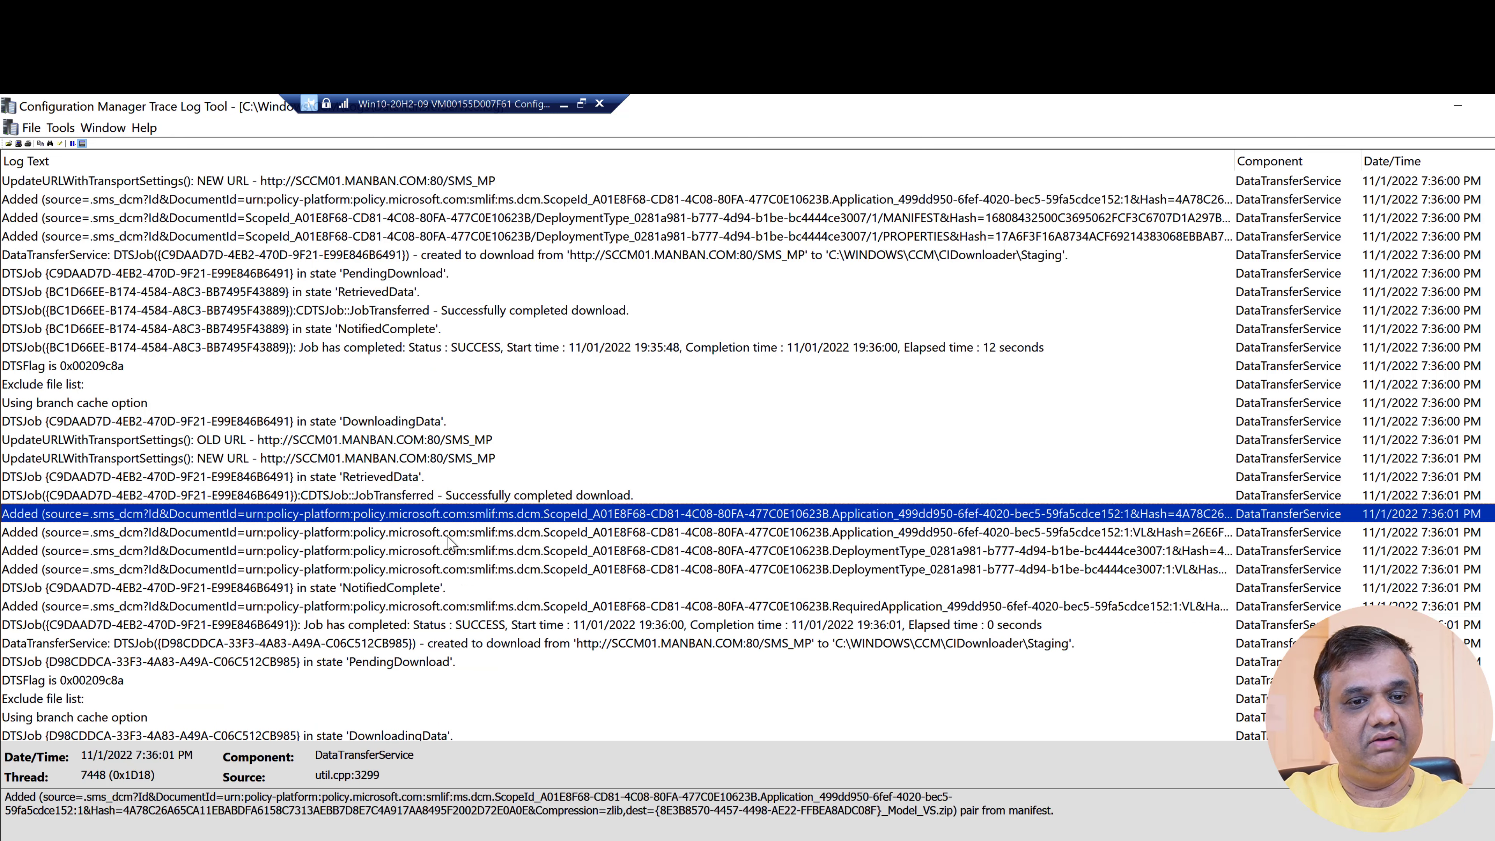
scroll(448, 541, down, 3)
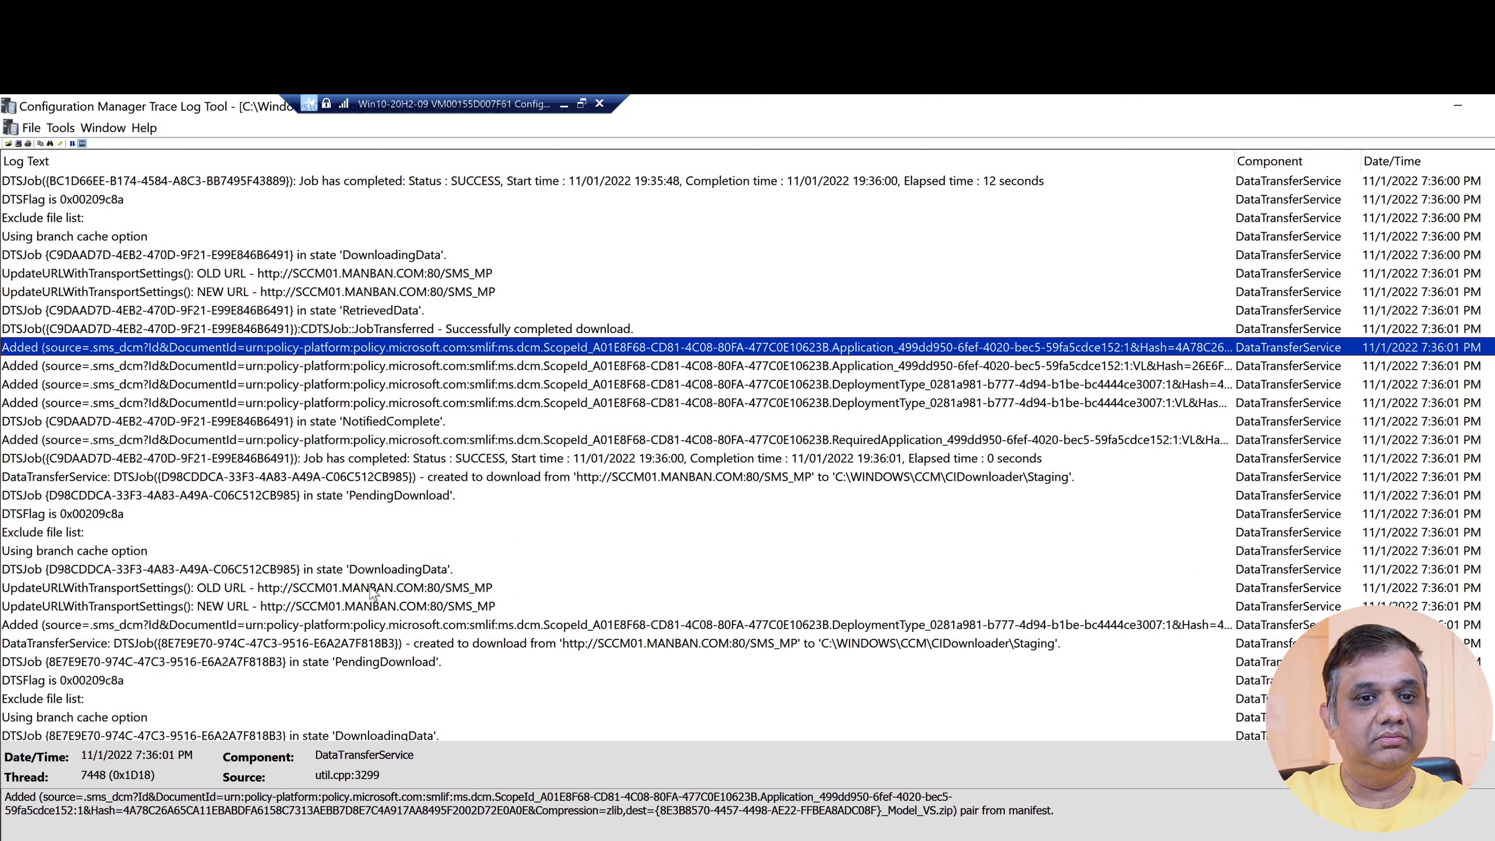
click(372, 587)
- Examine the SMS_DP_SMSPKG$ content URL entries for 7z2201-x64.msi and the final NotifiedComplete job entry in the DataTransferService log
scroll(372, 592, down, 6)
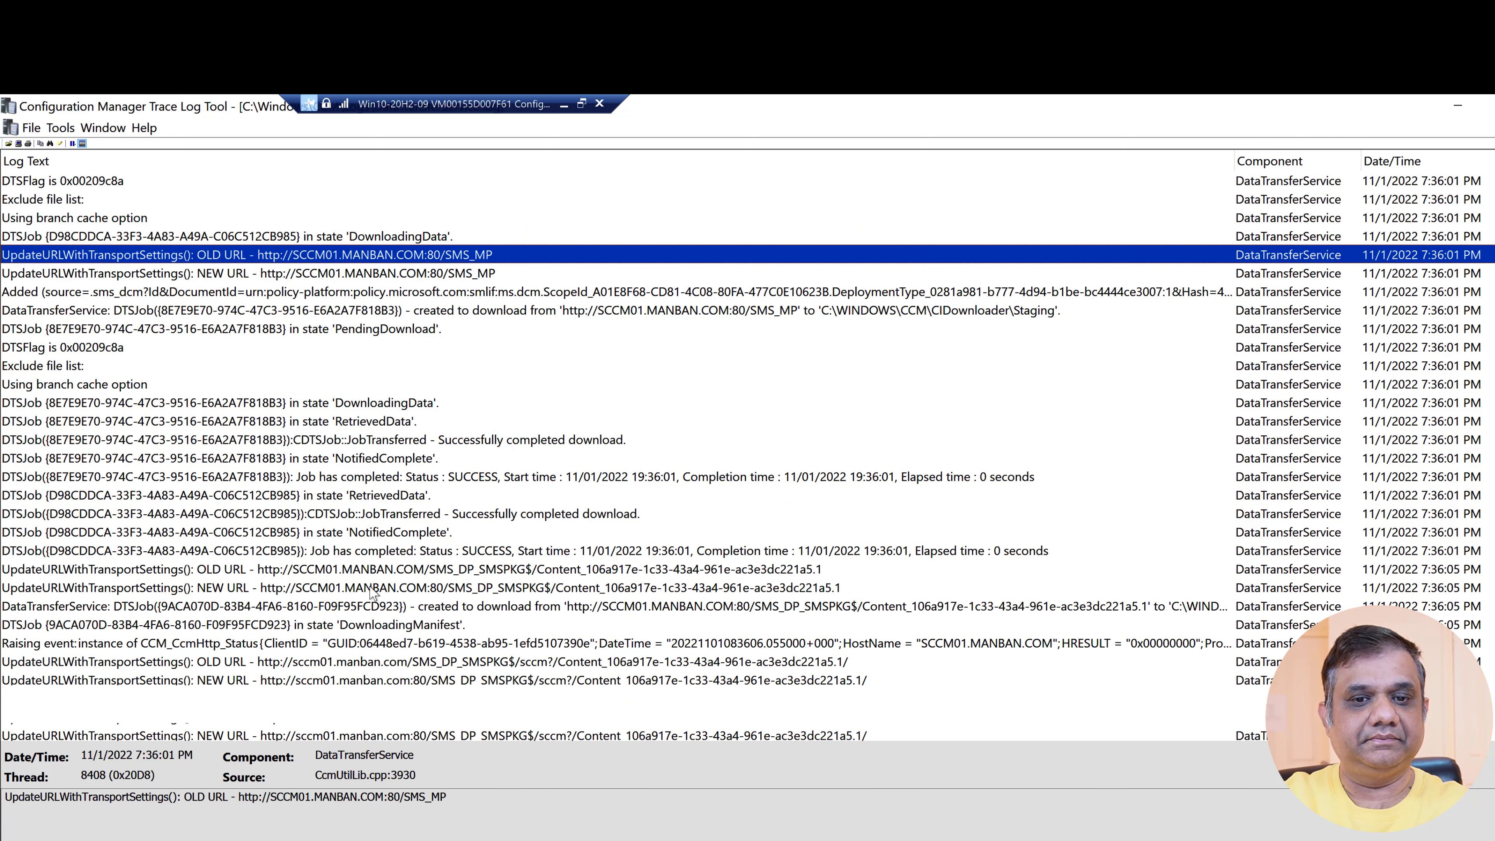
scroll(372, 592, down, 2)
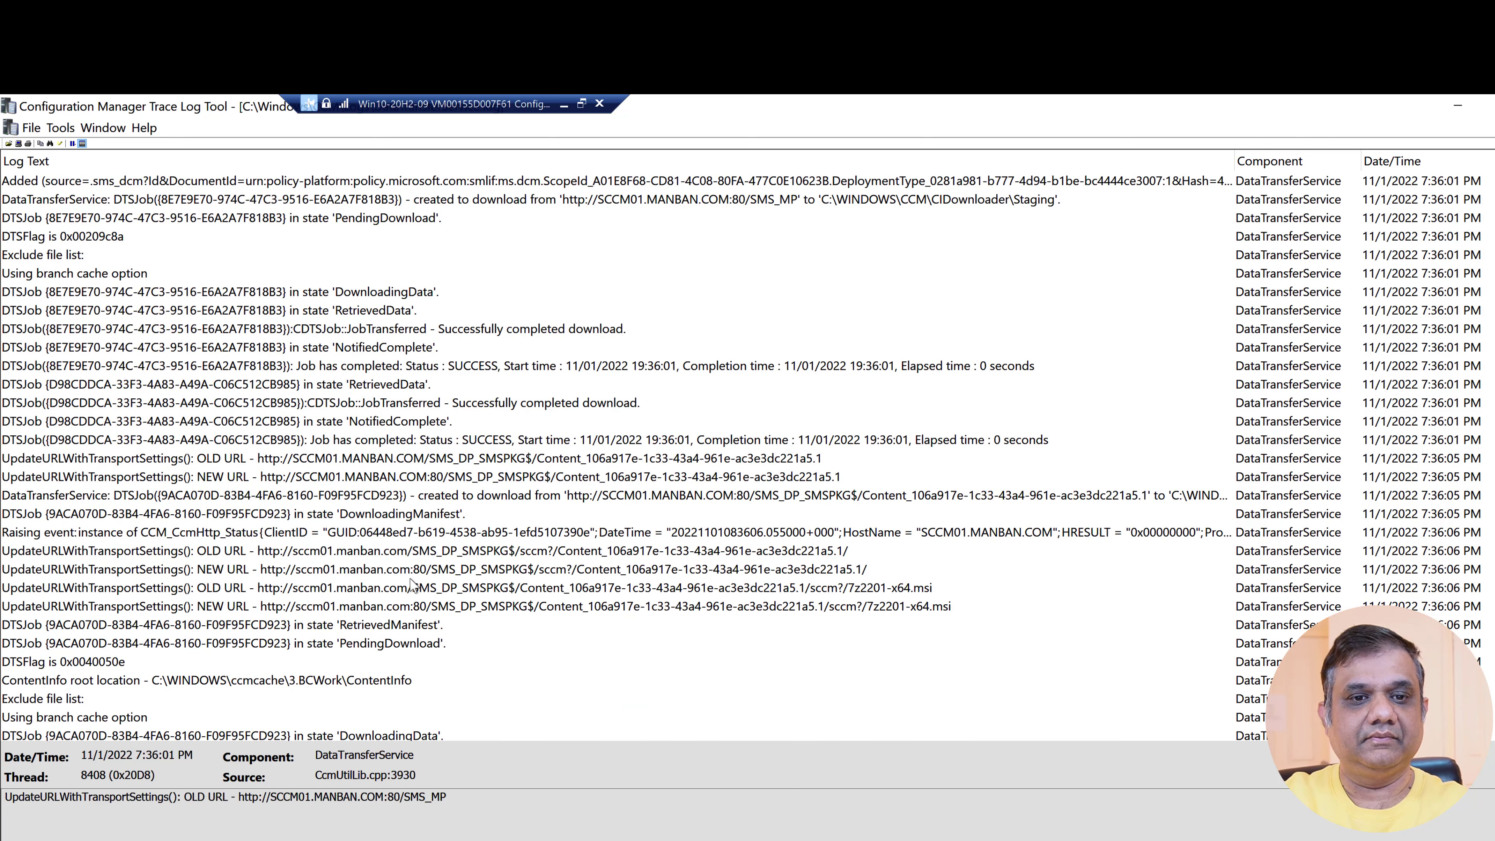
click(297, 554)
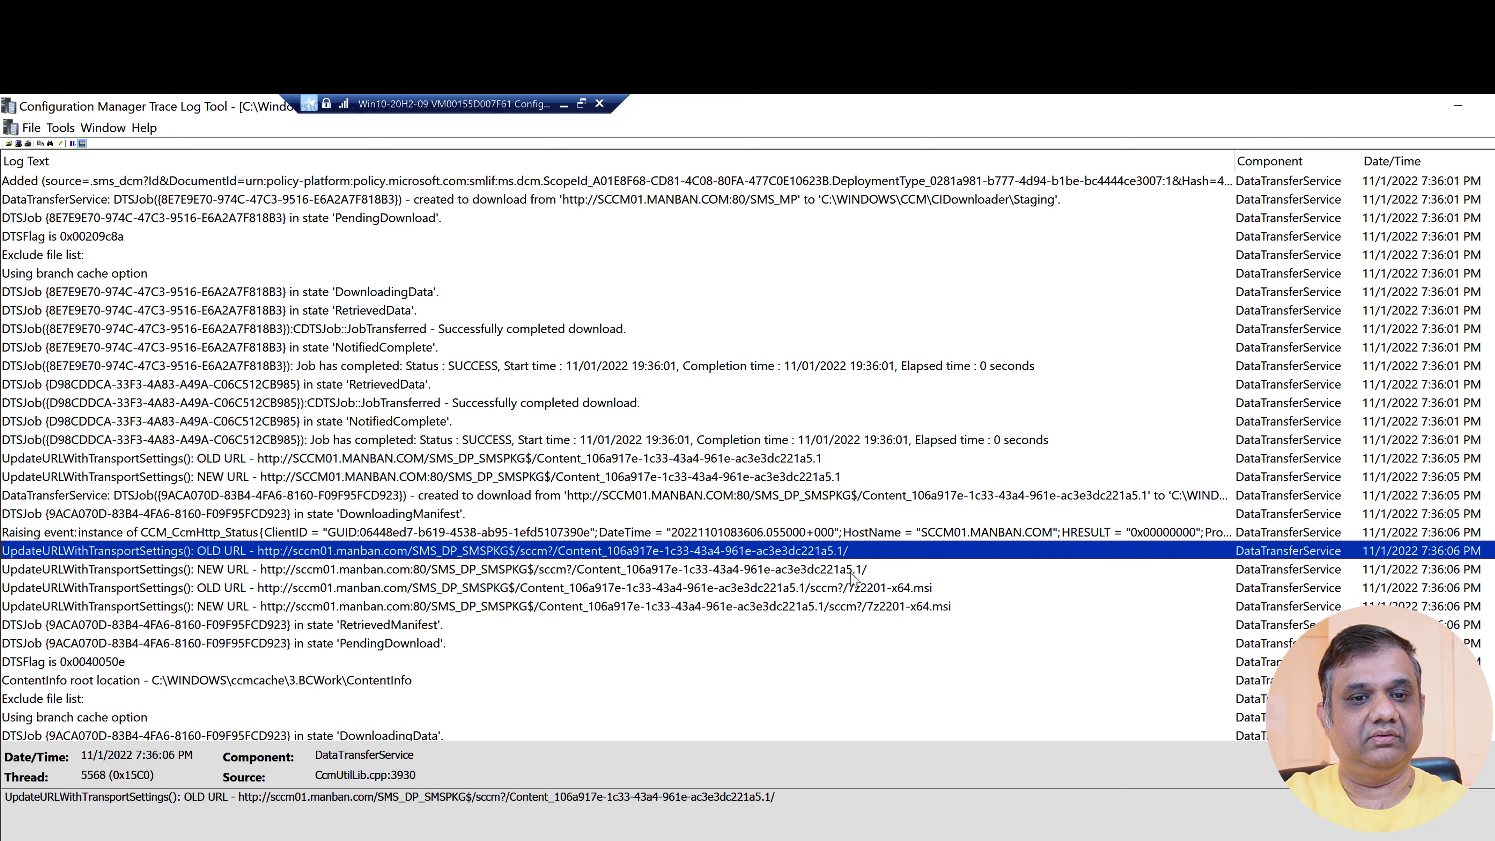
scroll(851, 578, down, 5)
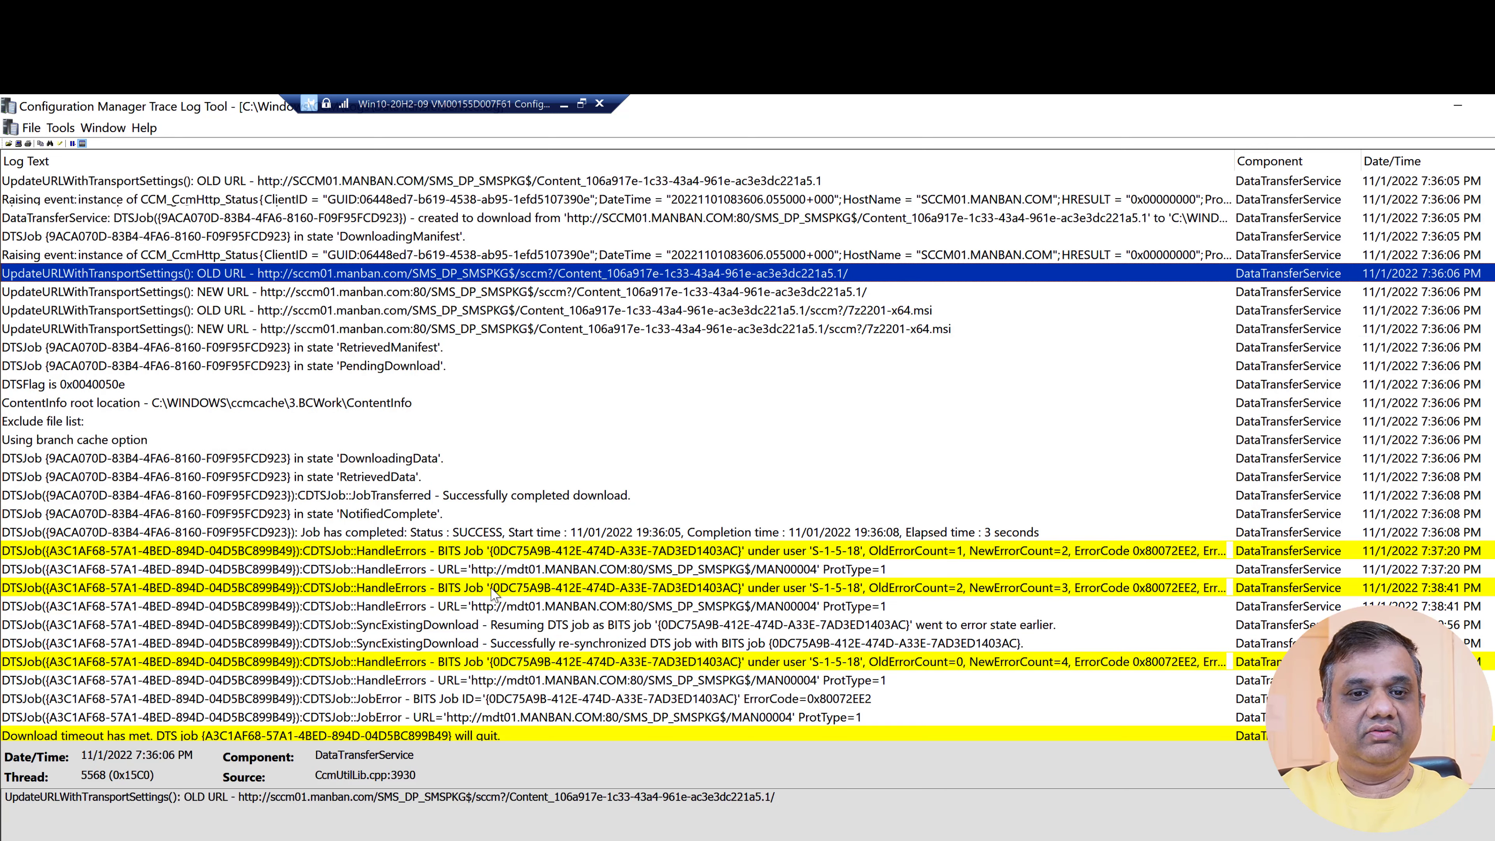
scroll(494, 594, down, 4)
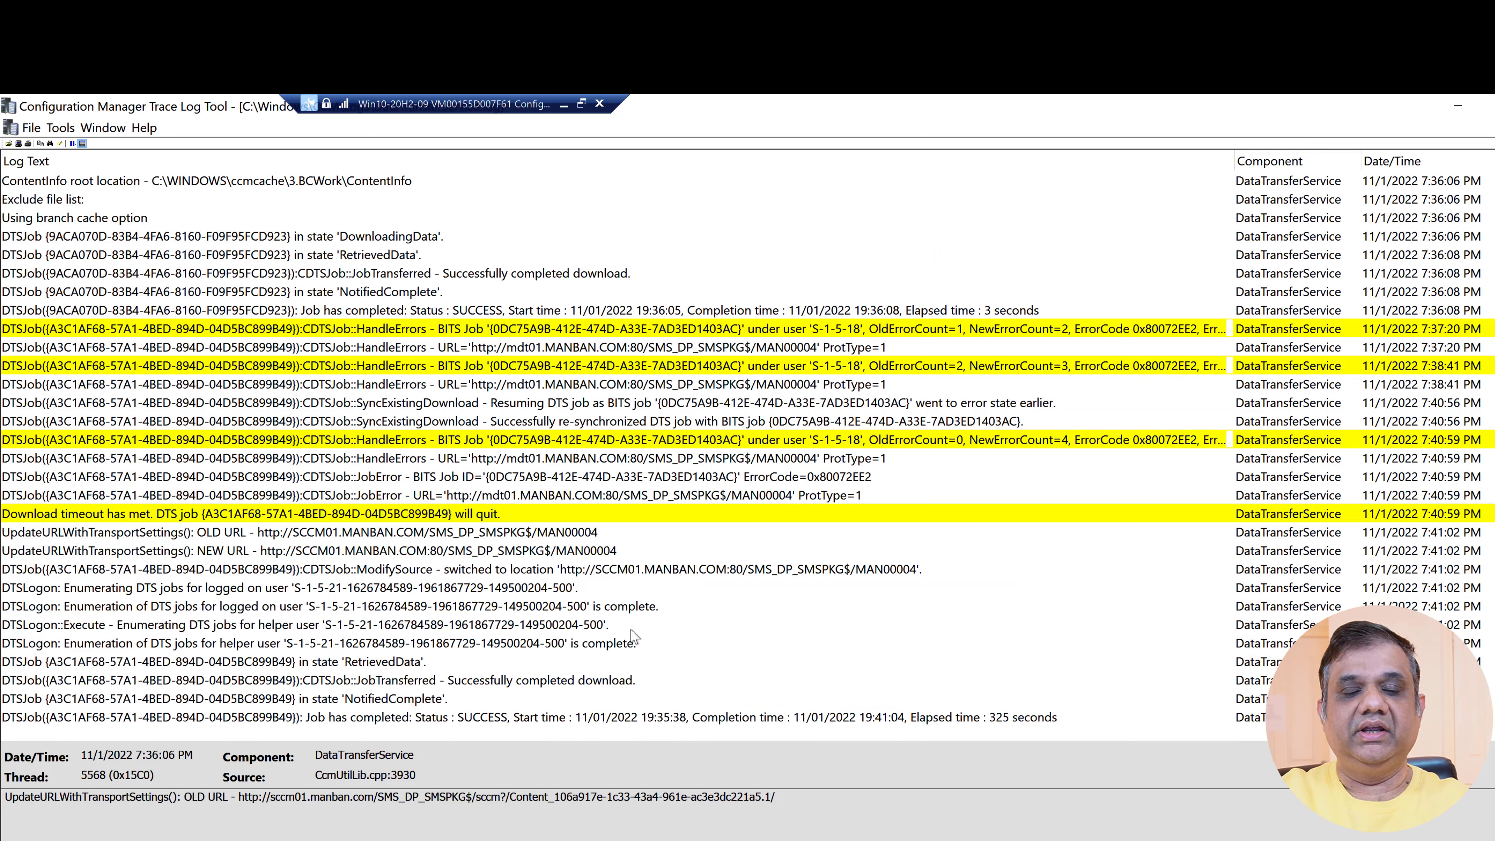
click(595, 700)
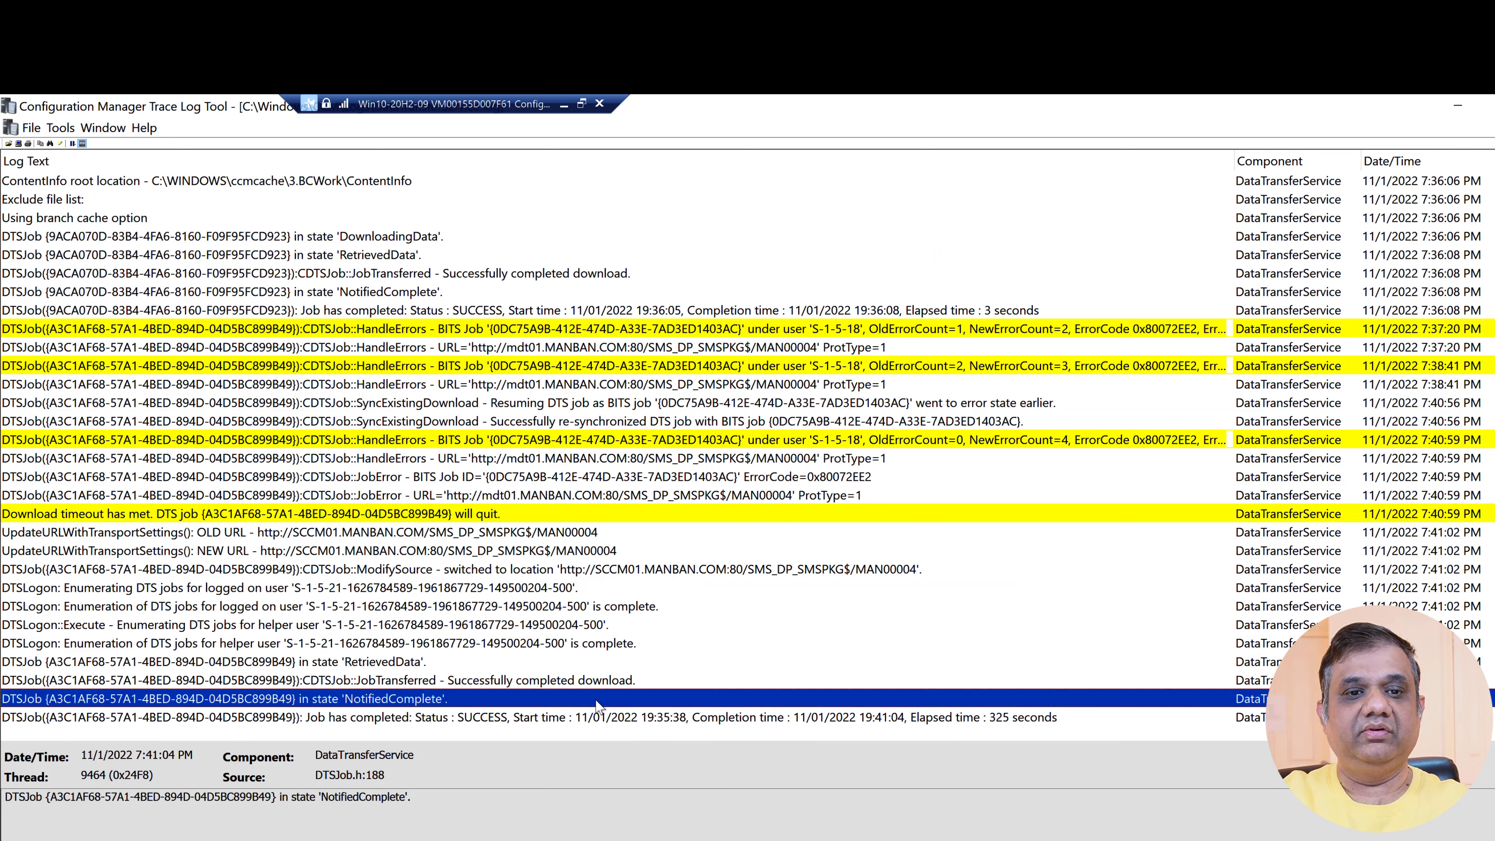